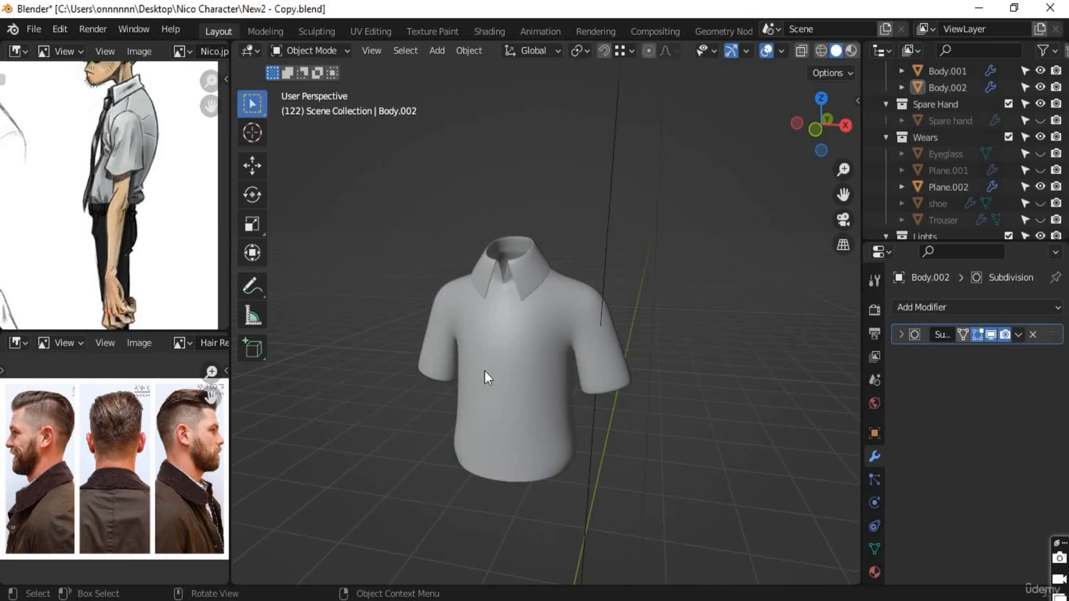
Step: Select the shirt object for inspection
scroll(484, 371, "up", 3)
middle_click_drag(609, 449, 633, 447)
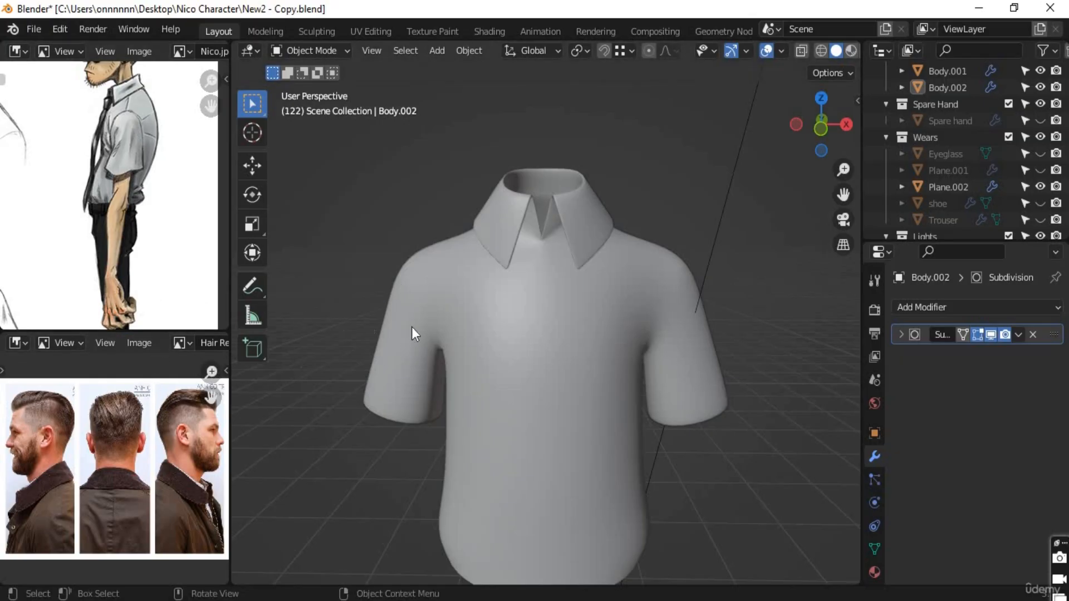
middle_click_drag(328, 322, 551, 396)
scroll(559, 376, "up", 2)
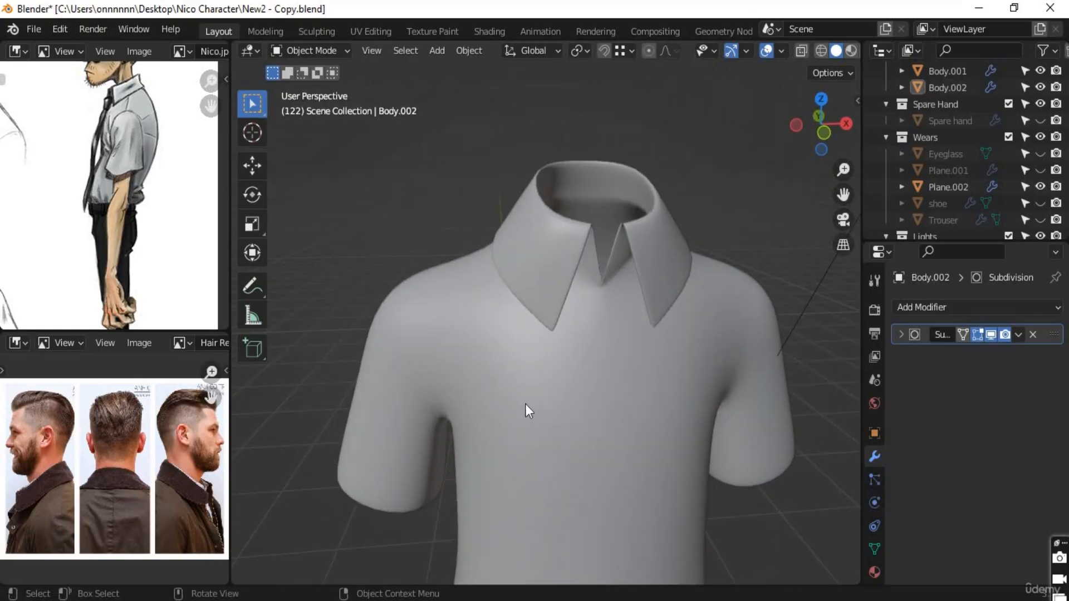
left_click(509, 368)
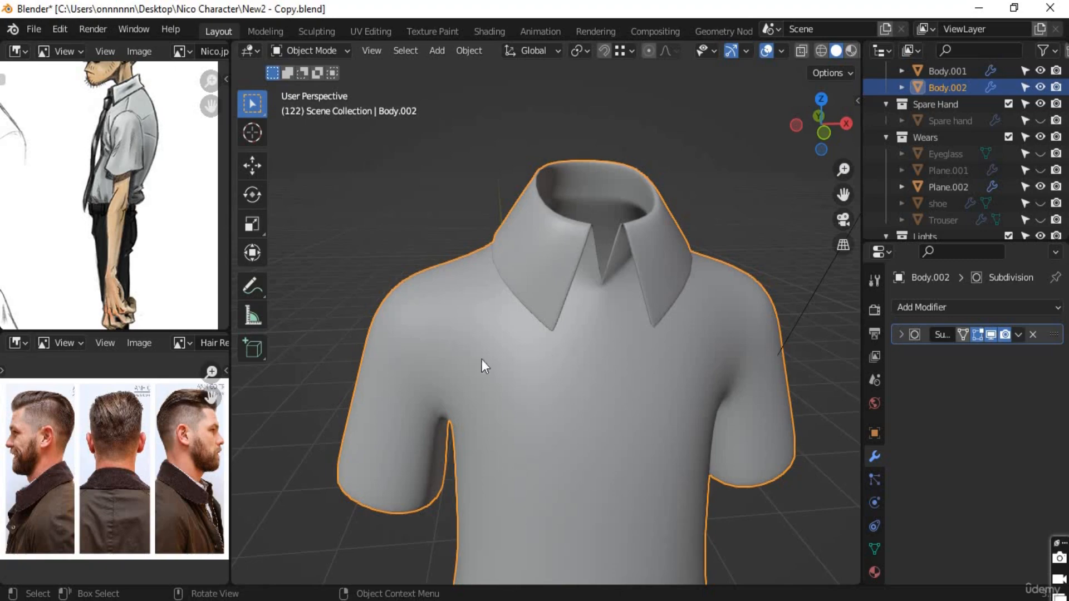
Step: Examine the shirt's collar, sleeves, hem and back from the front, sides, above and below
scroll(578, 412, "down", 2)
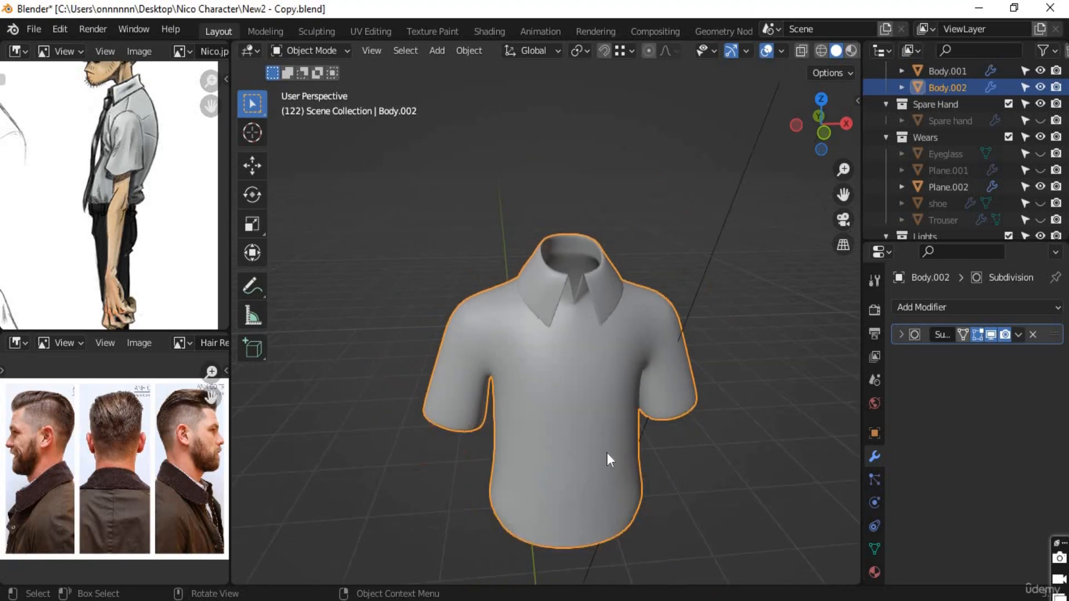
middle_click_drag(606, 459, 520, 452)
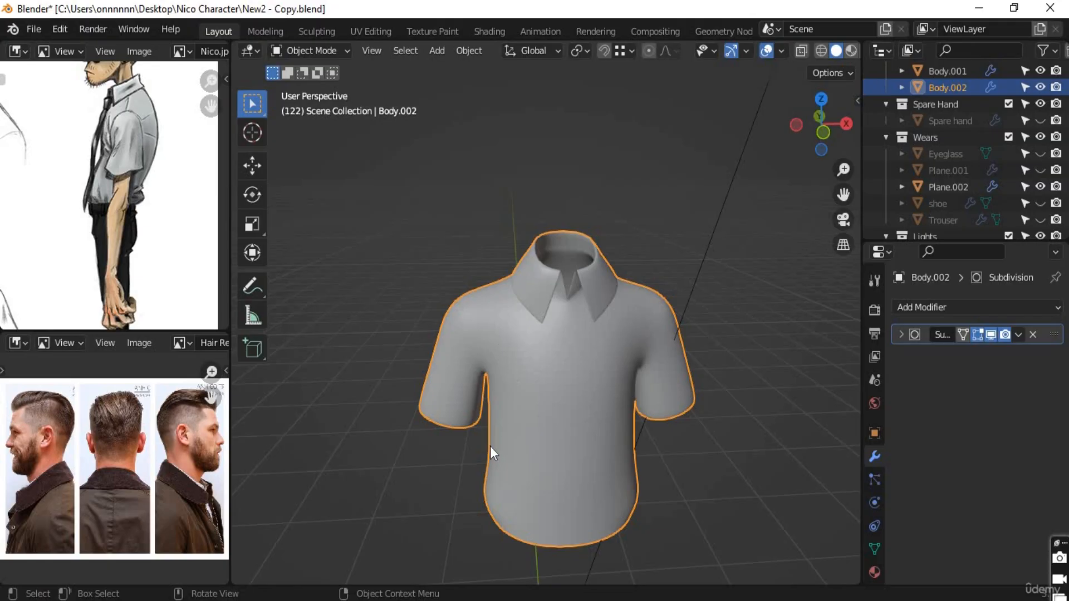
middle_click_drag(426, 476, 542, 473)
middle_click_drag(373, 442, 465, 377)
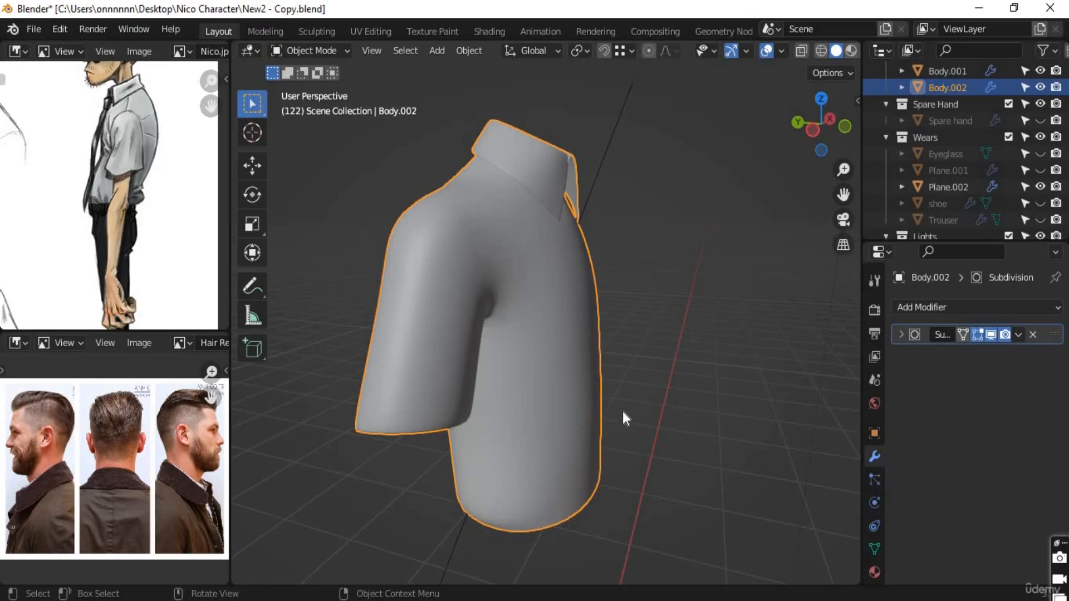
middle_click_drag(622, 412, 468, 364)
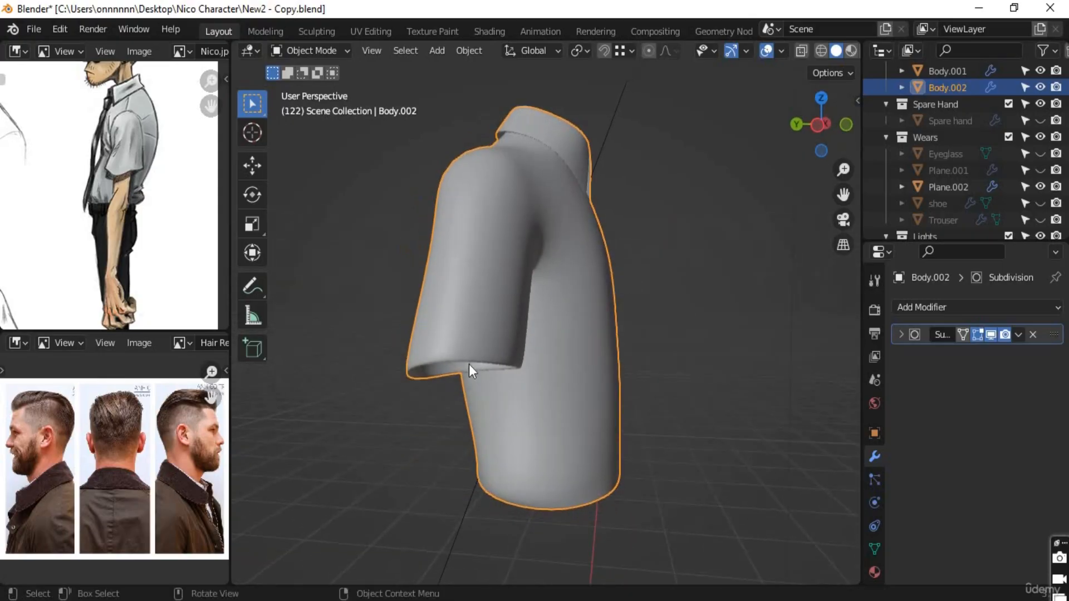
middle_click_drag(441, 411, 375, 344)
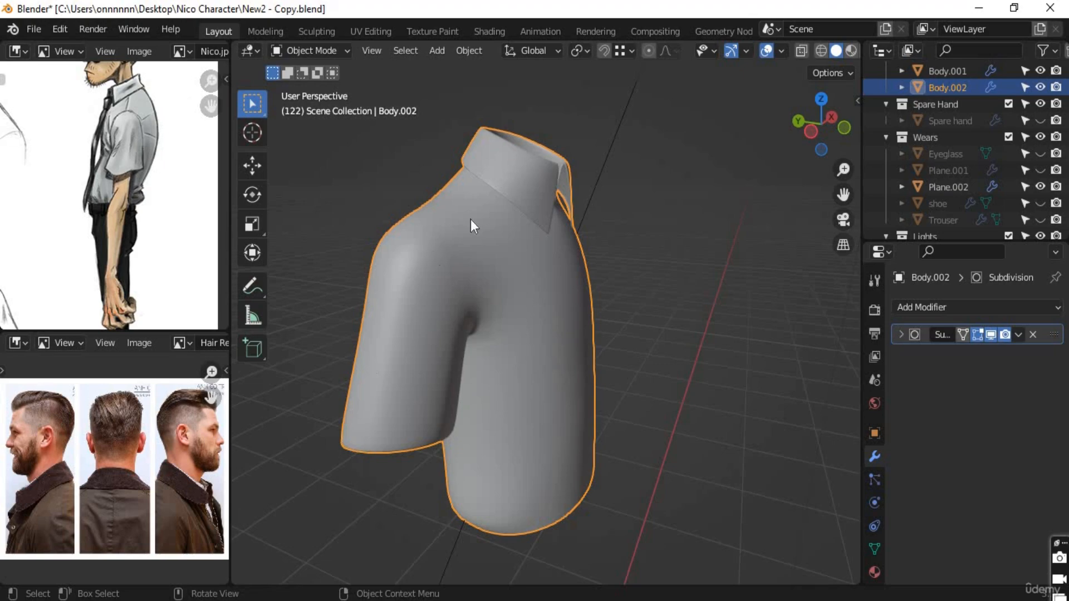
middle_click_drag(590, 307, 515, 191)
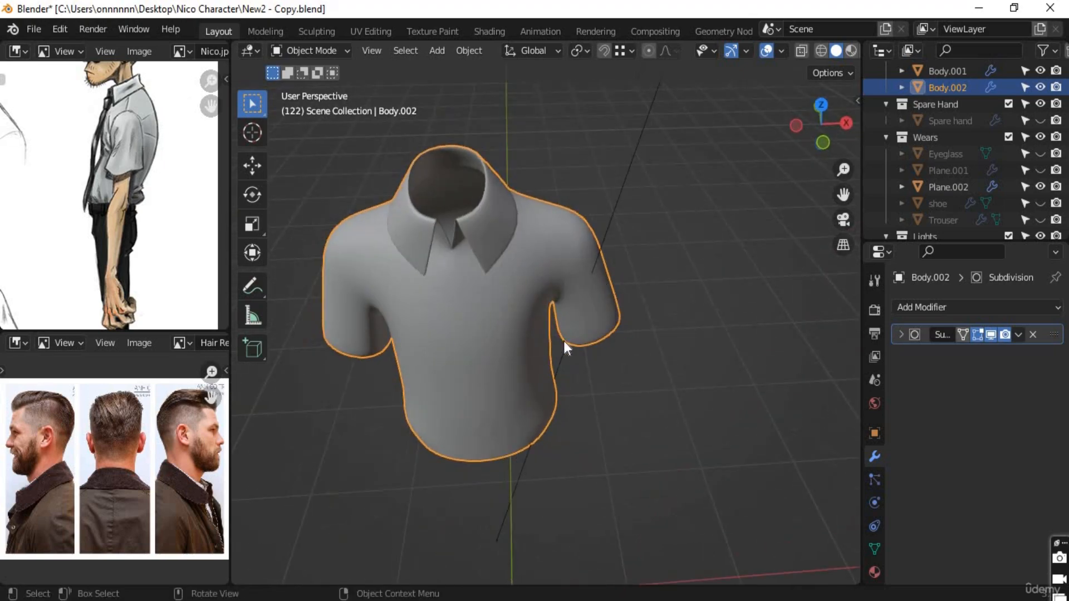
middle_click_drag(490, 439, 445, 219)
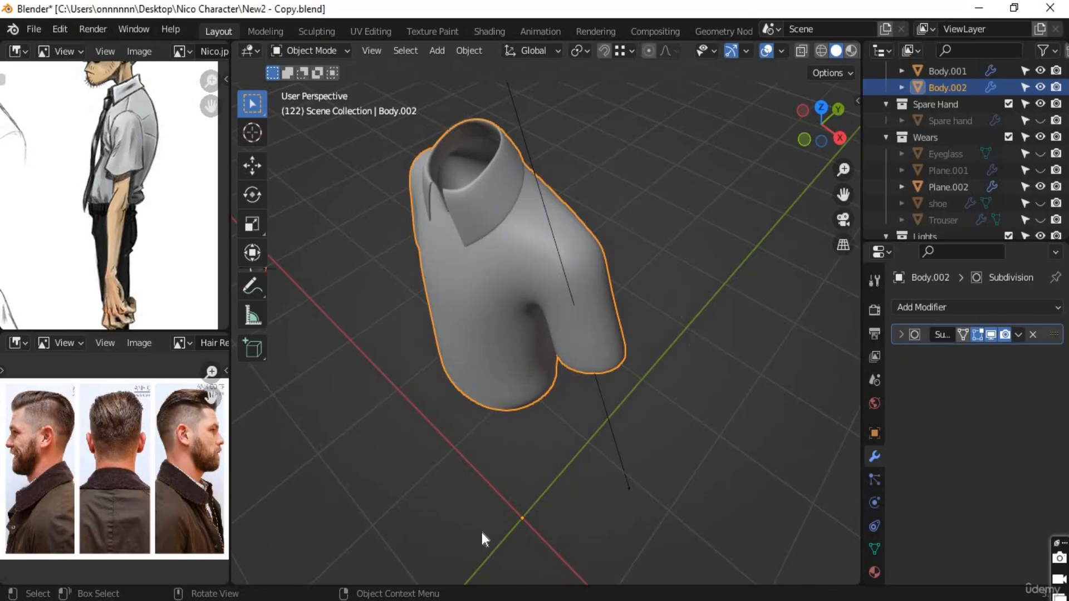
middle_click_drag(465, 490, 582, 442)
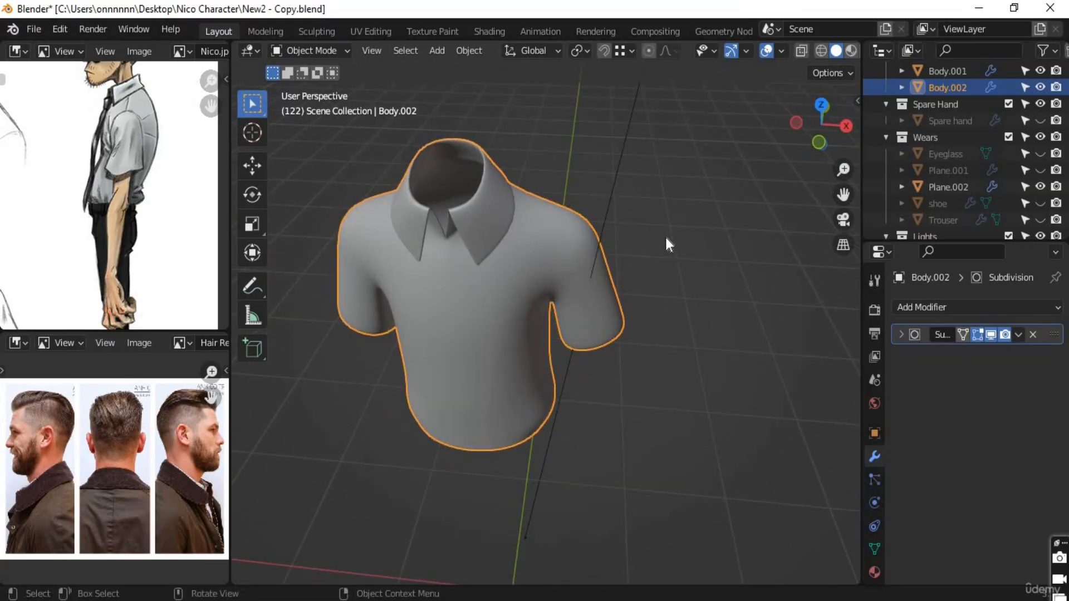
middle_click_drag(676, 241, 469, 241)
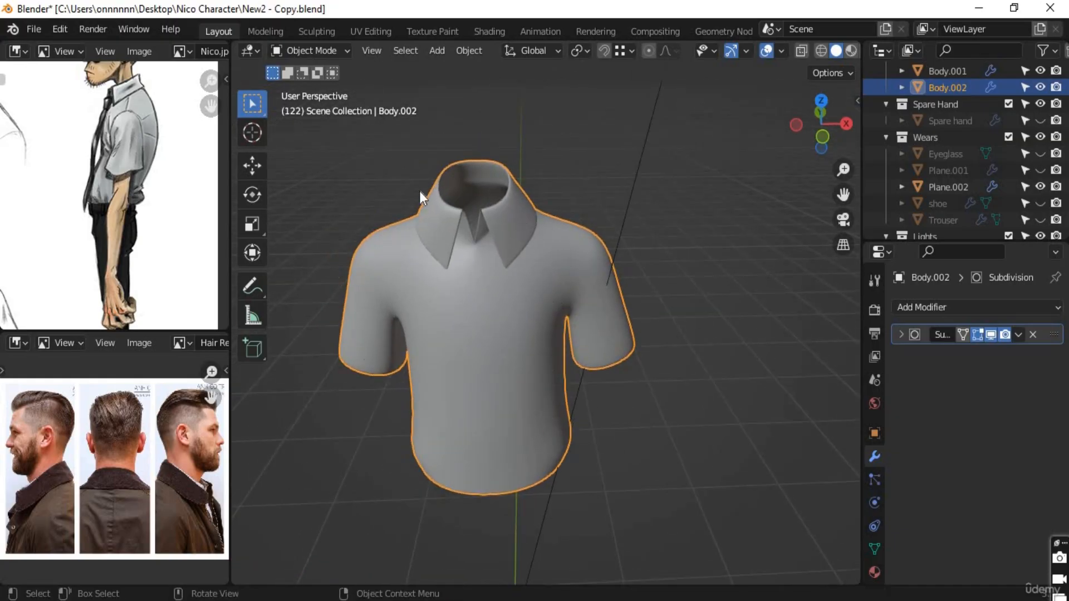
middle_click_drag(596, 371, 685, 361)
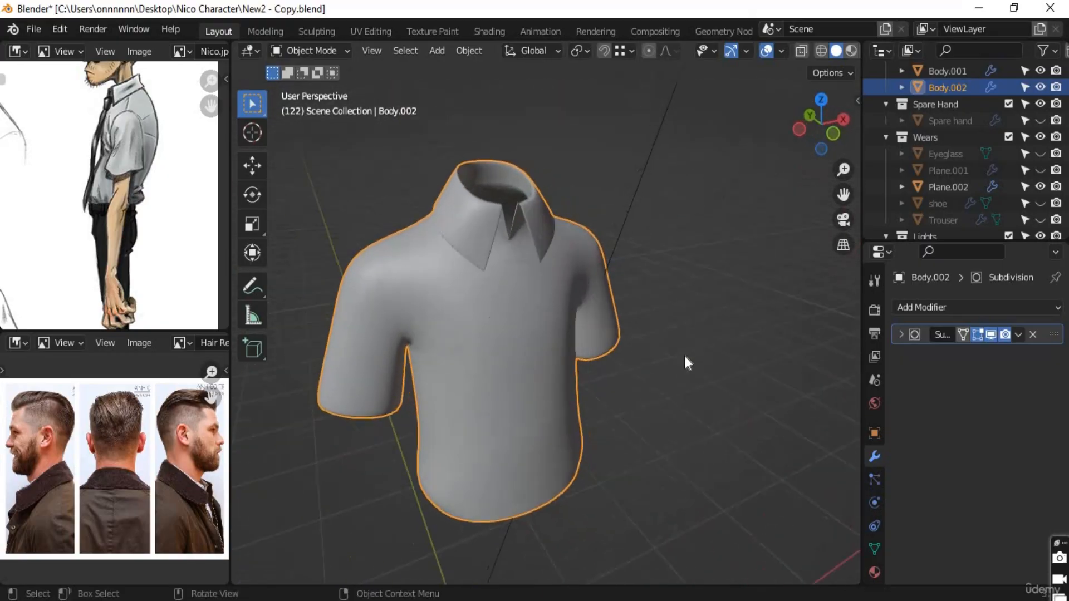
middle_click_drag(566, 368, 599, 339)
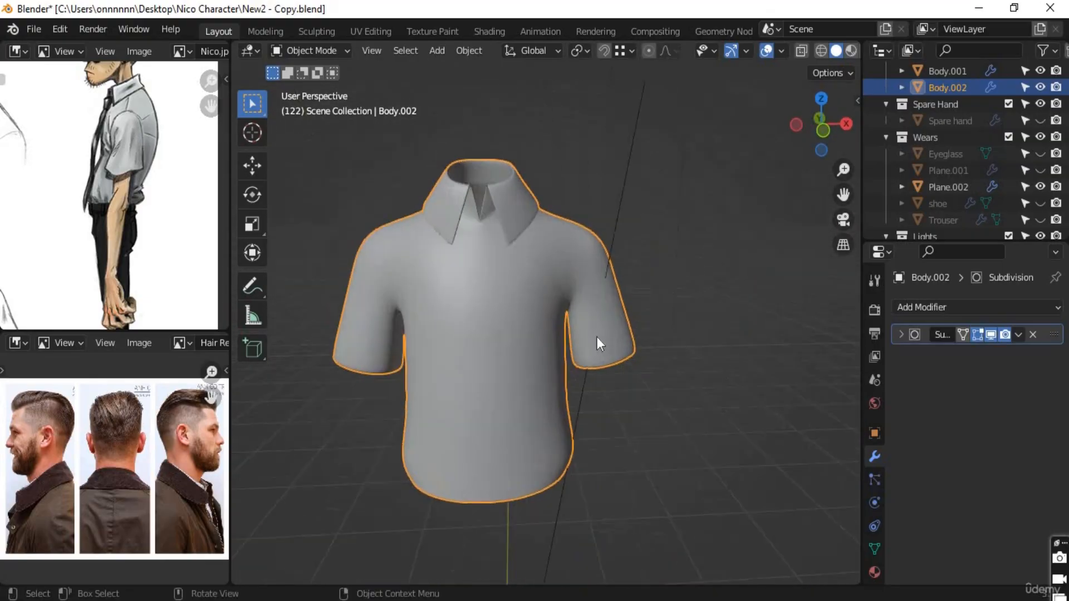
middle_click_drag(702, 365, 653, 363)
middle_click_drag(611, 392, 589, 377)
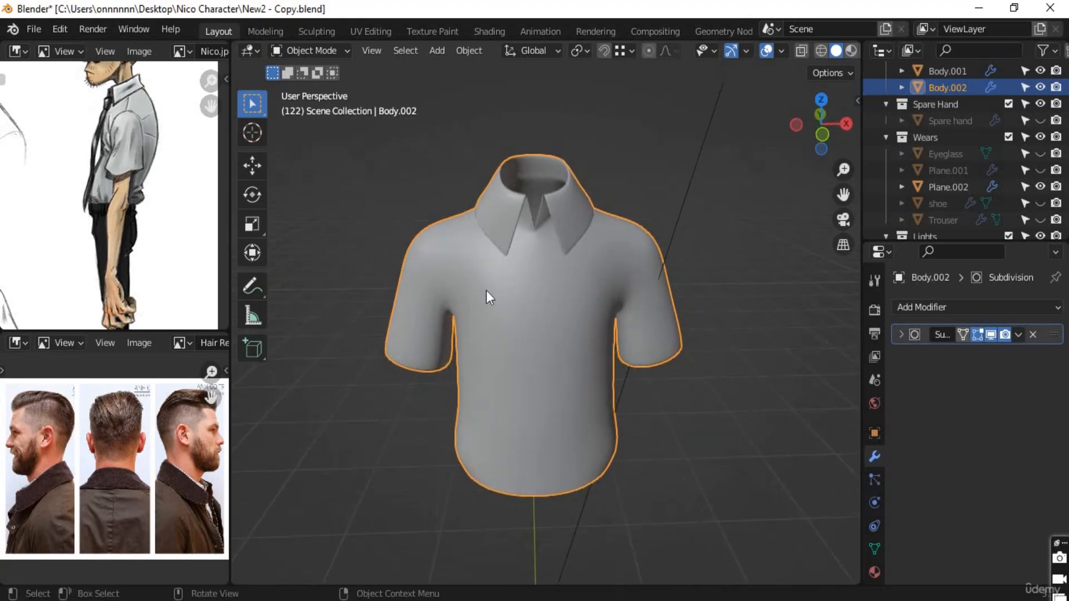
scroll(538, 290, "up", 3)
scroll(522, 366, "down", 2)
middle_click_drag(478, 393, 470, 311)
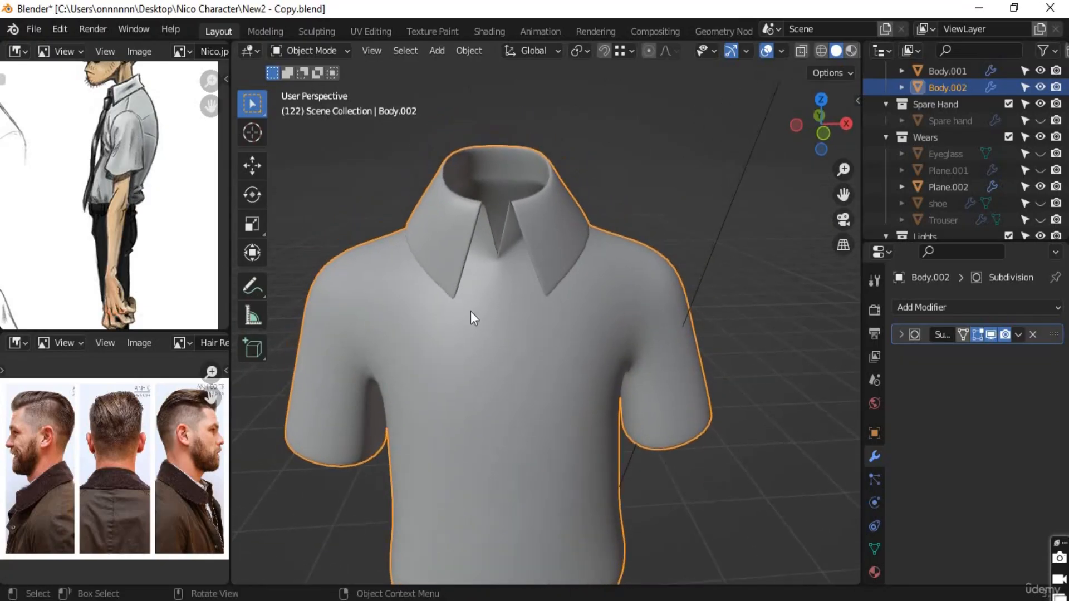
middle_click_drag(482, 352, 414, 429)
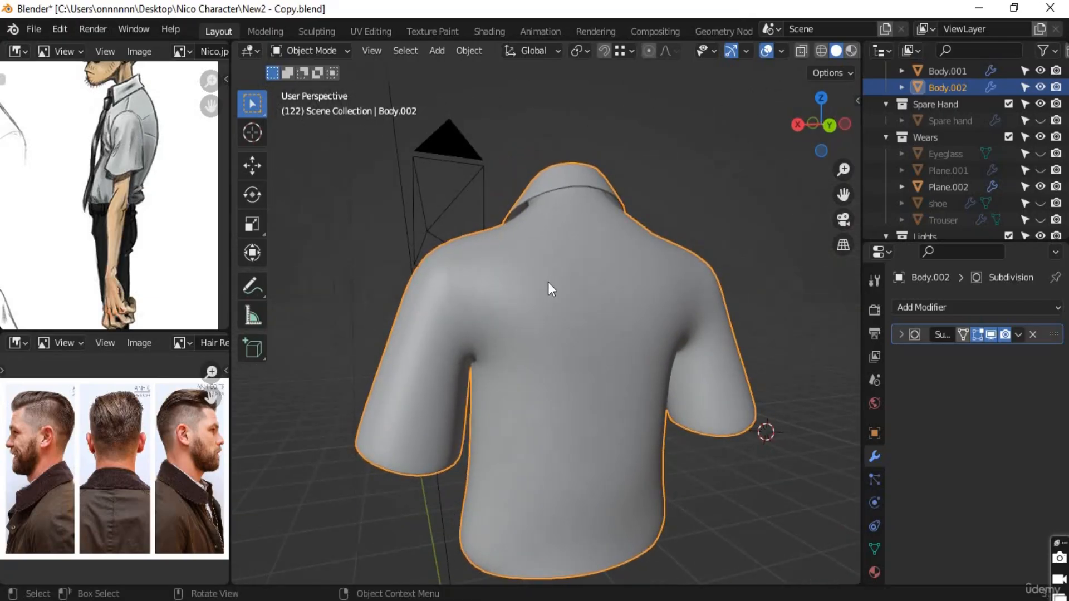
middle_click_drag(547, 282, 477, 268)
middle_click_drag(577, 305, 499, 311)
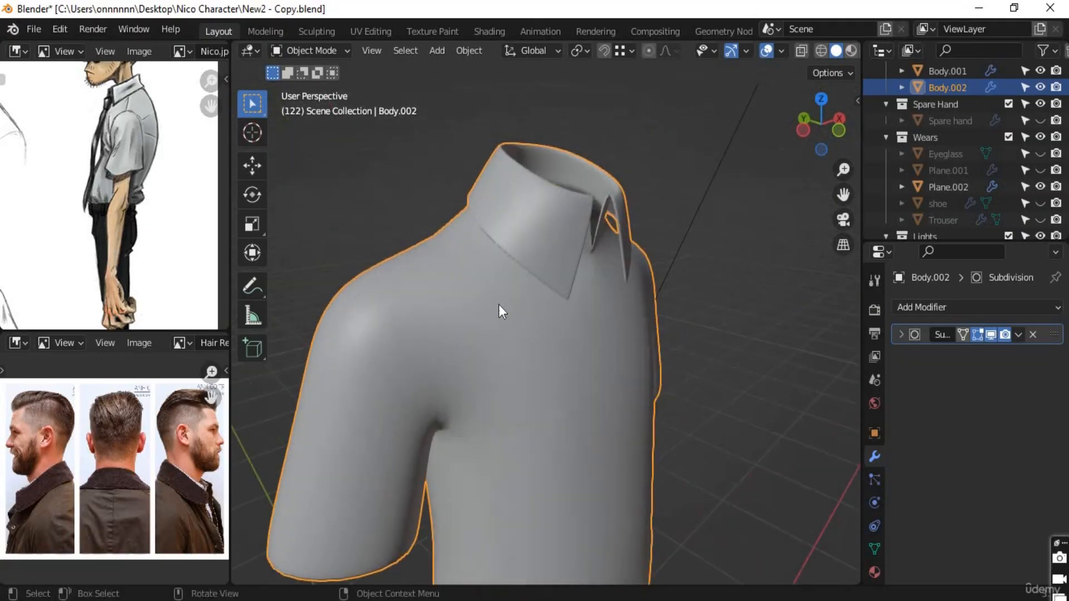
Step: Open the shirt in Edit Mode and examine its mesh topology around the torso, sleeves and collar
left_click(296, 54)
left_click(297, 86)
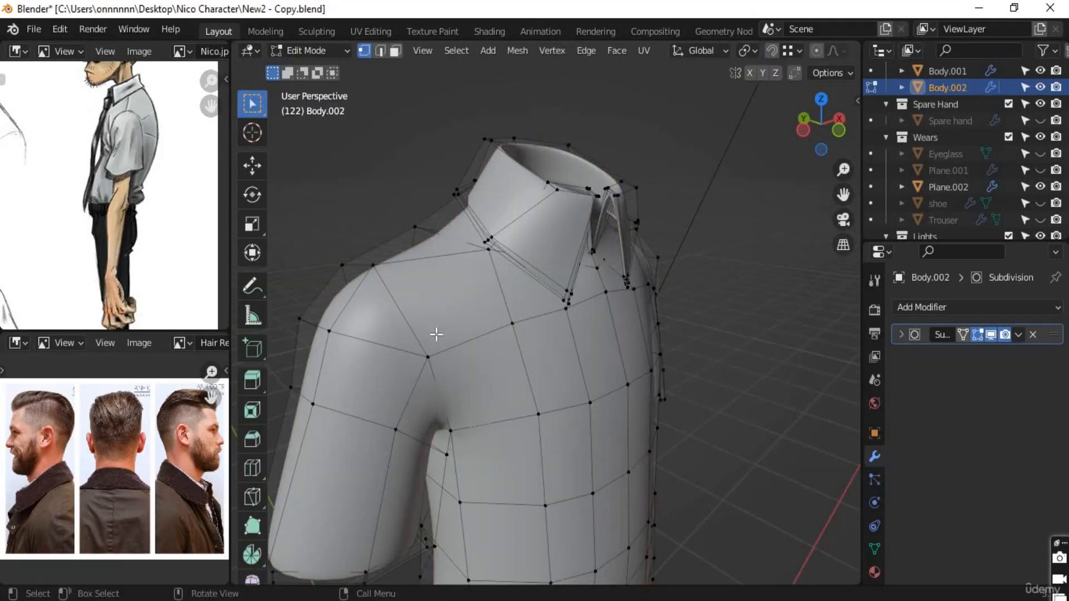
scroll(436, 334, "down", 4)
middle_click_drag(497, 349, 415, 278)
scroll(532, 322, "up", 2)
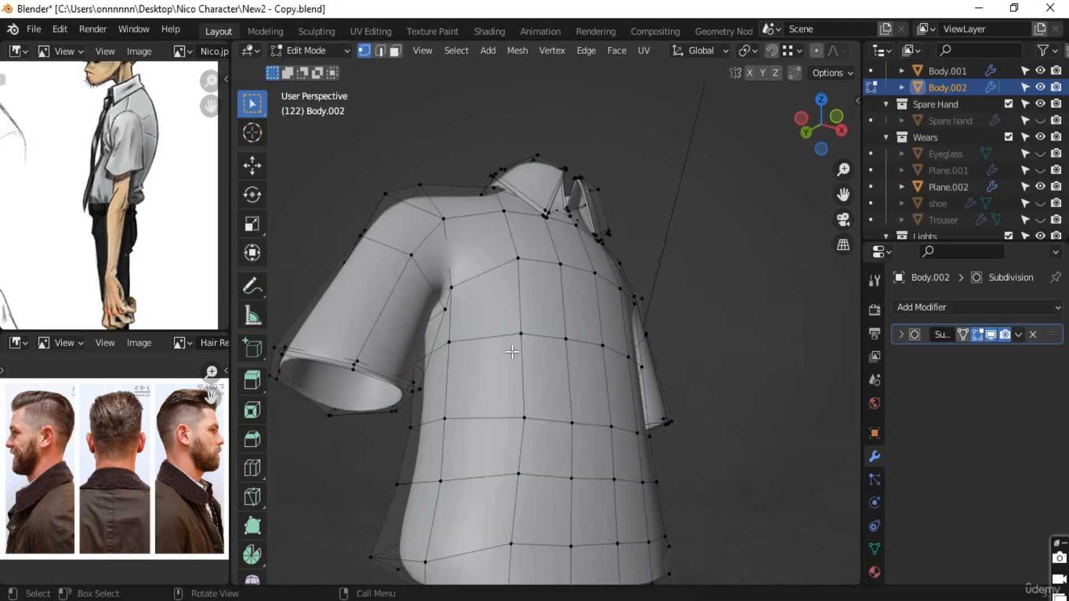
scroll(563, 351, "down", 4)
middle_click_drag(423, 353, 463, 453)
scroll(543, 454, "up", 3)
middle_click_drag(543, 454, 571, 487)
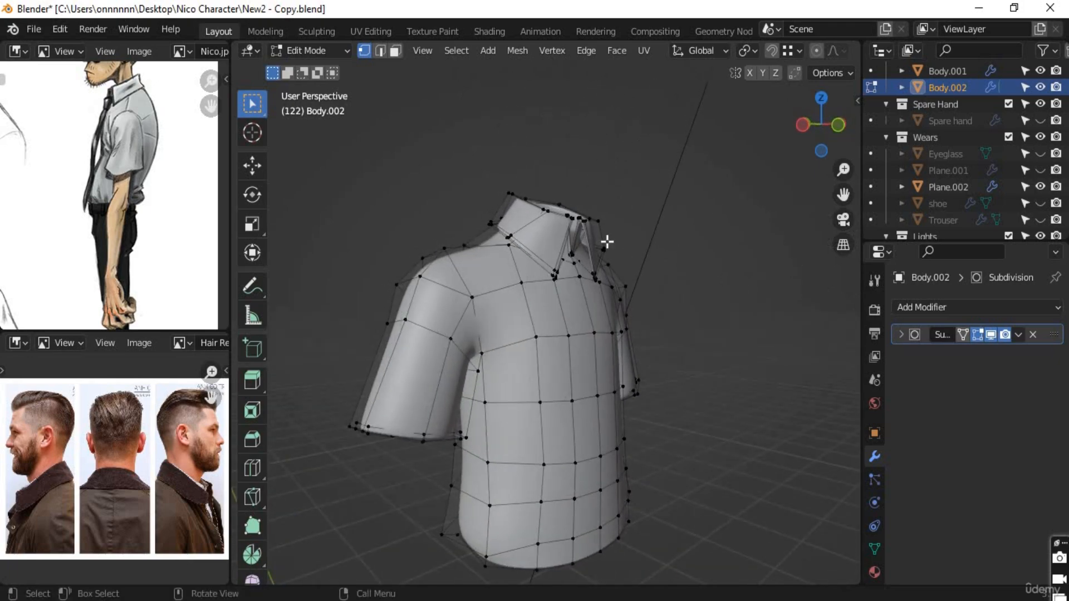
middle_click_drag(674, 333, 605, 351)
middle_click_drag(583, 234, 463, 322)
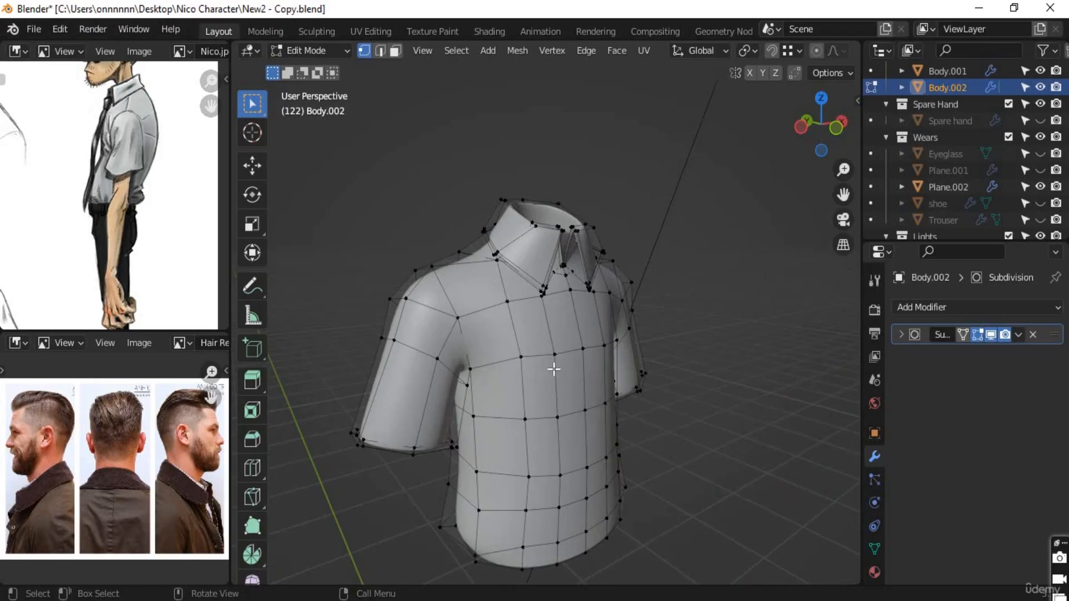
Step: Try to select the vertices running up the shirt's side edge from the hem corner at the back
middle_click_drag(544, 366, 694, 439)
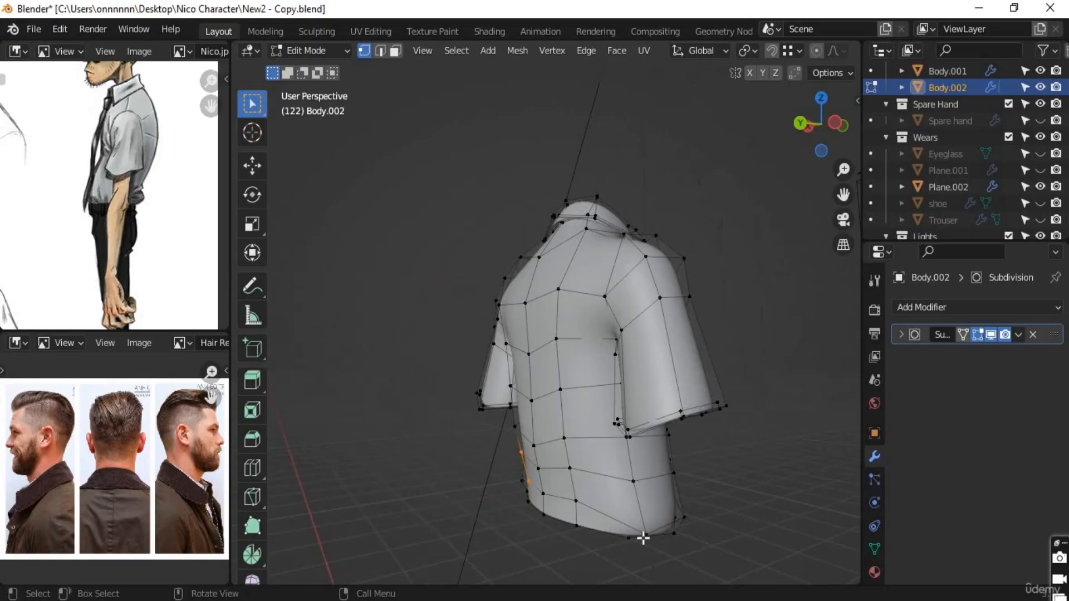
middle_click_drag(651, 528, 673, 499)
left_click_drag(625, 542, 678, 508)
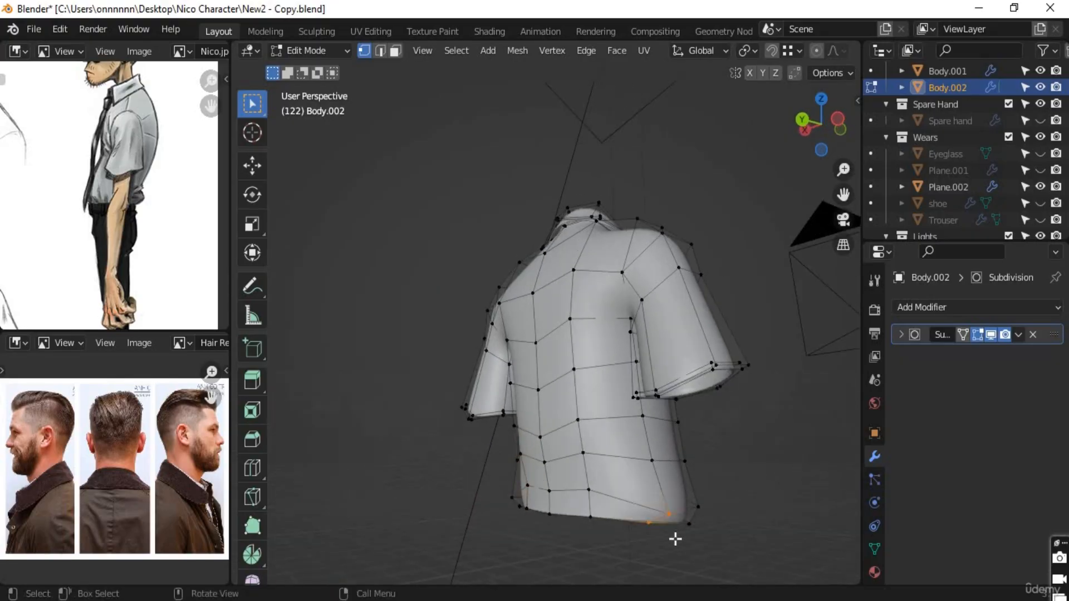
middle_click_drag(675, 539, 660, 504)
left_click(649, 470, "shift")
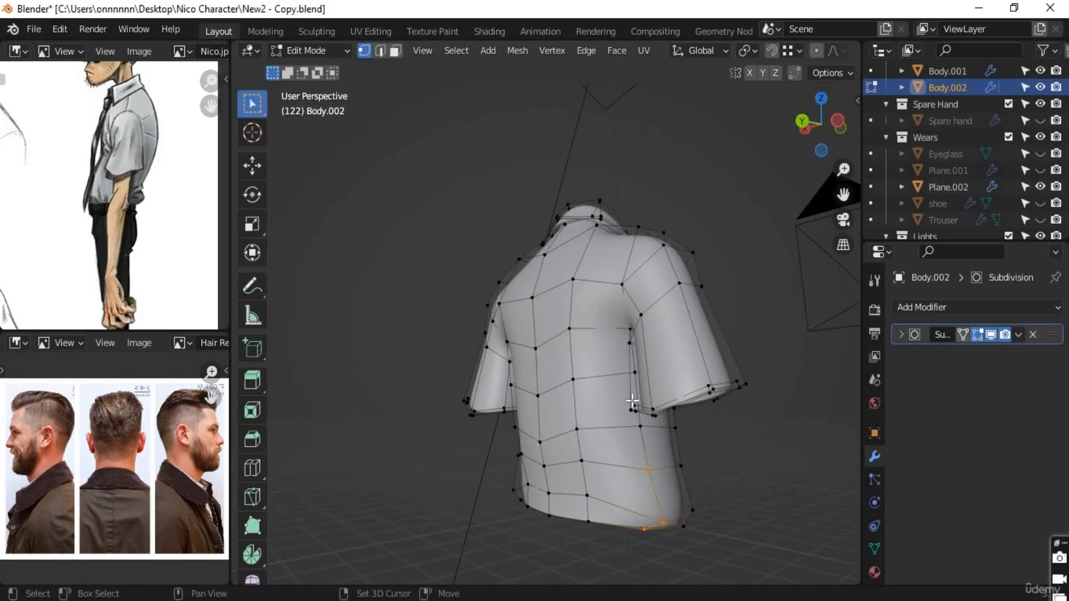
middle_click_drag(644, 334, 680, 406)
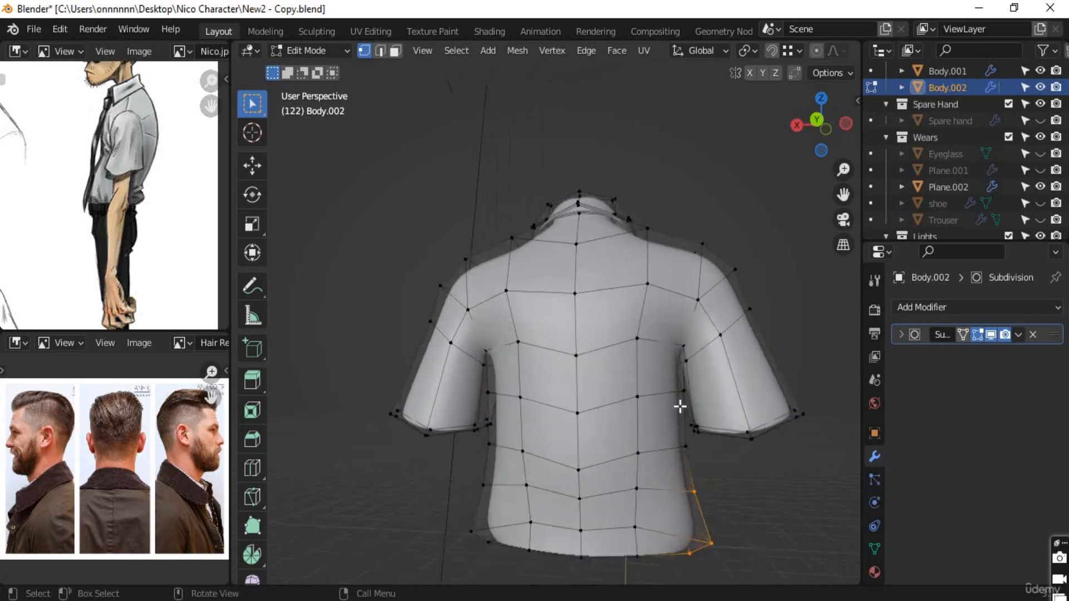
scroll(604, 387, "up", 3)
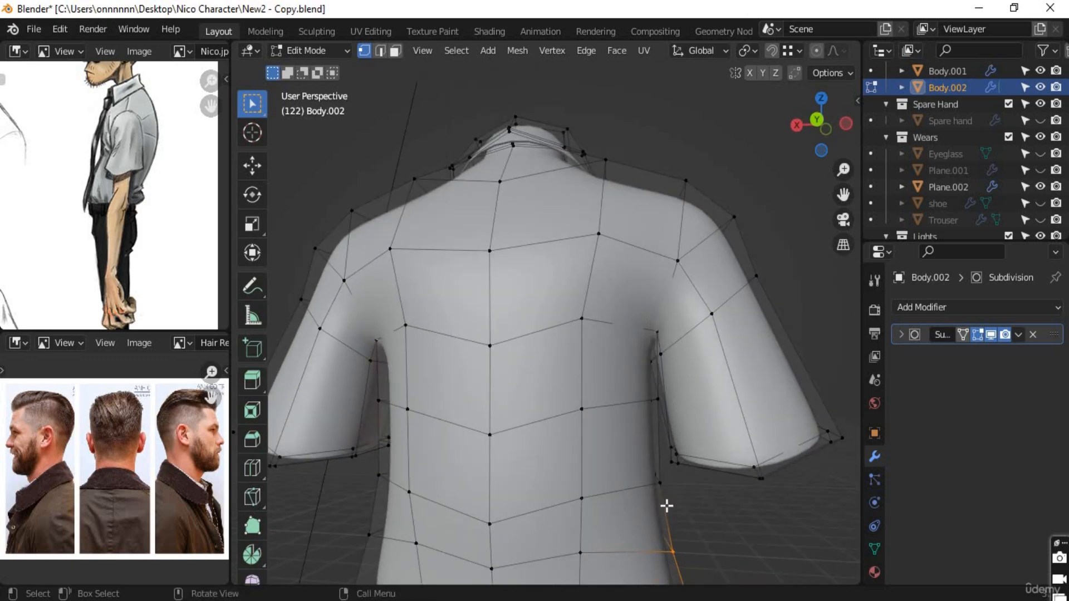
scroll(666, 505, "down", 3)
mouse_move(626, 540)
middle_mouse_down()
mouse_move(596, 546)
mouse_move(622, 545)
middle_mouse_up()
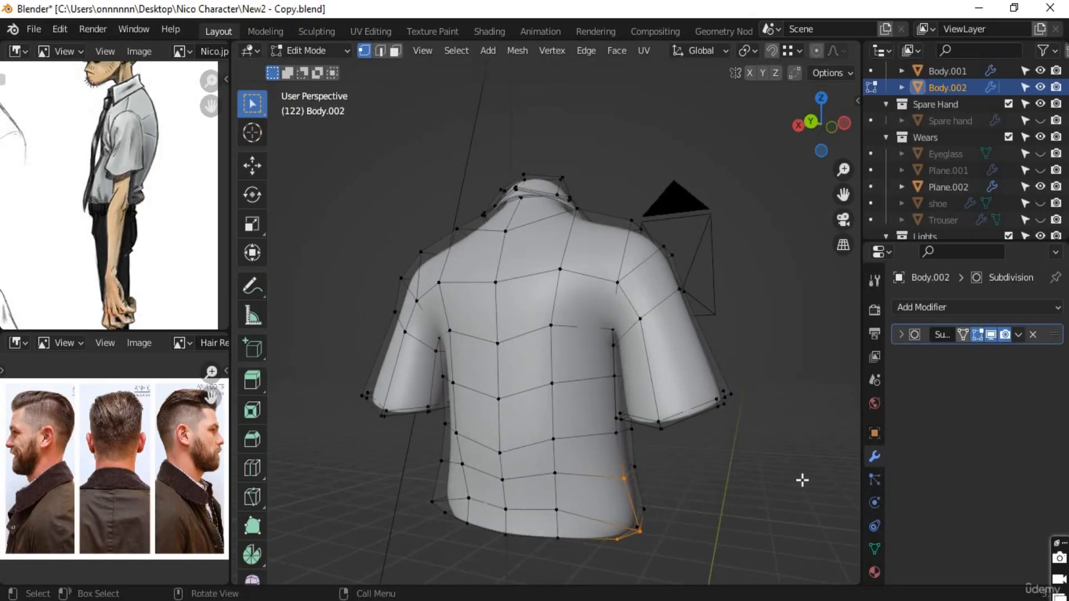
Step: Return the shirt to Object Mode and show the viewport's View settings in the sidebar
key("n")
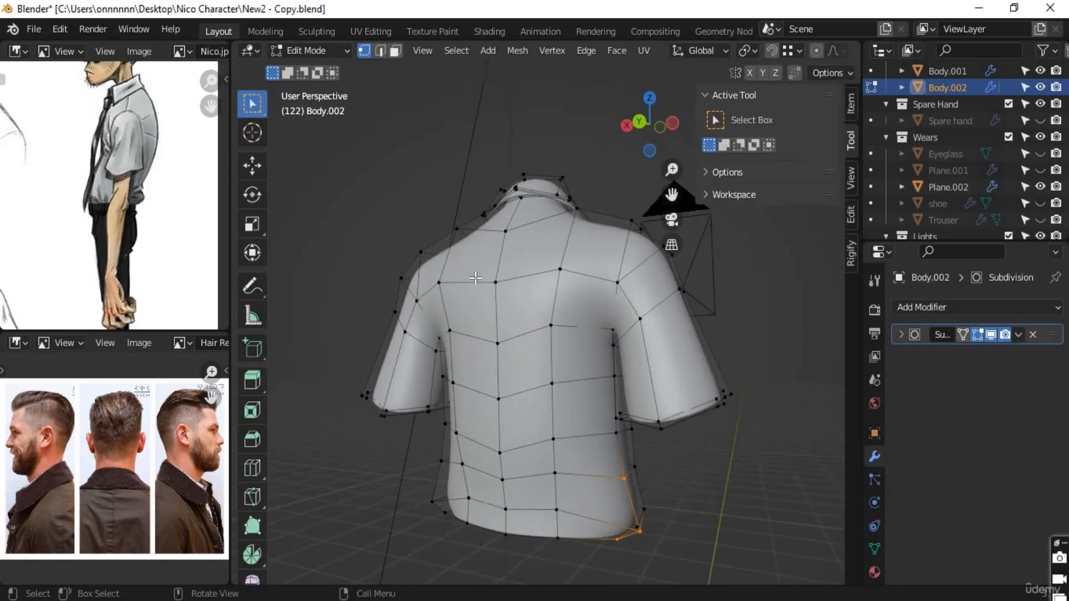
key("Tab")
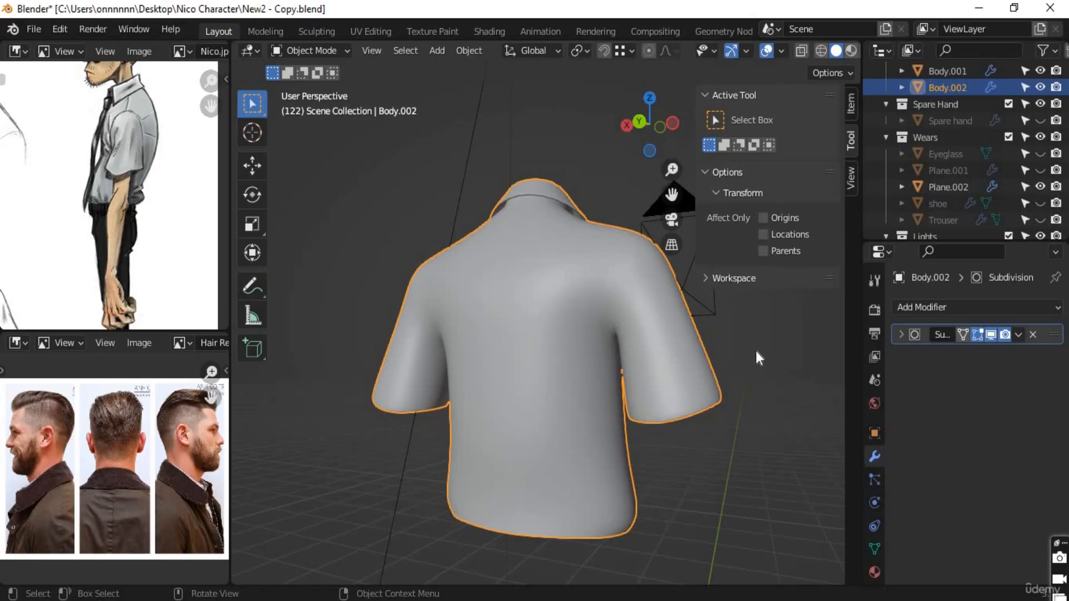
key("n")
key("n")
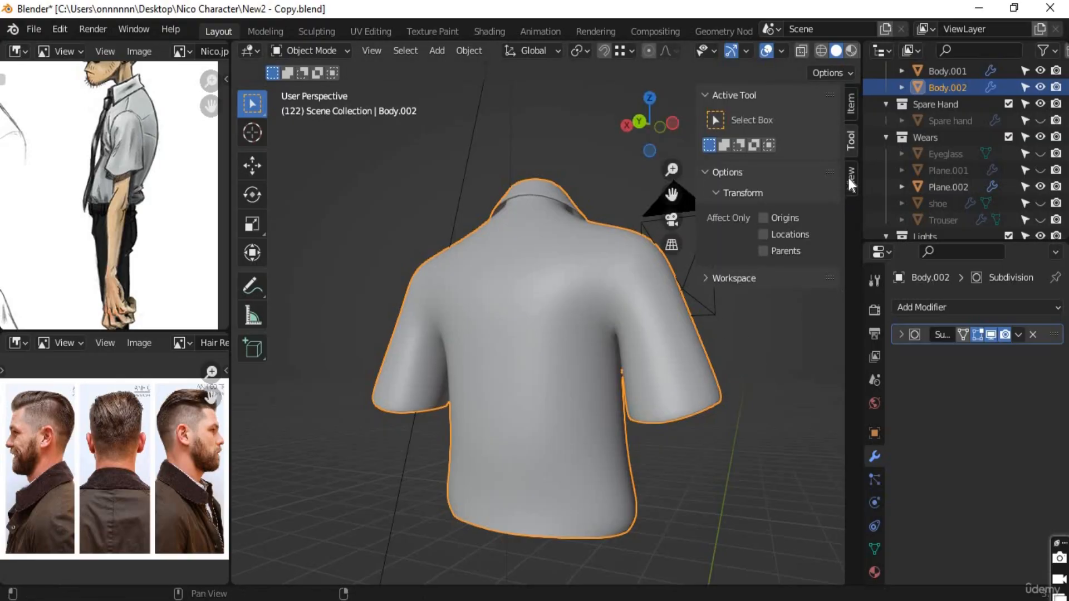
left_click(850, 178)
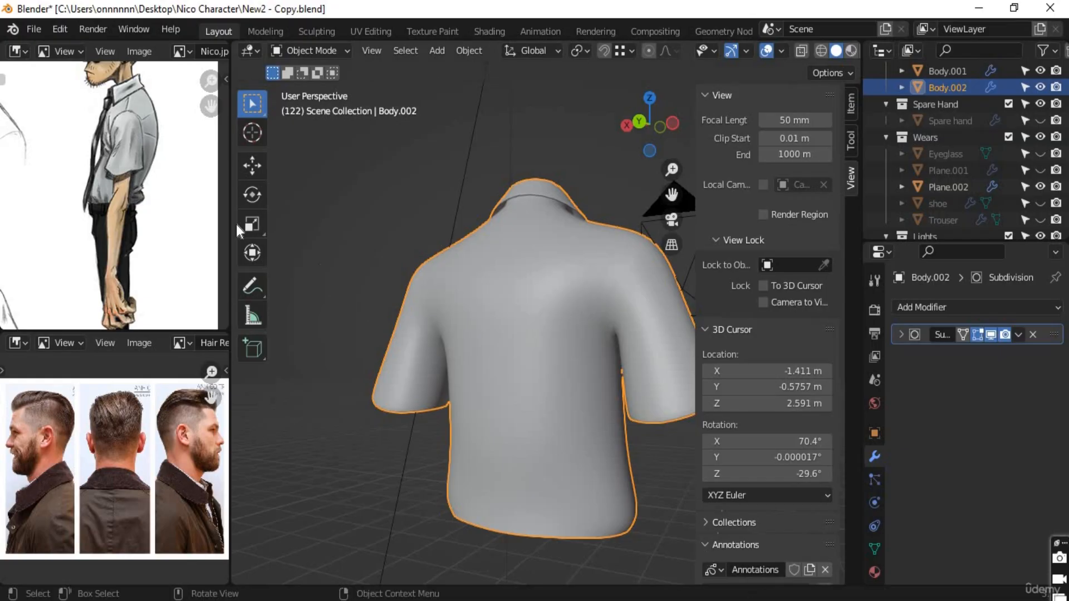
Step: Annotate the shirt's back view with lines along both sides, around the sleeve opening, over the shoulder and around the collar
left_click(252, 286)
mouse_move(597, 425)
middle_mouse_down()
mouse_move(410, 406)
mouse_move(499, 377)
mouse_move(469, 472)
middle_mouse_up()
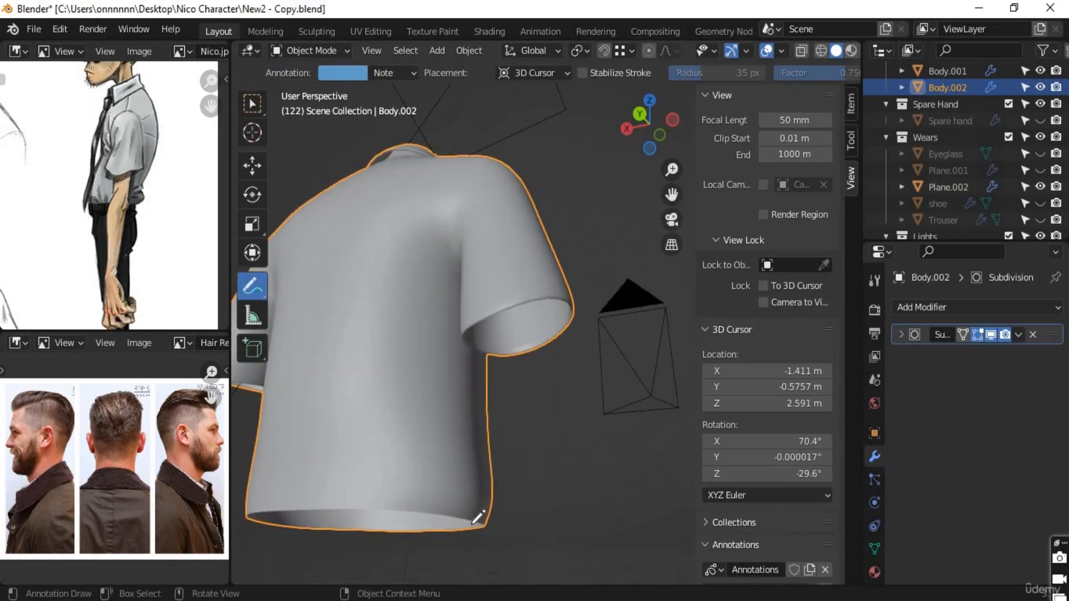
mouse_move(473, 523)
left_mouse_down()
mouse_move(463, 256)
mouse_move(466, 330)
left_mouse_up()
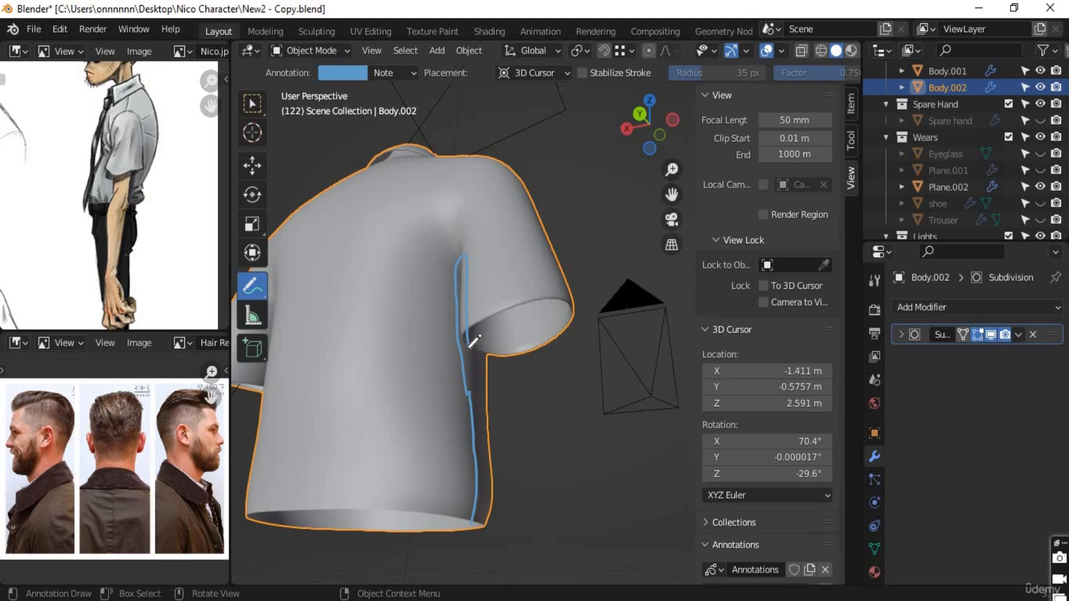
left_click_drag(469, 343, 473, 349)
middle_click_drag(370, 341, 382, 384)
mouse_move(381, 519)
left_mouse_down()
mouse_move(391, 295)
mouse_move(361, 390)
mouse_move(315, 373)
mouse_move(313, 335)
mouse_move(379, 230)
mouse_move(448, 183)
left_mouse_up()
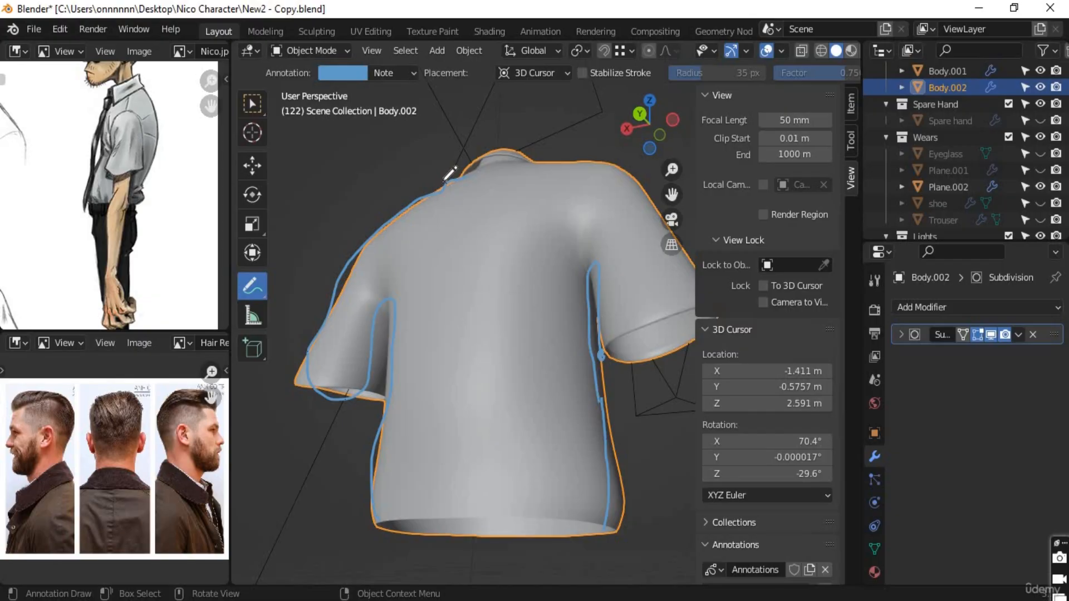
mouse_move(445, 179)
left_mouse_down()
mouse_move(530, 170)
mouse_move(546, 147)
mouse_move(465, 148)
mouse_move(446, 176)
left_mouse_up()
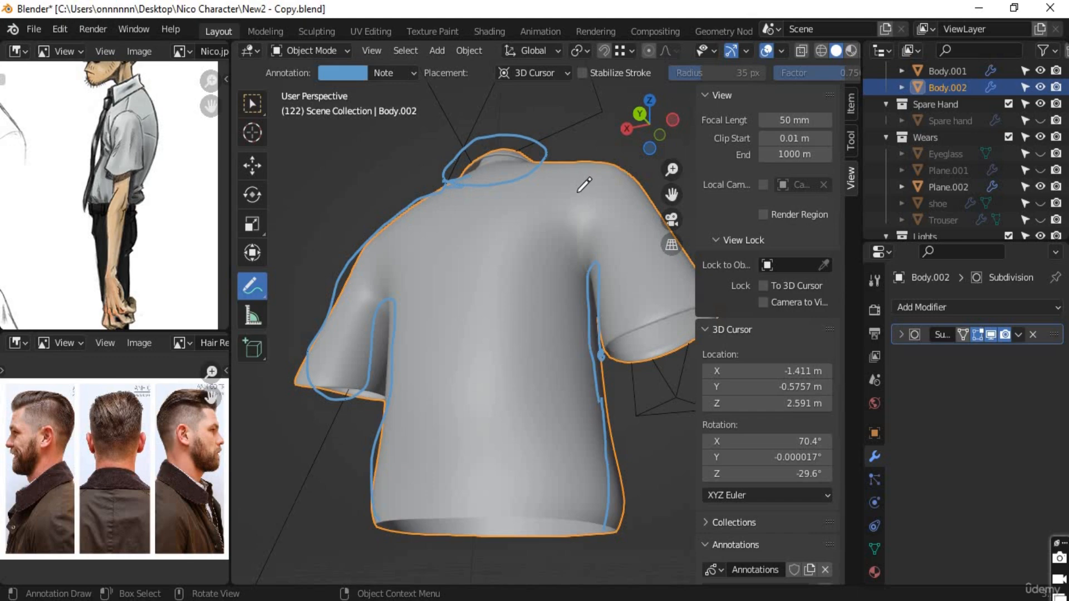
Step: Sketch annotation strokes like stitching along the armpit, side edges, hem, shoulder and sleeve
middle_click_drag(579, 179, 510, 370)
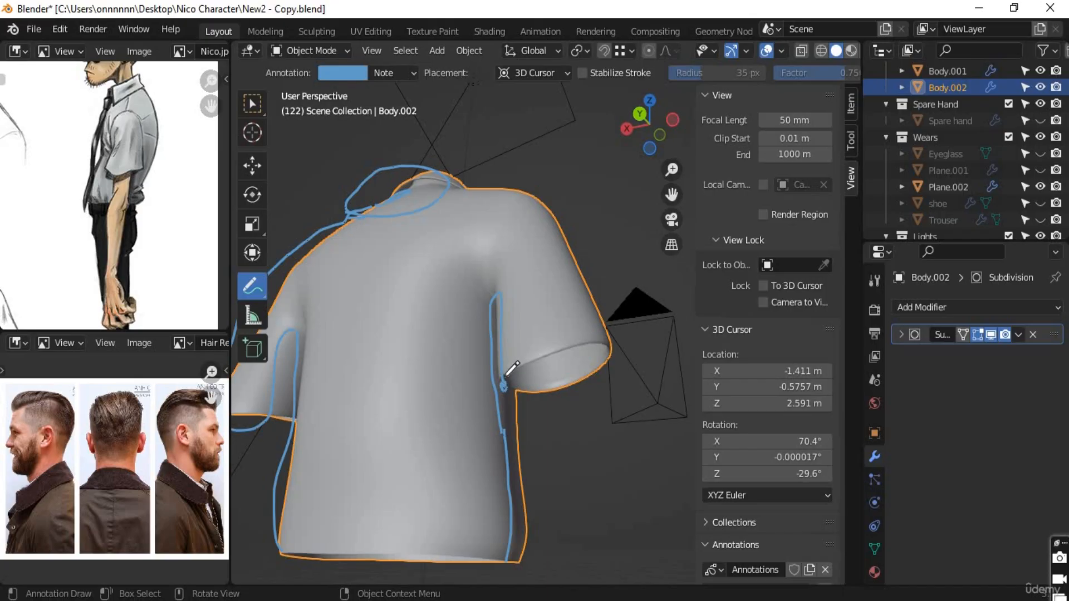
left_click_drag(491, 361, 509, 359)
mouse_move(495, 344)
left_mouse_down()
mouse_move(515, 323)
mouse_move(499, 327)
left_mouse_up()
mouse_move(519, 442)
left_mouse_down()
mouse_move(535, 494)
mouse_move(511, 544)
mouse_move(392, 551)
left_mouse_up()
mouse_move(313, 549)
left_mouse_down()
mouse_move(282, 515)
mouse_move(273, 358)
mouse_move(256, 425)
mouse_move(289, 235)
mouse_move(413, 188)
left_mouse_up()
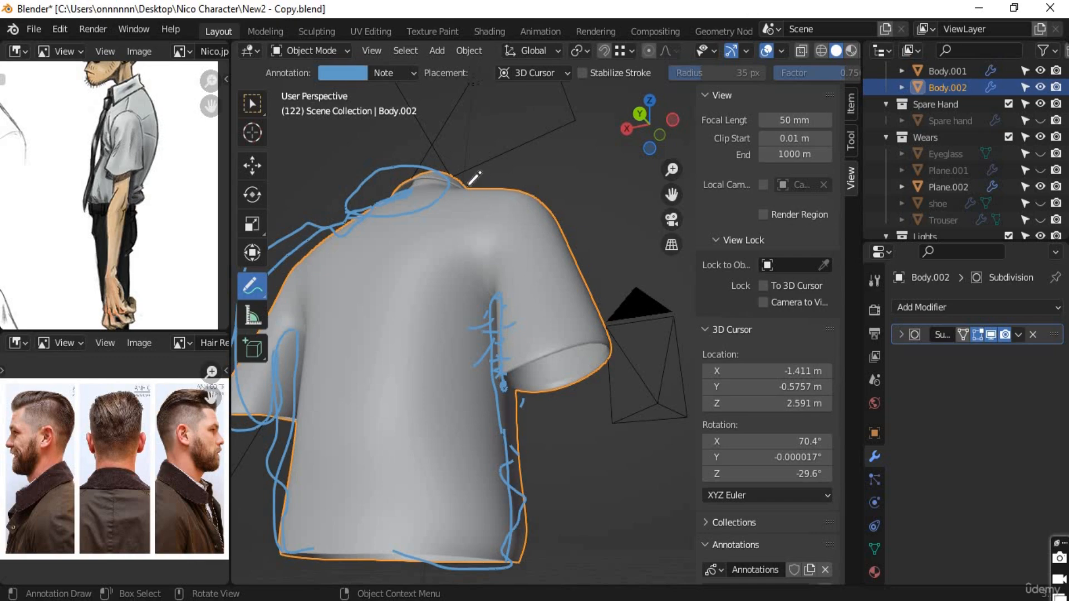
mouse_move(488, 186)
left_mouse_down()
mouse_move(553, 209)
mouse_move(588, 279)
mouse_move(584, 316)
left_mouse_up()
Step: Remove all annotation strokes from the scene and hide the viewport sidebar
scroll(473, 306, "down", 4)
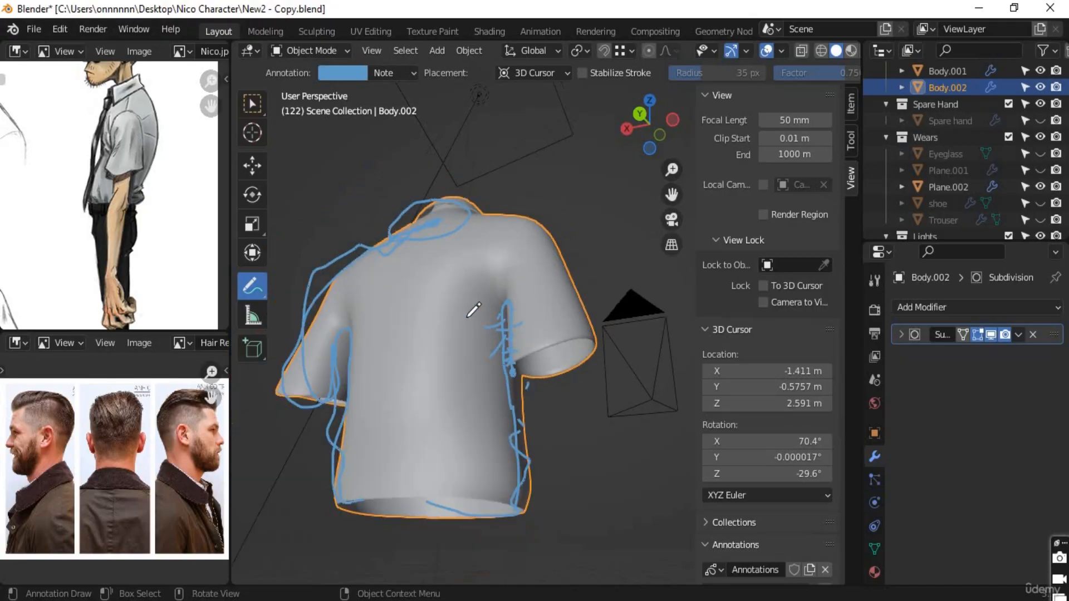
left_click(825, 569)
key("n")
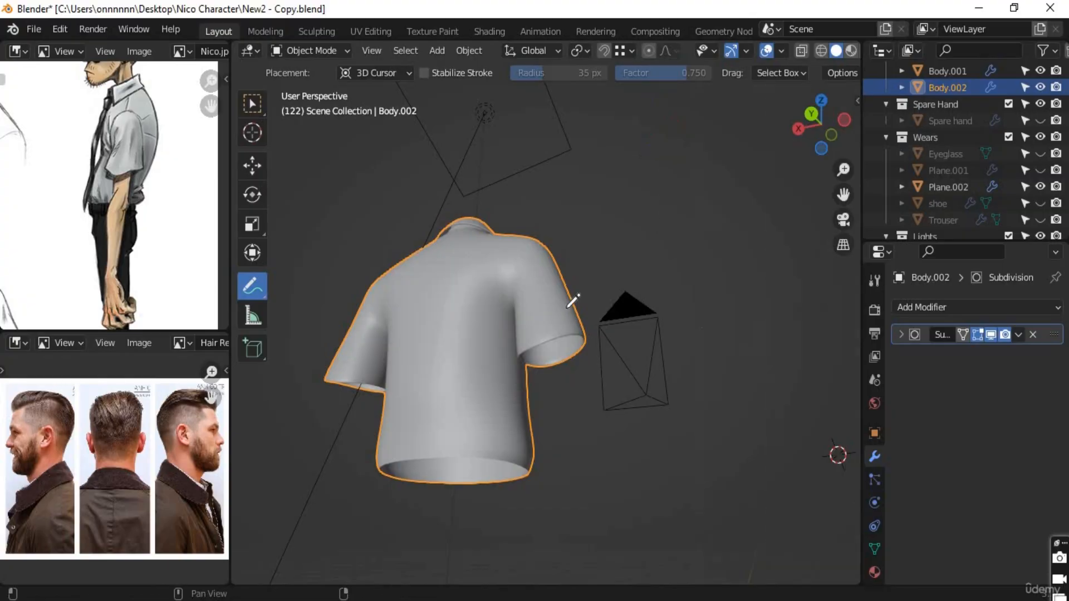
Step: Enter Edit Mode on the shirt and, in edge select mode, select the vertical side edge loop from hem to armpit
key("Tab")
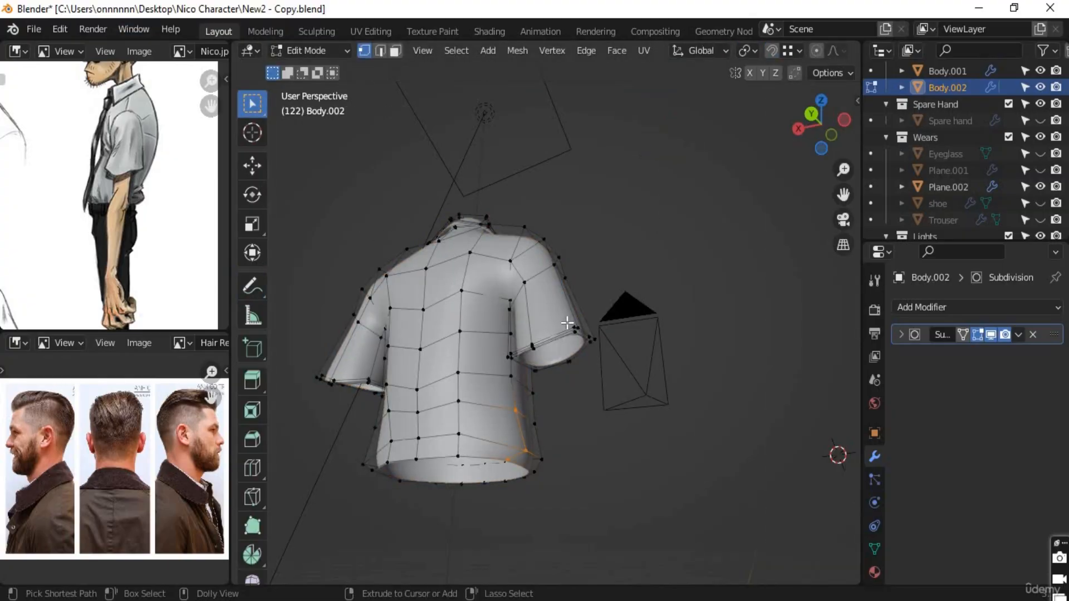
middle_click_drag(539, 397, 499, 396)
scroll(507, 329, "up", 2)
middle_click_drag(509, 325, 518, 206, "shift")
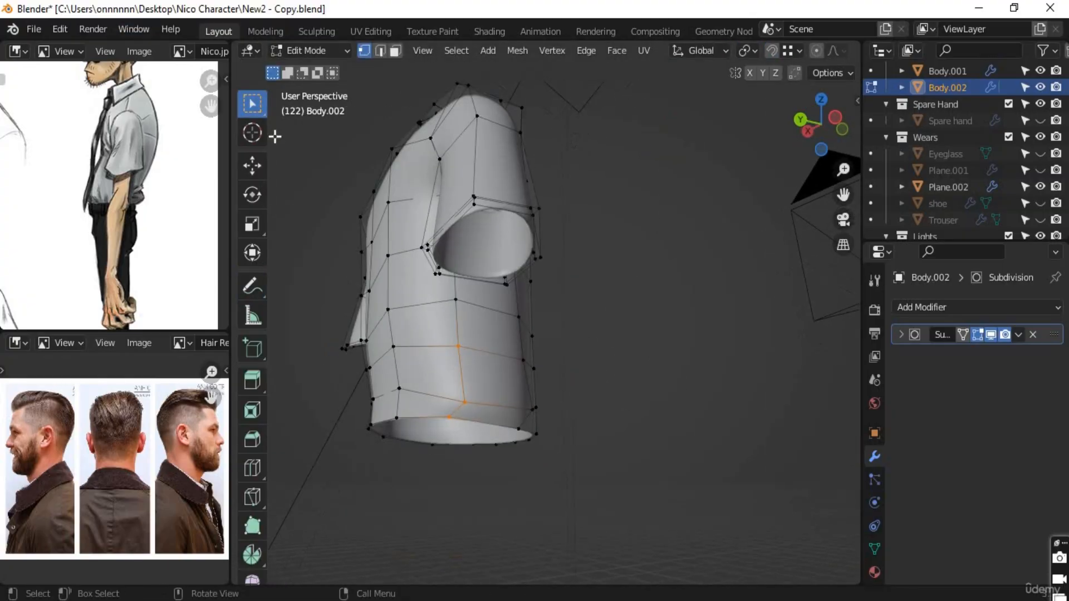
left_click(380, 50)
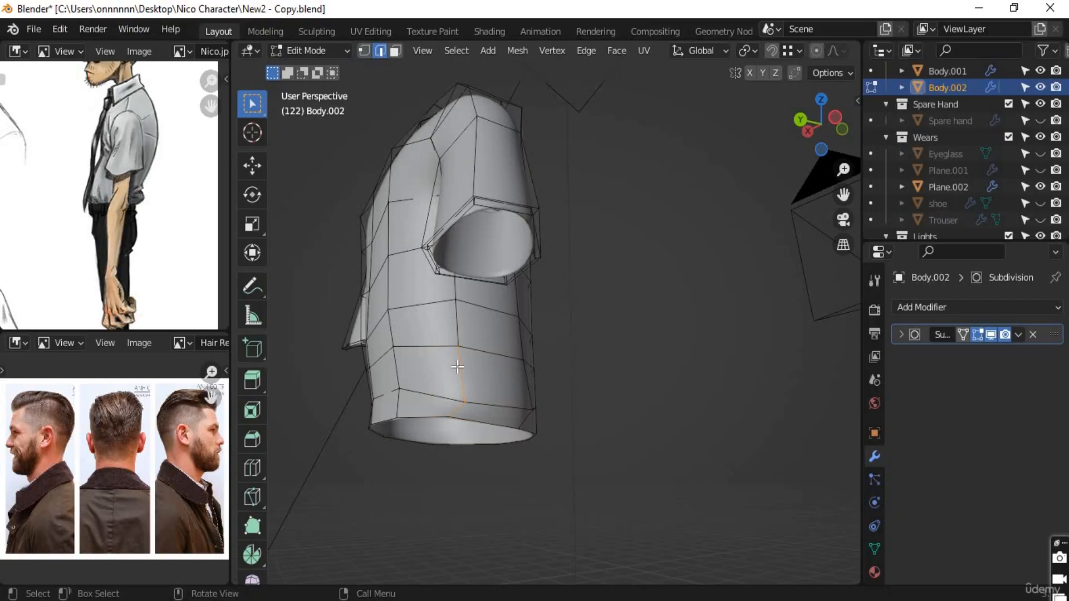
key("alt")
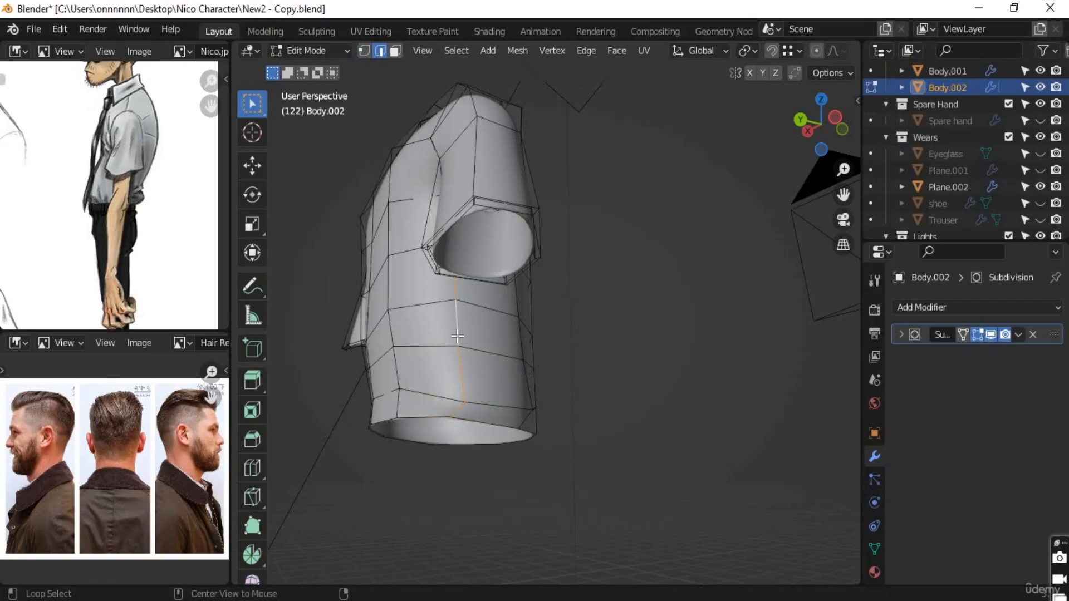
Step: Turn off the Subdivision modifier's viewport display to show the shirt's base mesh
middle_click_drag(516, 375, 515, 351)
left_click(991, 334)
scroll(599, 356, "up", 5)
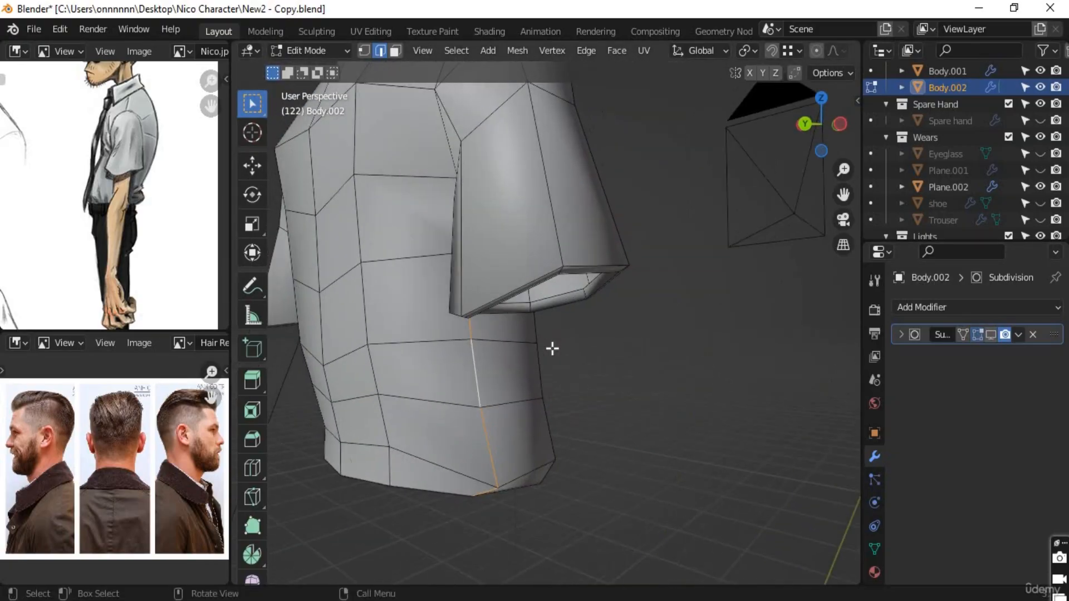
Step: Examine the selected side edge loop from the hem to the armpit from the back, side and front
scroll(552, 349, "down", 2)
scroll(553, 348, "up", 1)
middle_click_drag(586, 373, 692, 362)
scroll(690, 394, "up", 5)
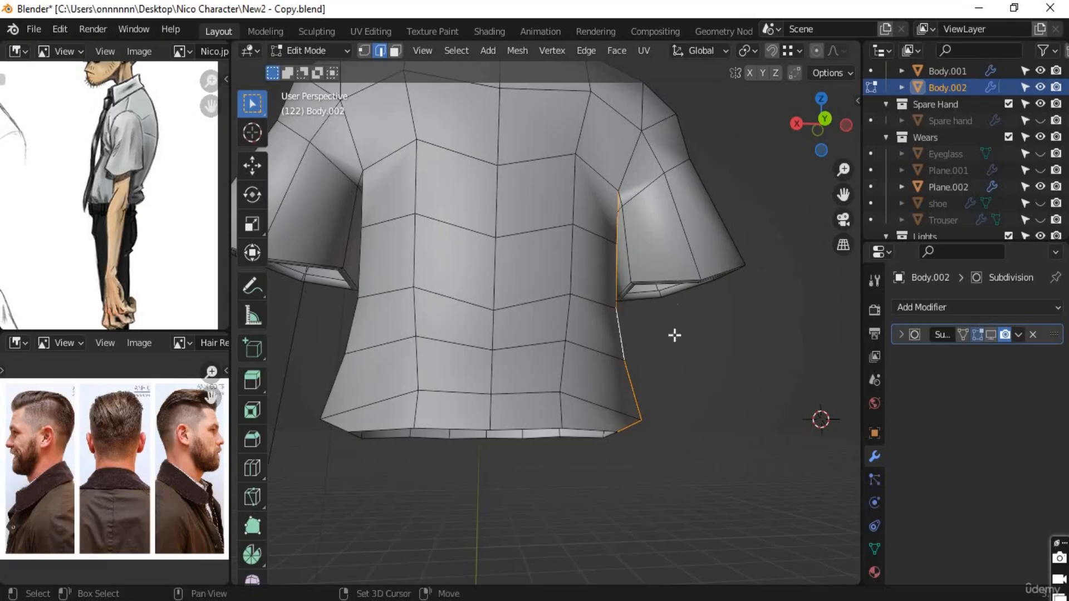
middle_click_drag(673, 335, 652, 222)
scroll(582, 300, "up", 4)
scroll(673, 369, "down", 5)
middle_click_drag(673, 370, 573, 464)
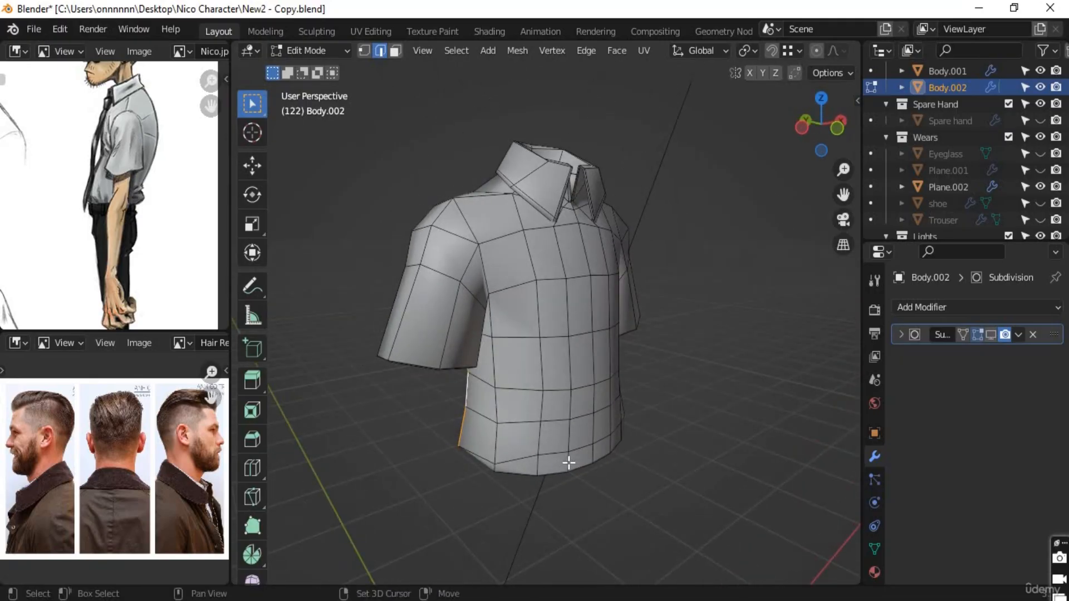
Step: Select the vertical edge loop on the shirt's front running from the collar tip down to the hem
left_click(569, 463, "alt")
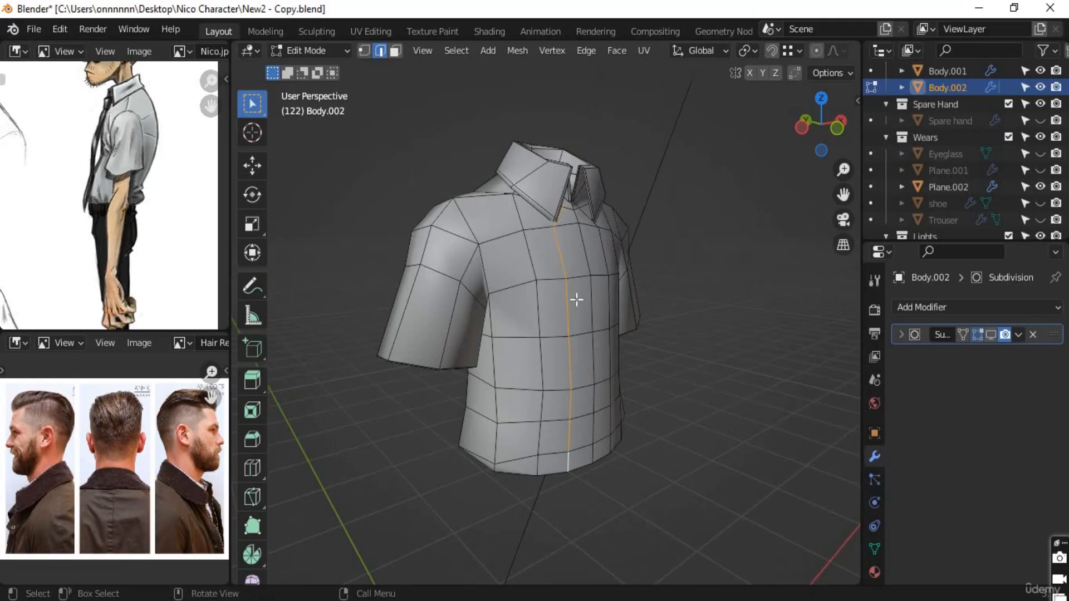
middle_click_drag(539, 420, 561, 272)
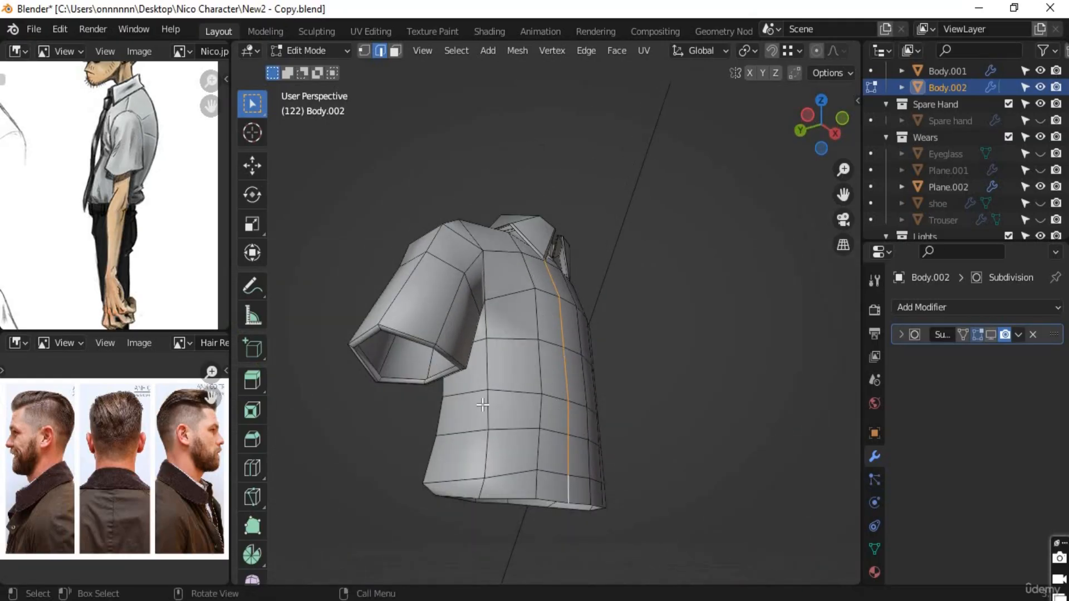
middle_click_drag(482, 405, 484, 469)
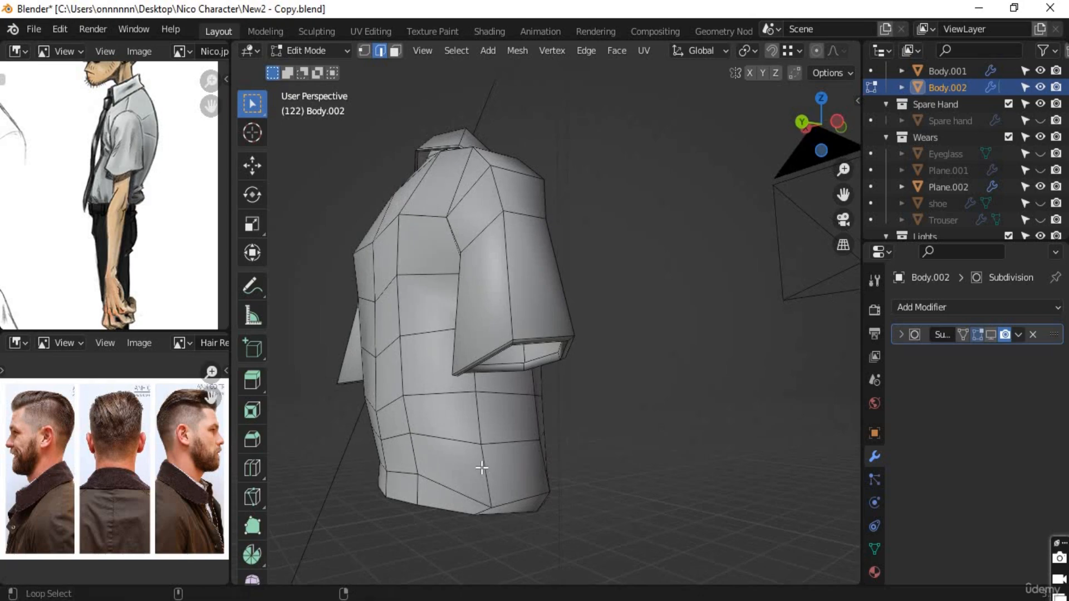
Step: Select the side edge loop from the hem up to the armpit and check it from the back
left_click(482, 467, "alt")
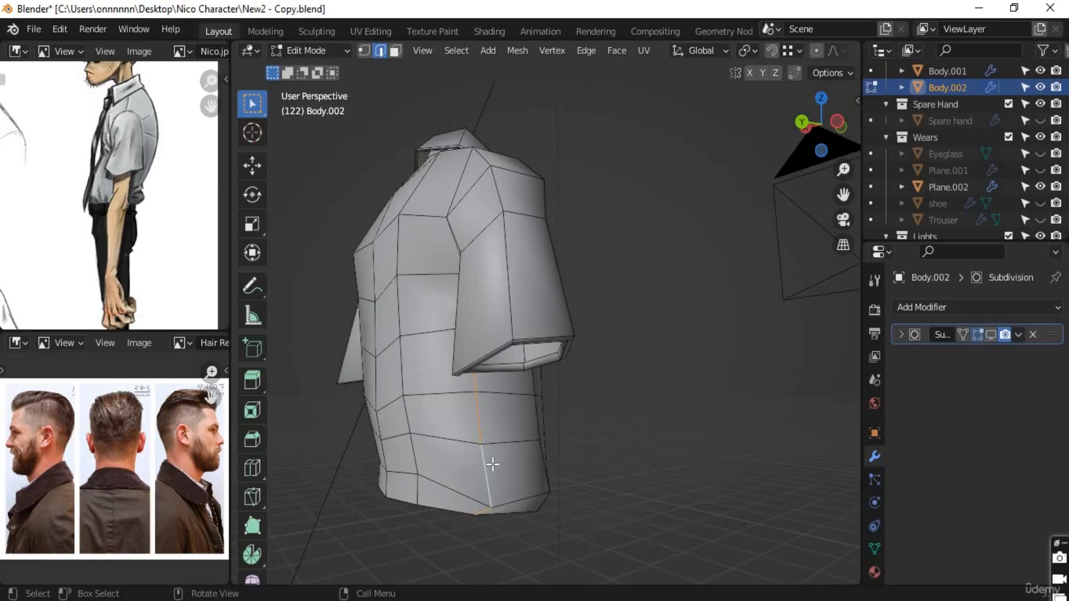
middle_click_drag(551, 487, 536, 531)
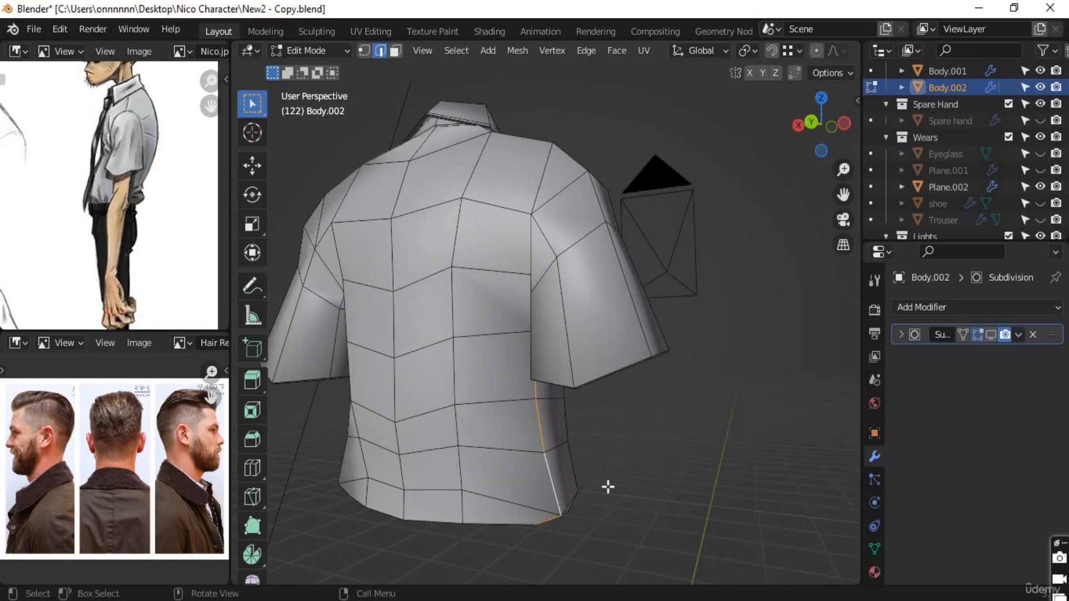
middle_click_drag(608, 487, 577, 518)
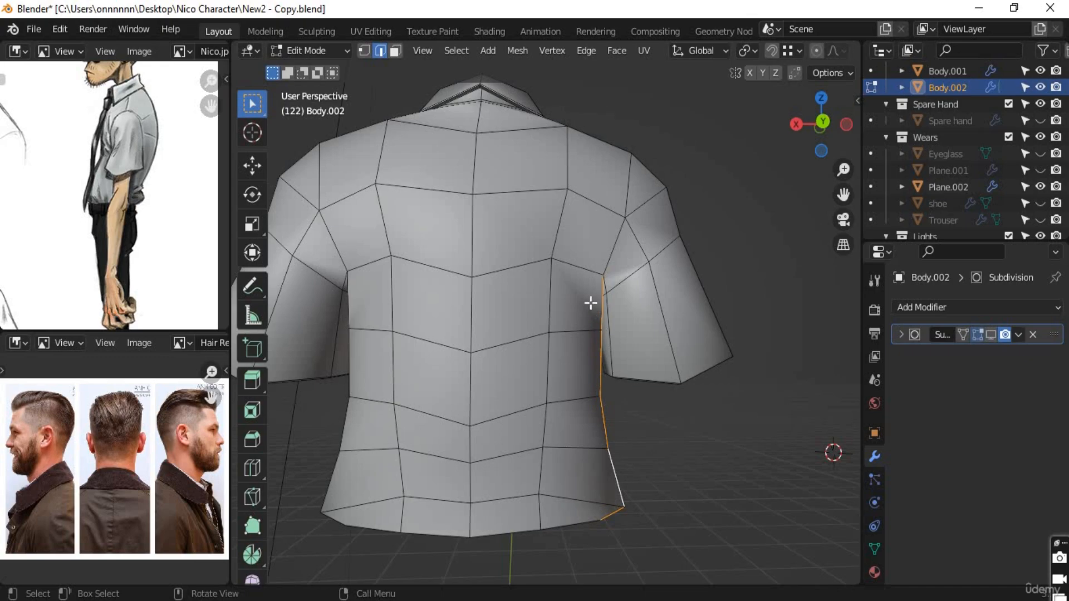
middle_click_drag(591, 302, 561, 342)
middle_click_drag(513, 401, 577, 366)
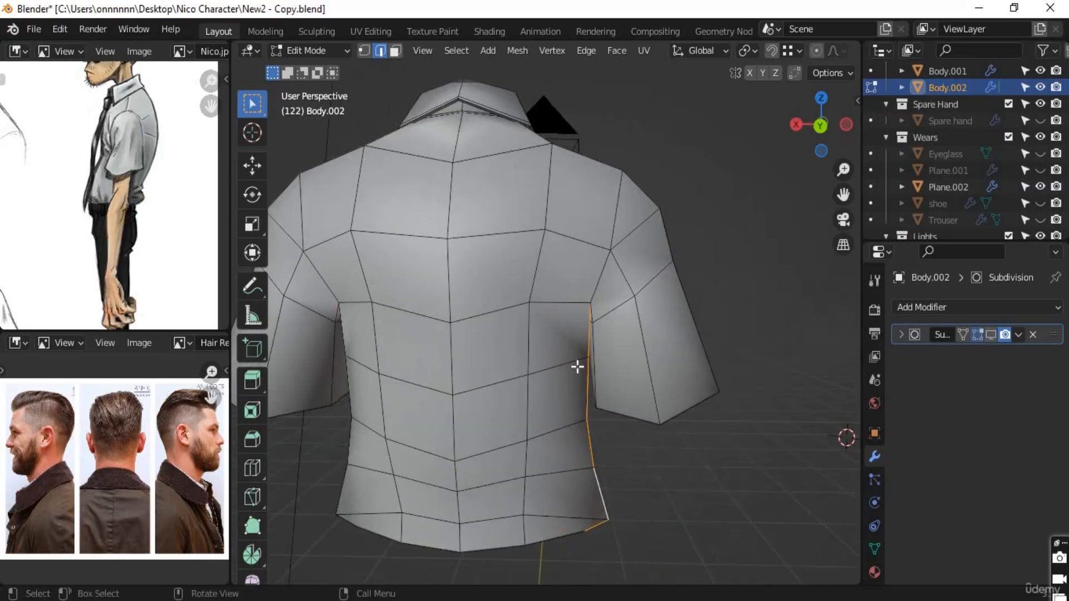
Step: Take the front vertical loop out of the selection and add the sleeve's underside edge to the selected side loop
middle_click_drag(579, 425, 557, 362)
scroll(573, 286, "up", 4)
scroll(602, 389, "down", 6)
key("b")
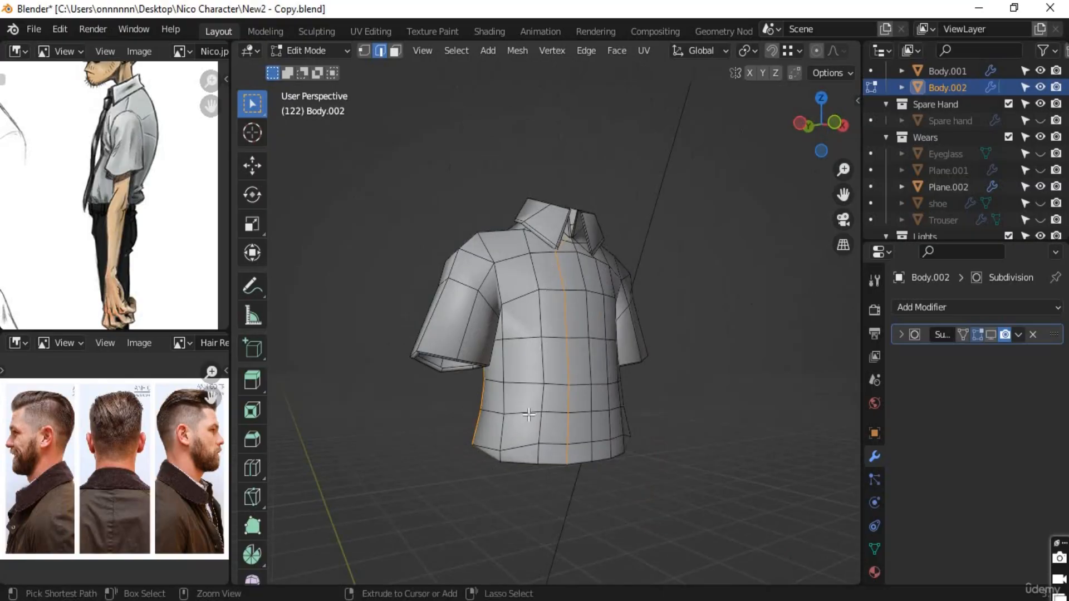
left_click_drag(595, 216, 530, 487)
mouse_move(606, 444)
middle_mouse_down()
mouse_move(690, 444)
mouse_move(592, 446)
middle_mouse_up()
scroll(627, 446, "up", 3)
middle_click_drag(661, 446, 534, 374)
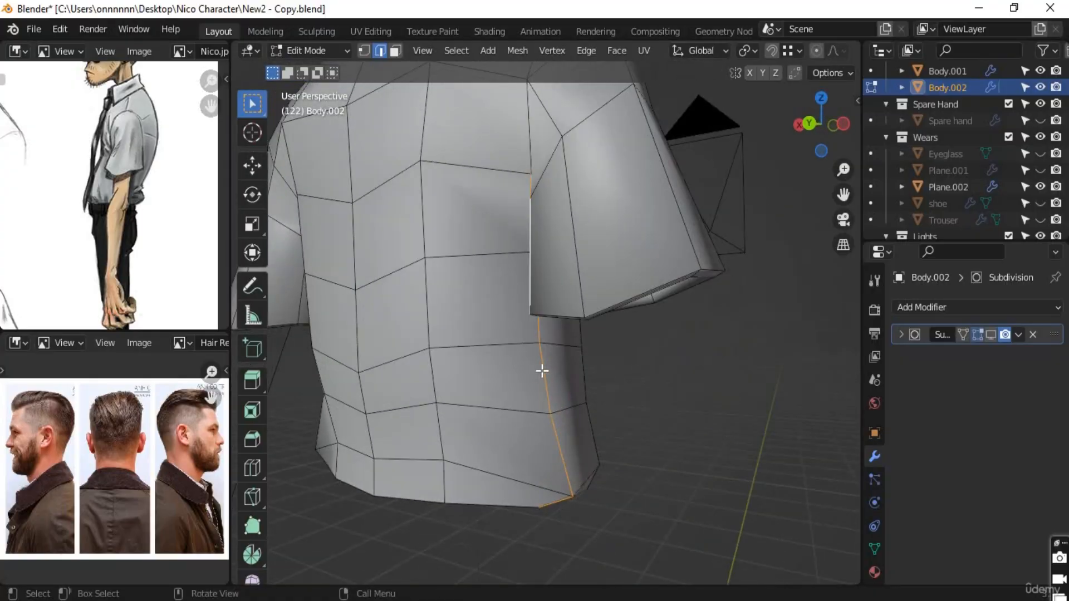
Step: Mark the selected side loop and sleeve underside edges as a UV seam, and clear the selection
key("u")
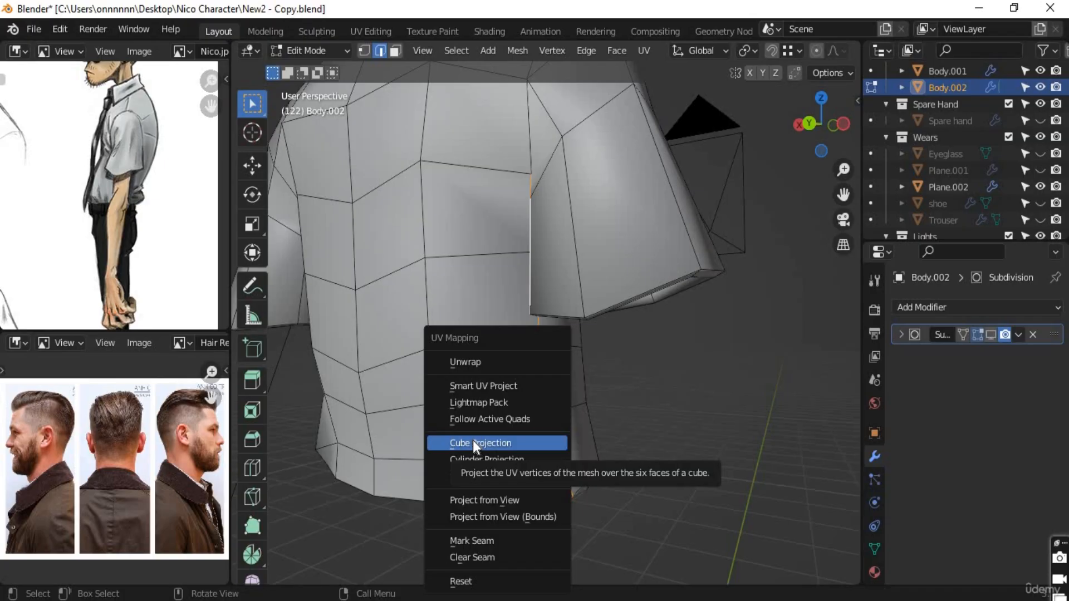
left_click(486, 541)
middle_click_drag(485, 486, 588, 400)
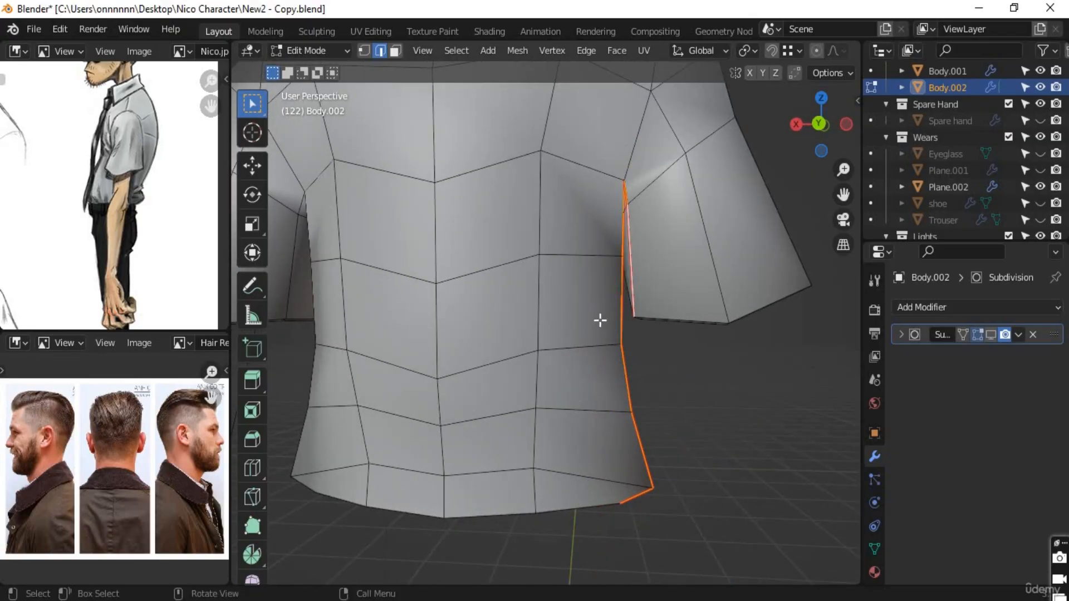
middle_click_drag(599, 320, 582, 315)
key("alt+a")
Step: Select the matching edge loop on the opposite side of the shirt, including that sleeve's underside edge
middle_click_drag(577, 389, 606, 503)
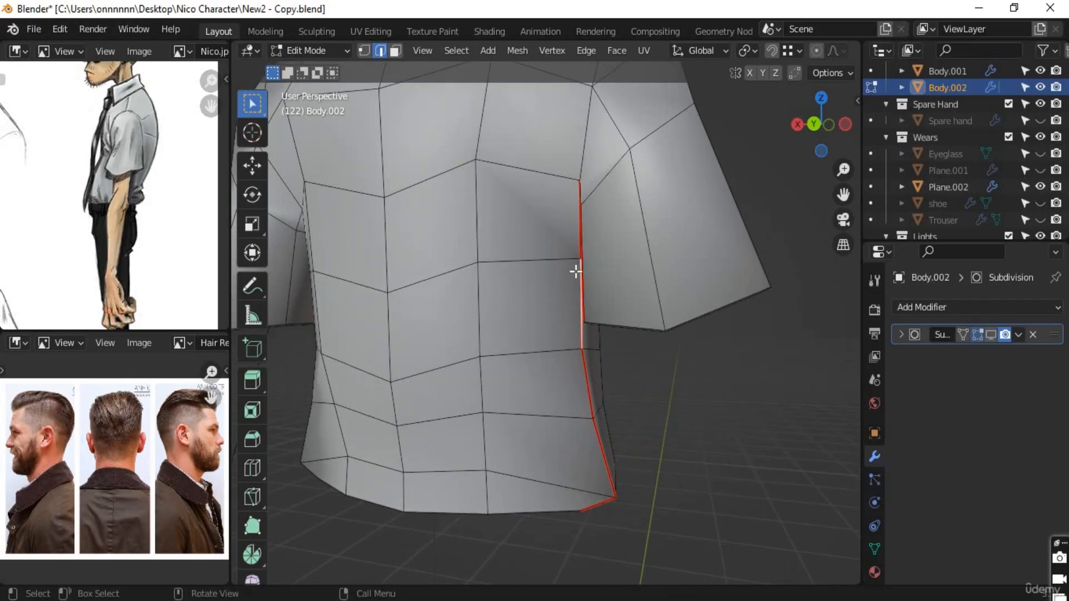
middle_click_drag(595, 258, 618, 212)
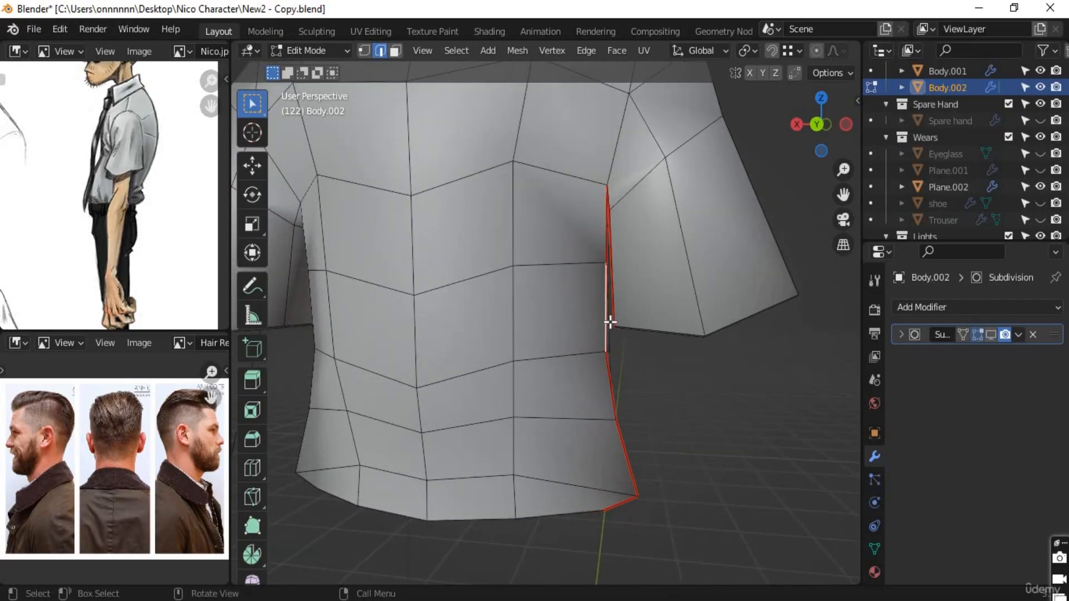
scroll(528, 402, "down", 3)
scroll(399, 394, "down", 2)
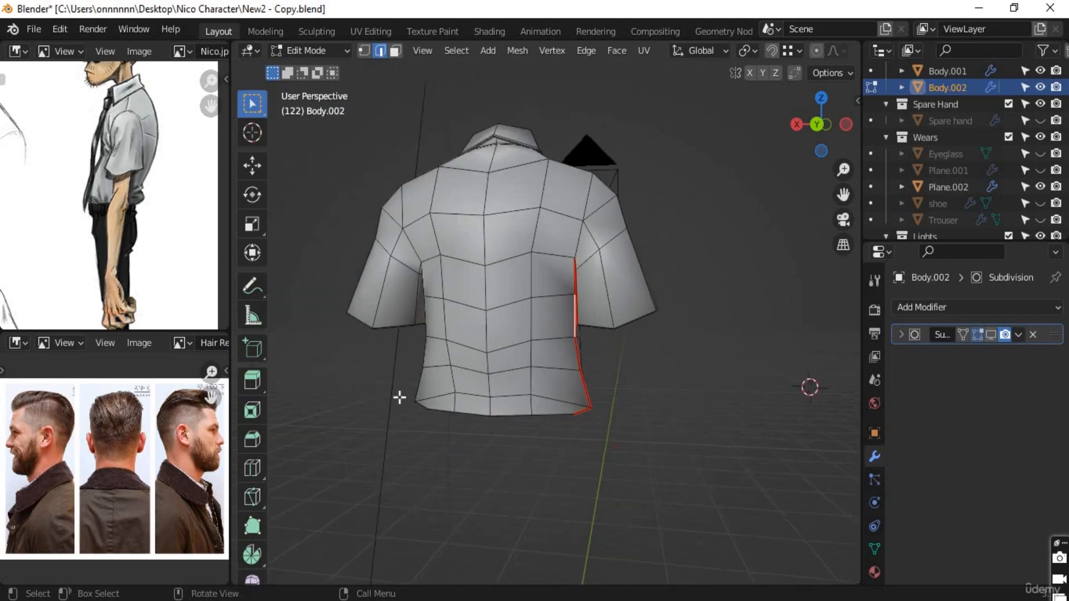
middle_click_drag(399, 394, 482, 325)
scroll(630, 401, "up", 3)
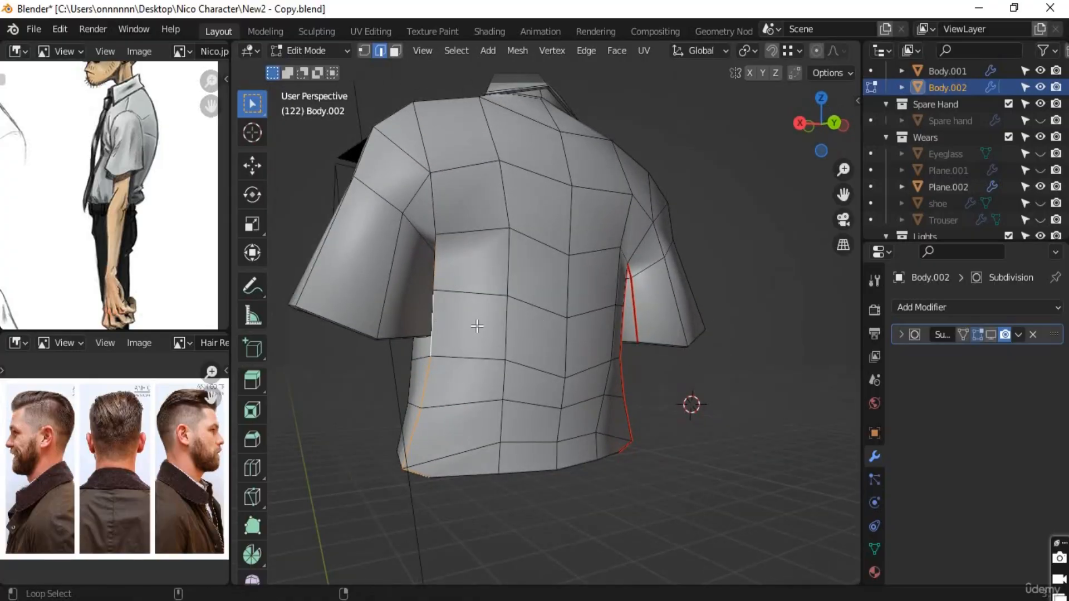
middle_click_drag(532, 333, 539, 297)
scroll(565, 335, "up", 2)
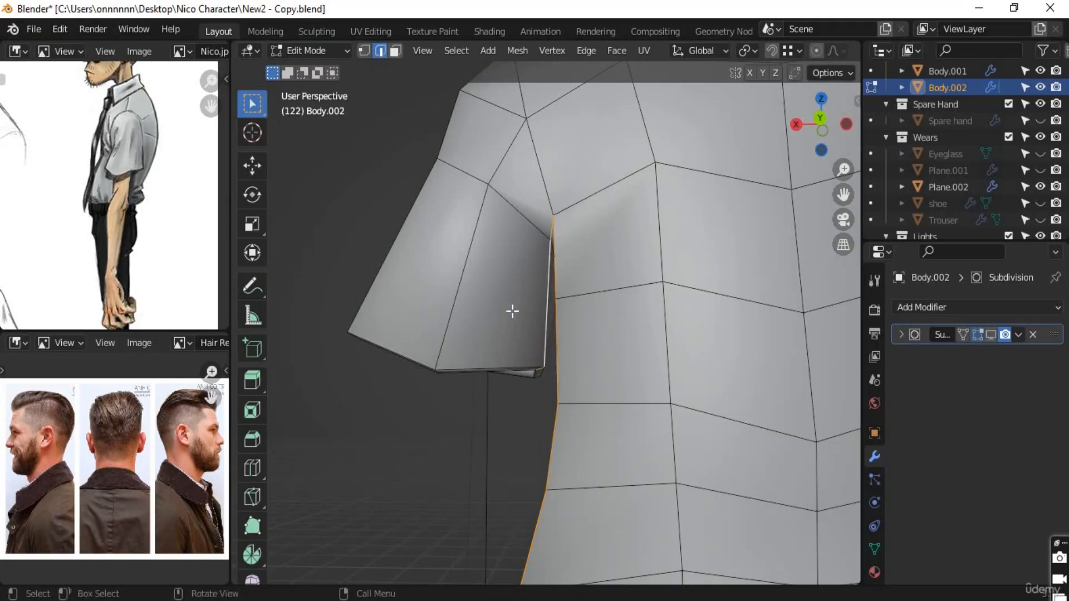
Step: Add the edges running from that sleeve's opening over the shoulder to the collar to the selection
middle_click_drag(510, 310, 569, 270)
middle_click_drag(643, 311, 486, 355)
scroll(477, 388, "down", 4)
scroll(520, 337, "up", 3)
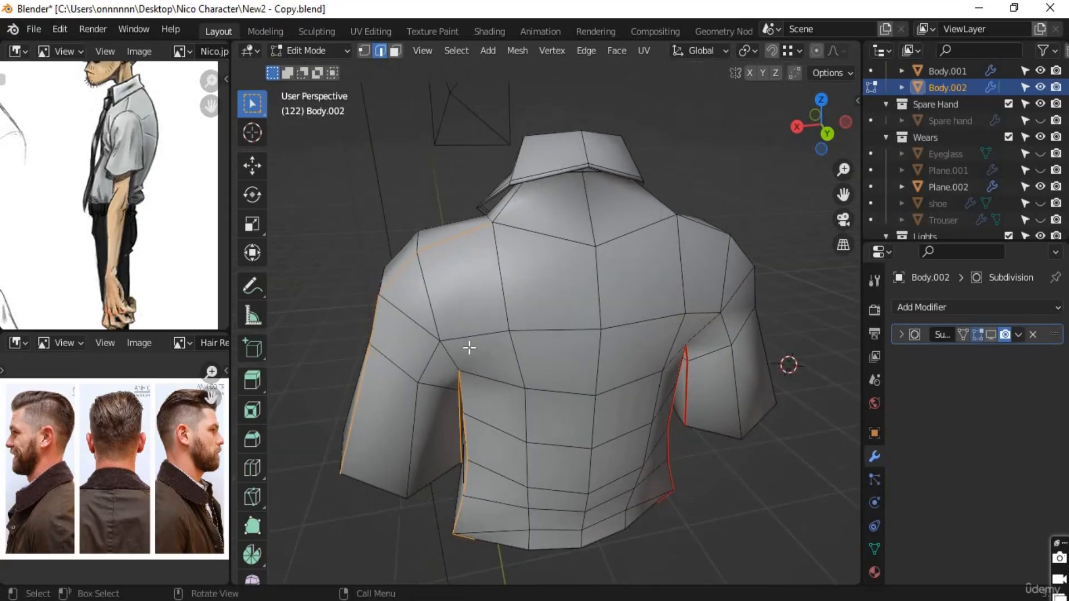
scroll(470, 348, "down", 5)
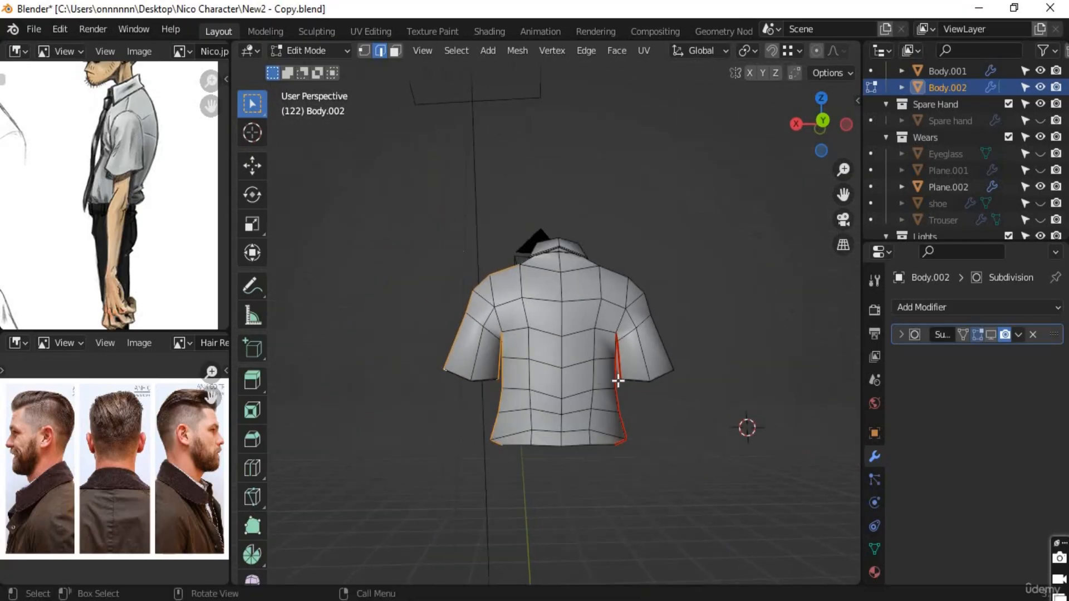
middle_click_drag(542, 346, 543, 340)
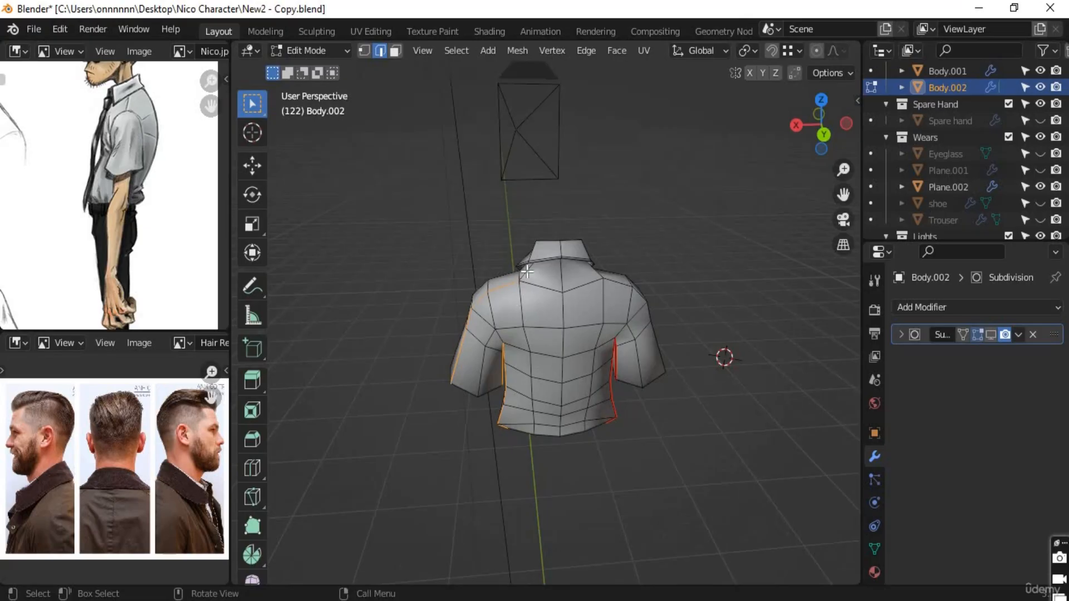
middle_click_drag(633, 340, 627, 372)
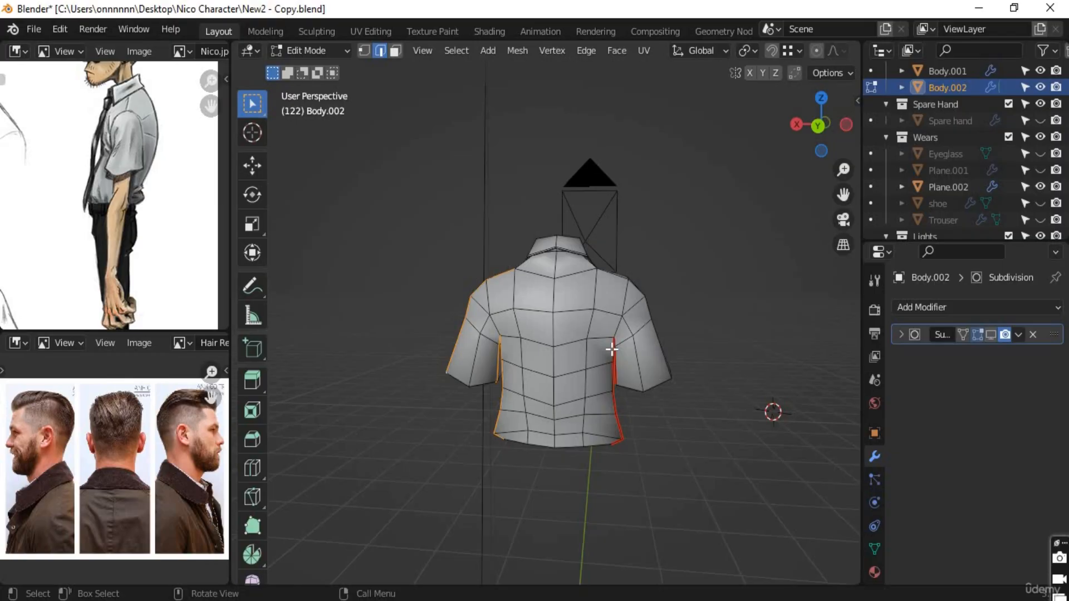
Step: Mark the selected side loop, sleeve underside and shoulder edges as a UV seam
middle_click_drag(524, 396, 529, 394)
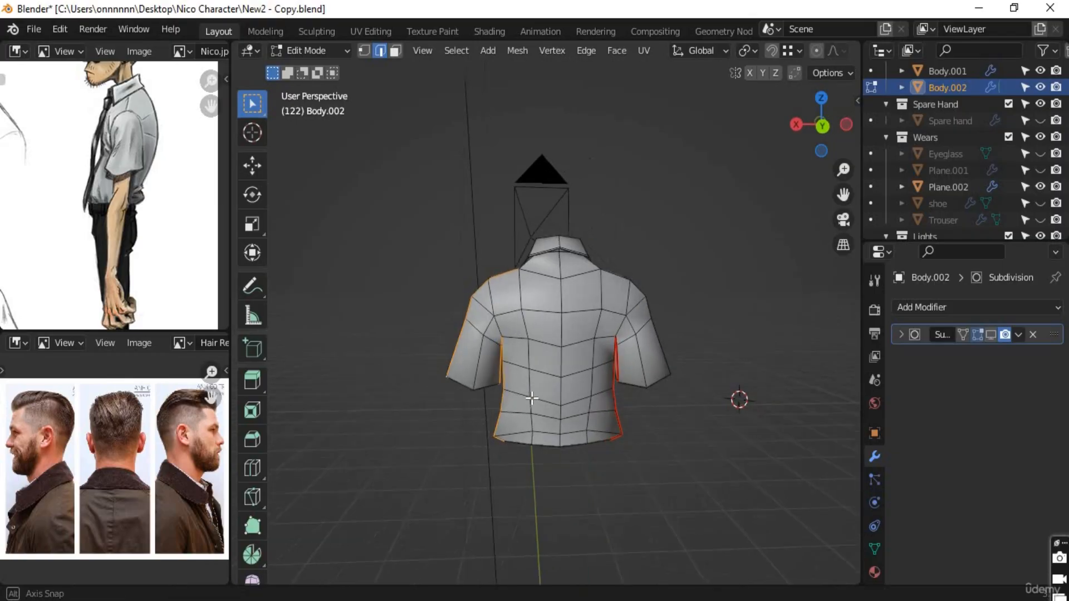
scroll(532, 393, "up", 3)
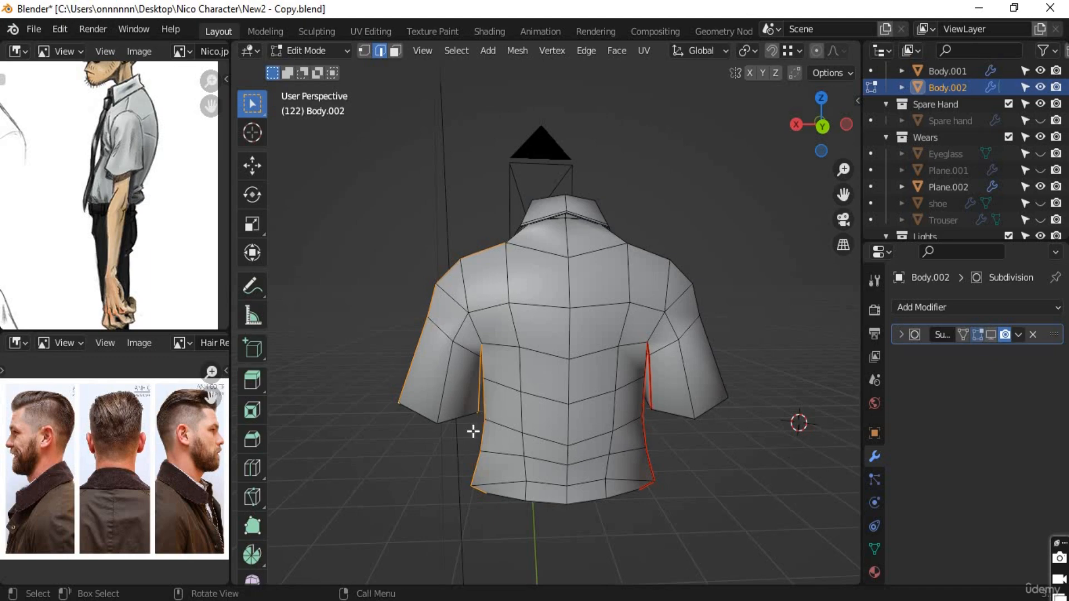
middle_click_drag(472, 432, 549, 427)
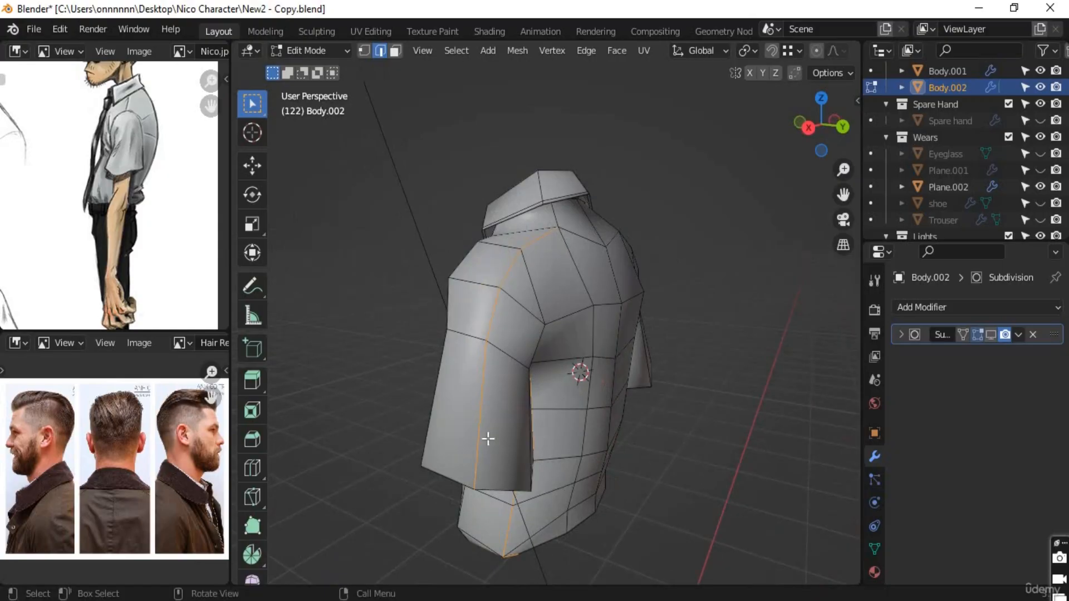
middle_click_drag(488, 439, 473, 422)
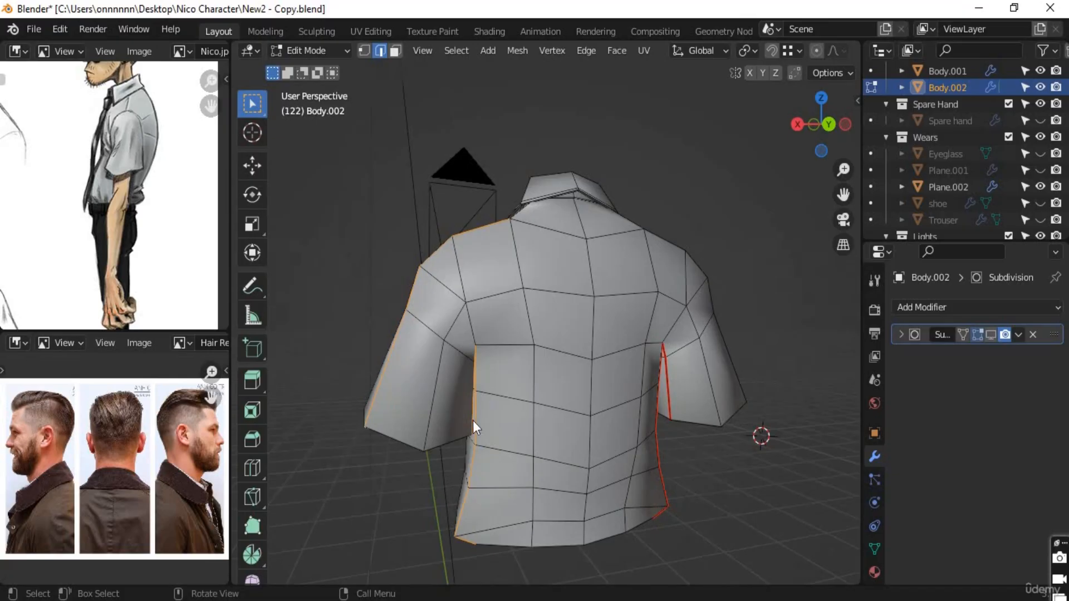
key("u")
left_click(460, 421)
Step: Select the edge loop around the shirt's neckline just below the collar and mark it as a UV seam
middle_click_drag(442, 437, 557, 362)
scroll(559, 475, "up", 2)
middle_click_drag(552, 449, 530, 446)
left_click(469, 428, "alt")
scroll(526, 435, "up", 2)
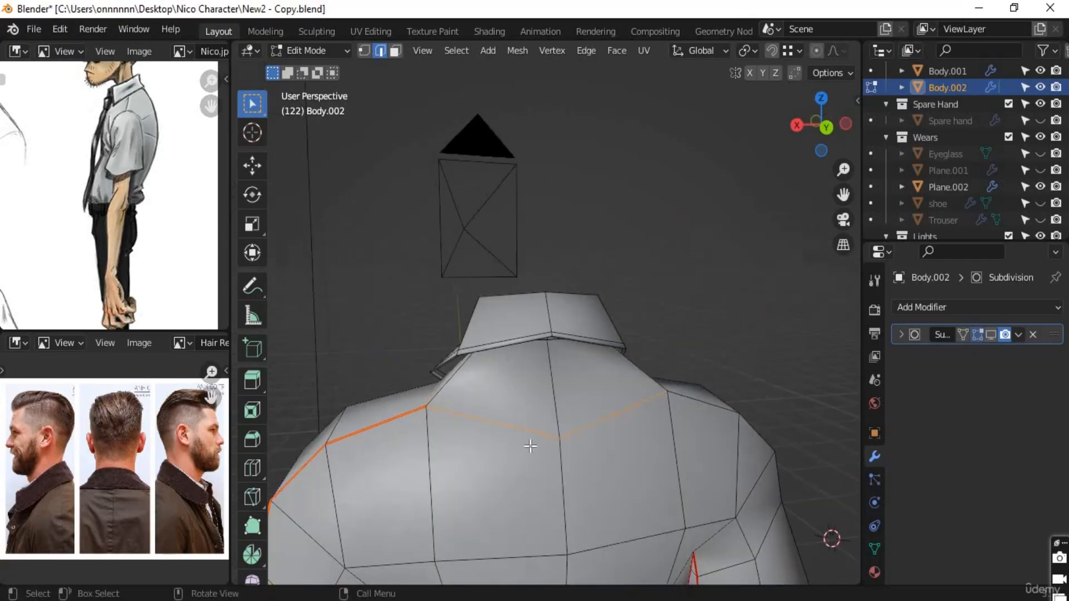
key("m")
key("Escape")
key("u")
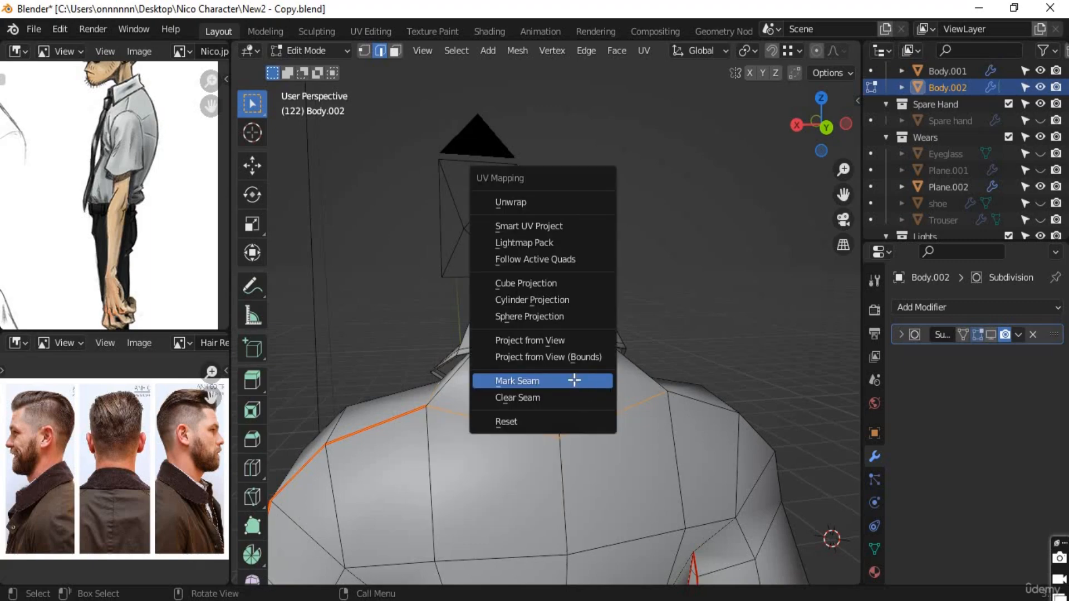
left_click(574, 382)
Step: Add the missing neckline edge at the side of the neck to the selection and mark the selection as a UV seam
middle_click_drag(353, 463, 298, 459)
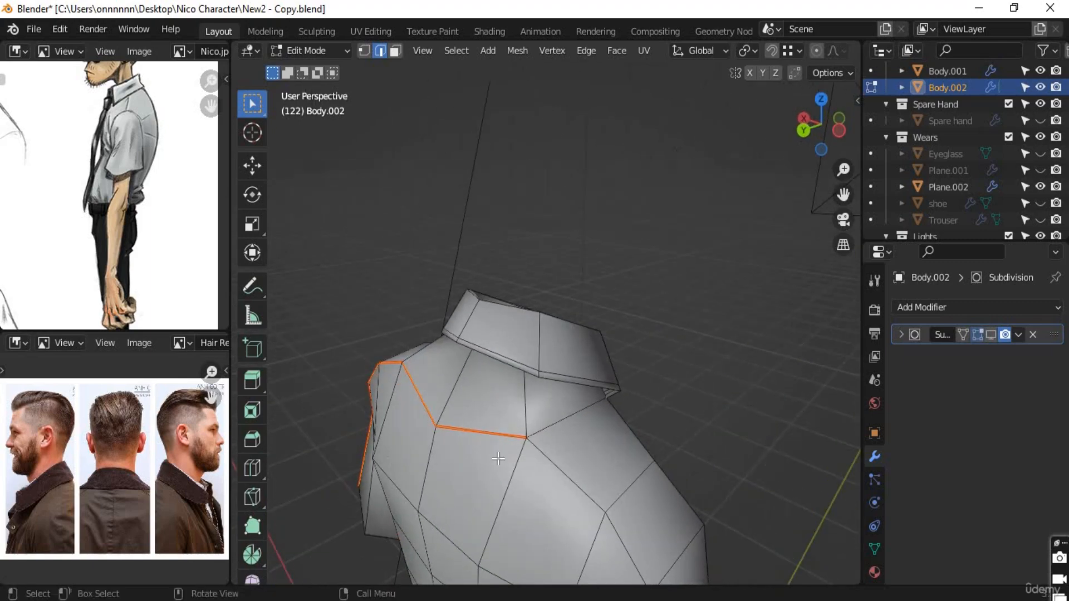
middle_click_drag(532, 458, 503, 412)
left_click(503, 416, "shift")
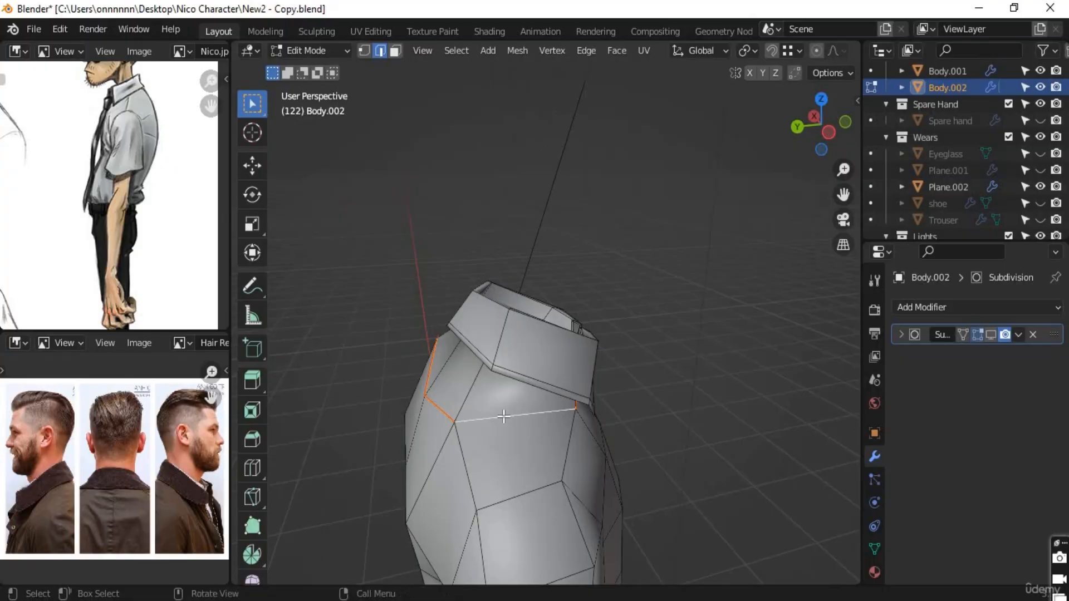
key("u")
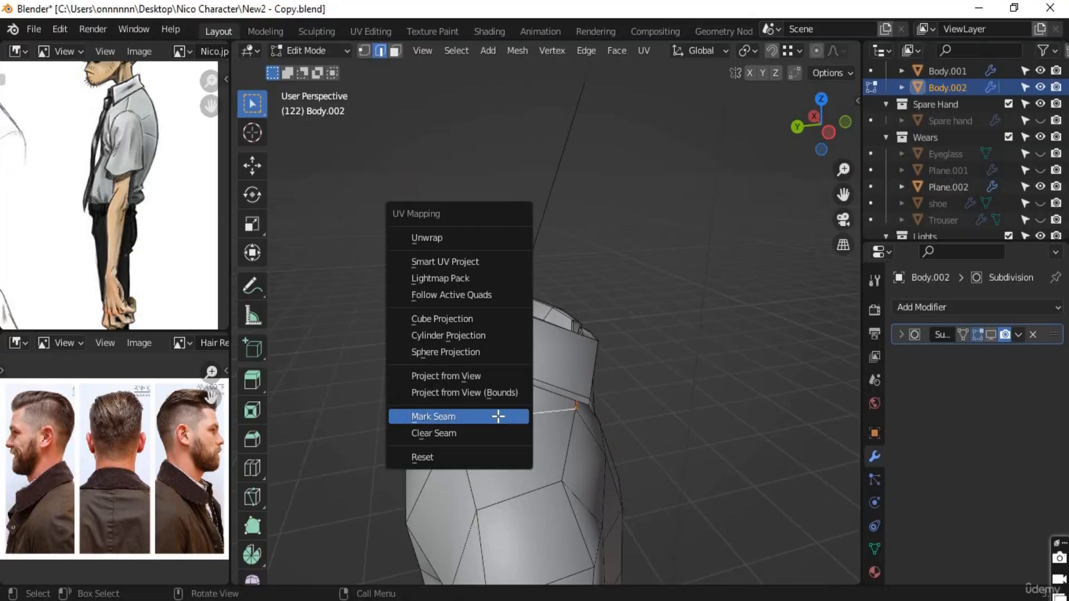
left_click(501, 417)
Step: Switch to vertex selection and move the inner corner vertex at the collar's front opening closer to the collar rim
middle_click_drag(485, 474, 621, 440)
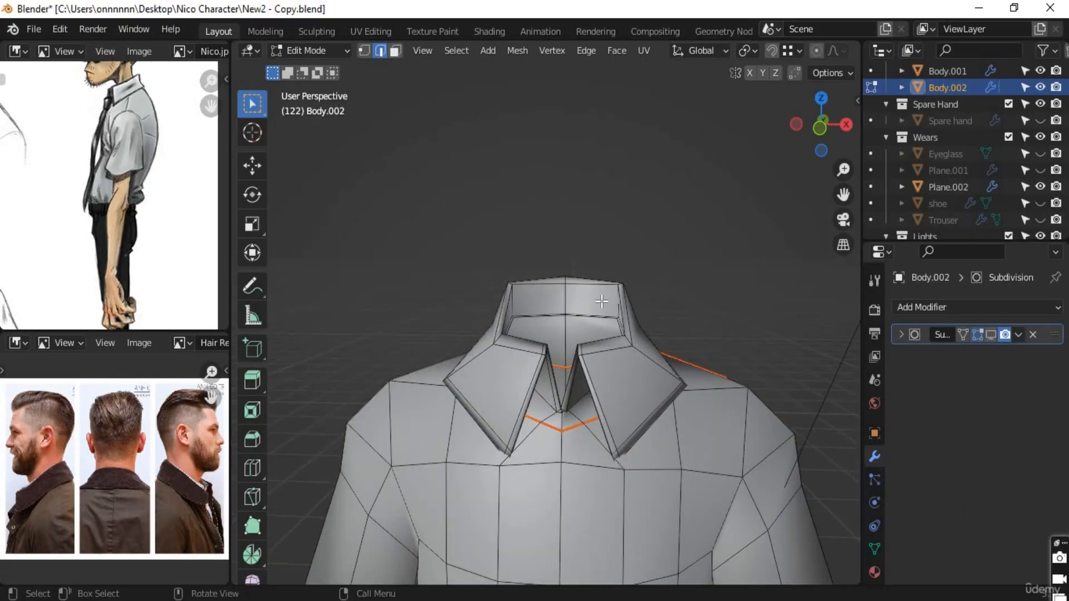
scroll(556, 401, "up", 2)
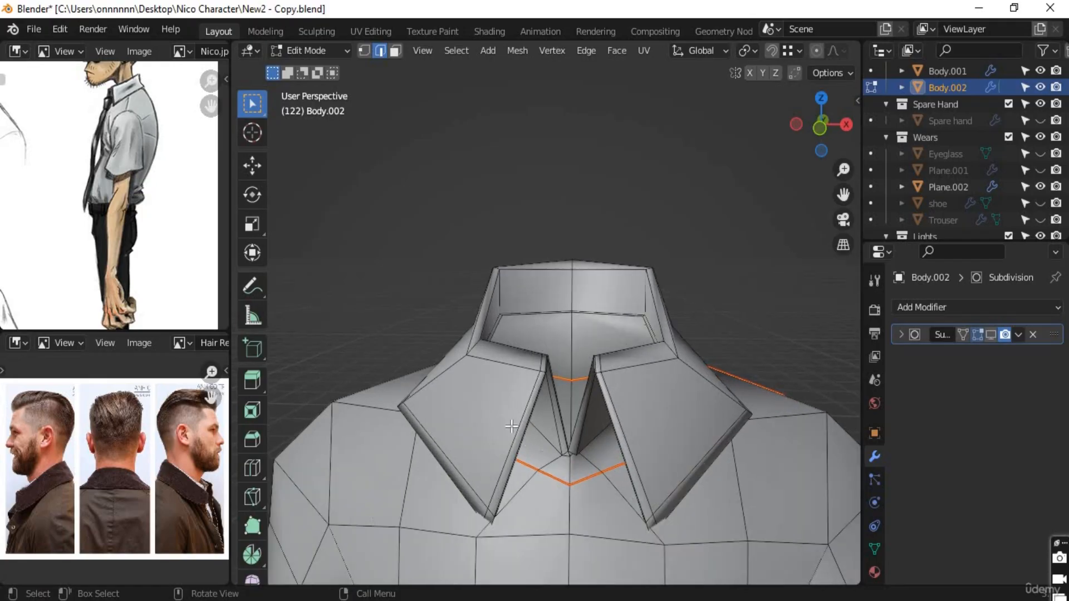
middle_click_drag(512, 427, 437, 409)
scroll(465, 393, "up", 2)
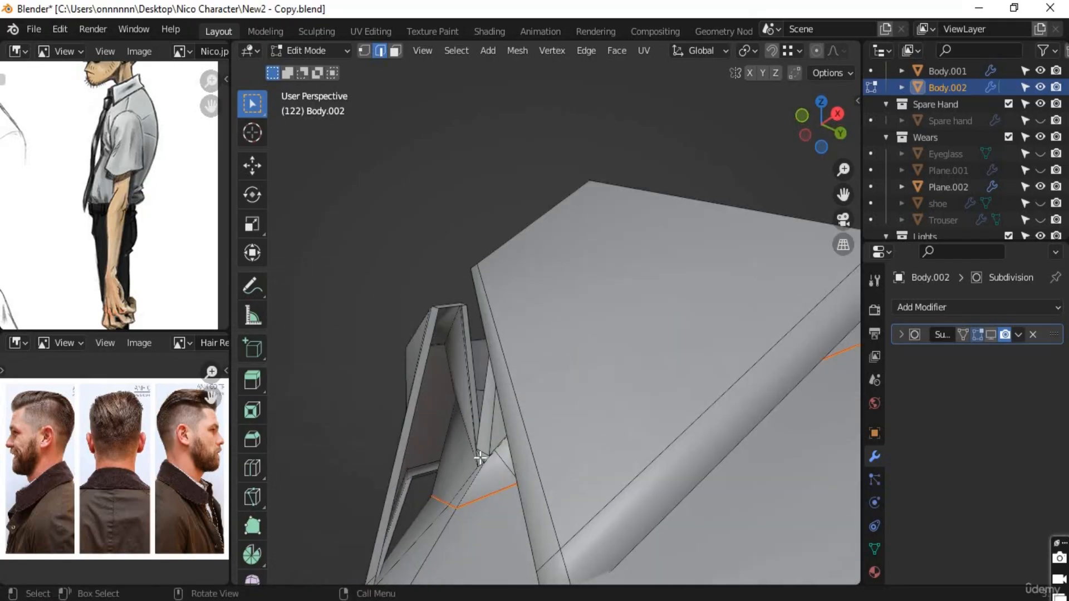
scroll(480, 458, "down", 4)
middle_click_drag(477, 453, 508, 348)
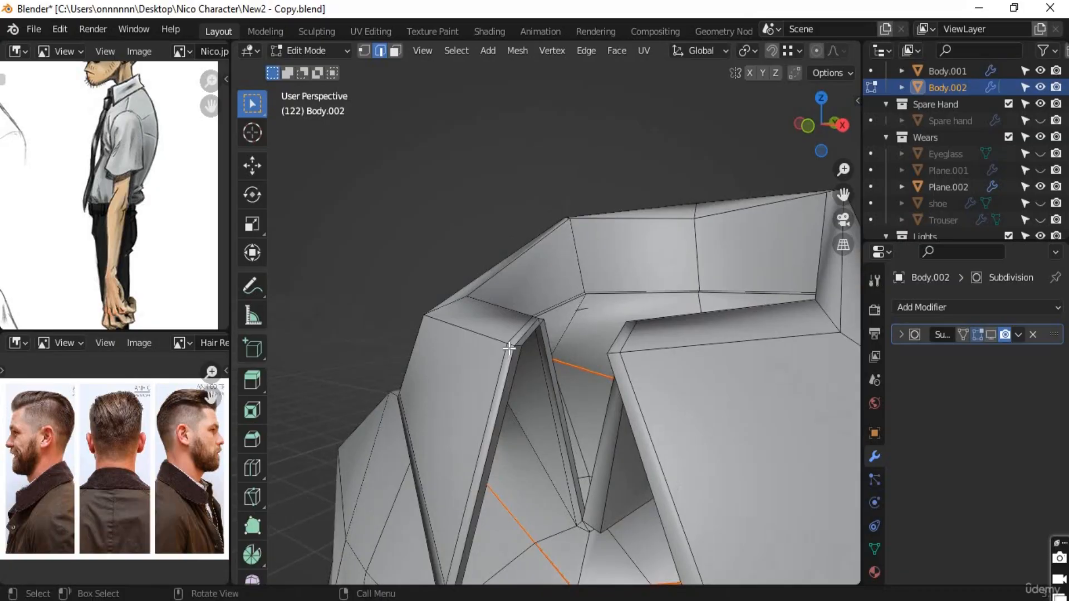
middle_click_drag(524, 397, 585, 378)
left_click(364, 51)
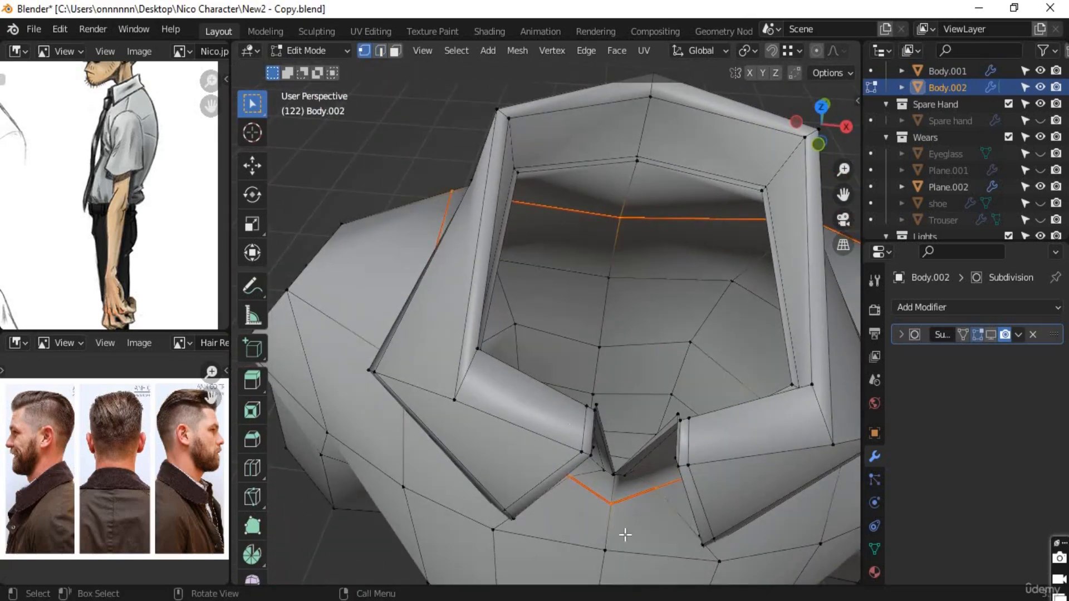
middle_click_drag(621, 534, 384, 386)
middle_click_drag(406, 428, 405, 429)
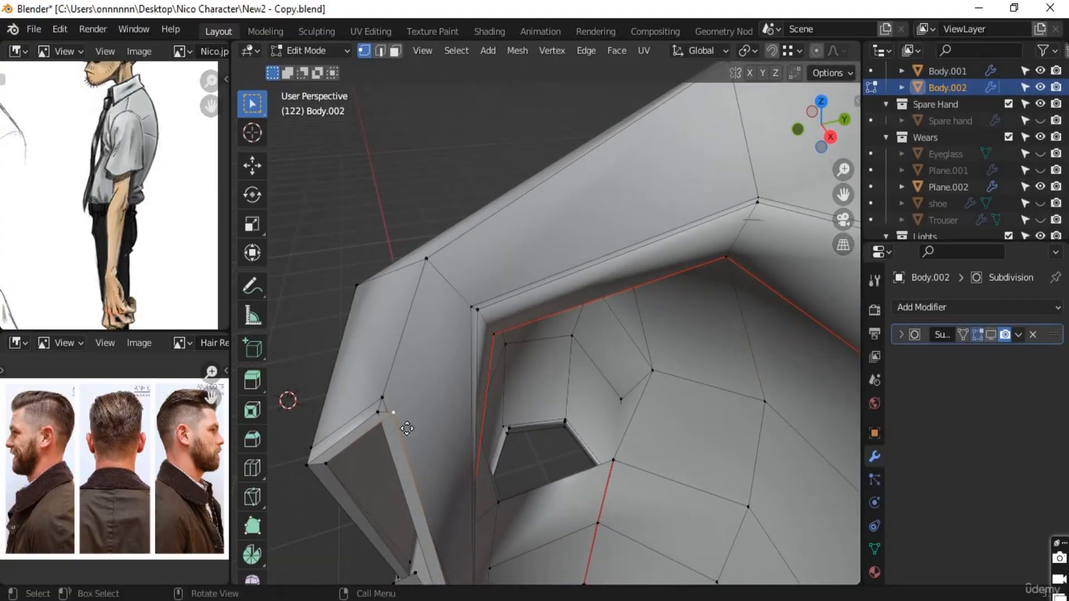
key("g")
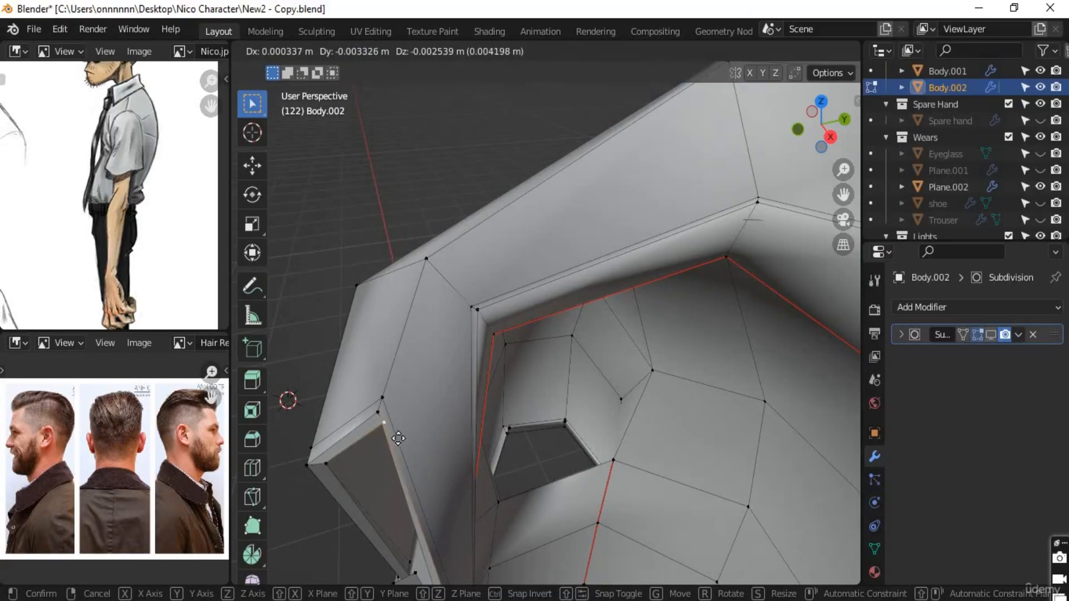
left_click(393, 436)
Step: Fine-tune the position of the same collar vertex so that it sits beside the neighbouring rim corner vertex
middle_click_drag(365, 494, 571, 455)
key("g")
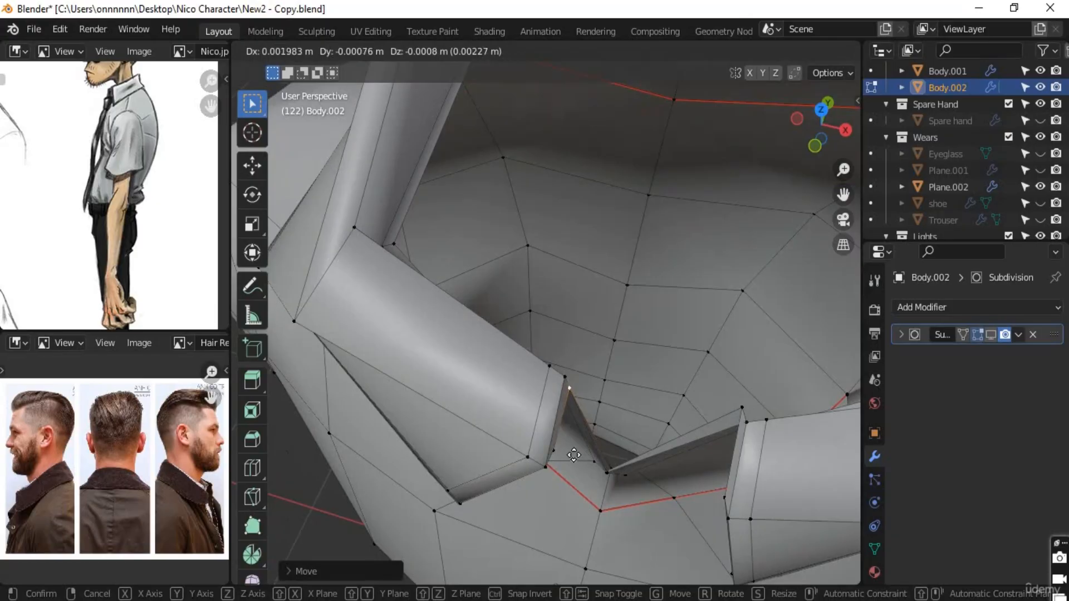
left_click(573, 455)
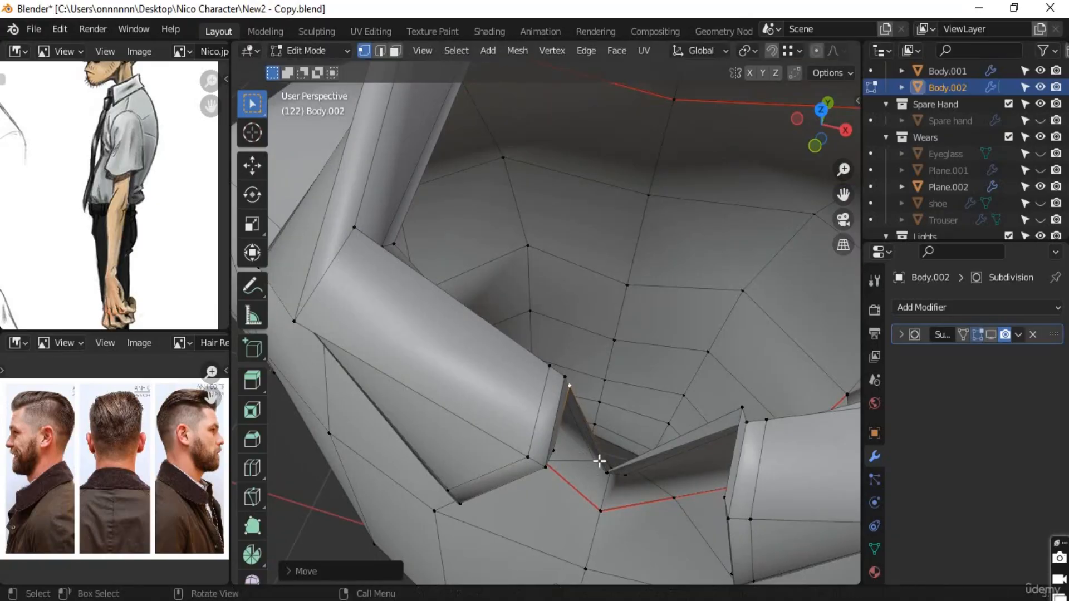
middle_click_drag(597, 460, 572, 457)
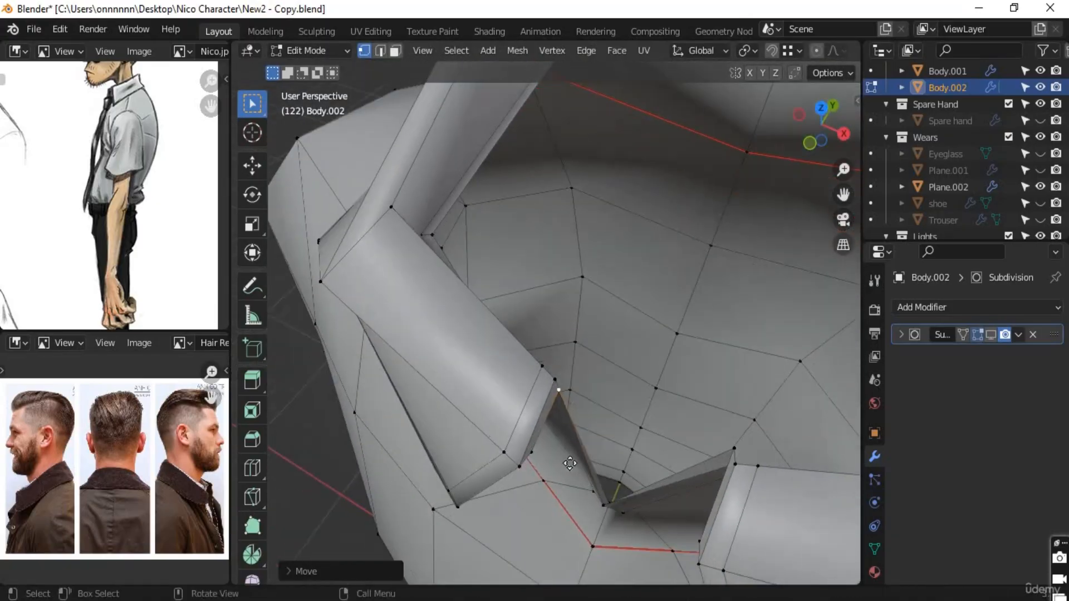
key("g")
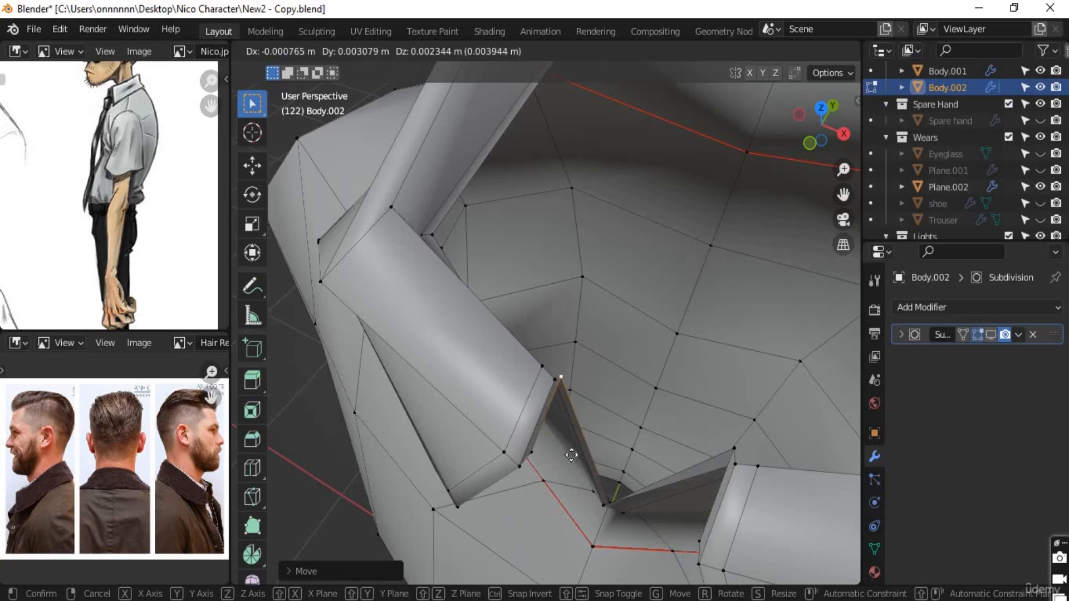
left_click(570, 456)
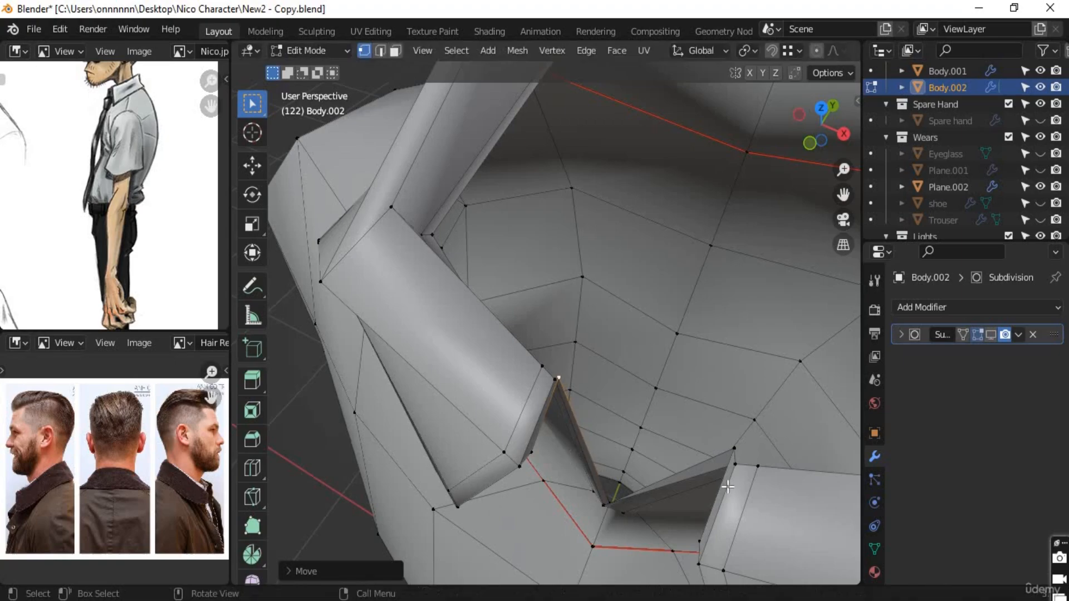
Step: Show the Subdivision modifier in the viewport and try moving the collar corner vertex downward
middle_click_drag(573, 445, 768, 382)
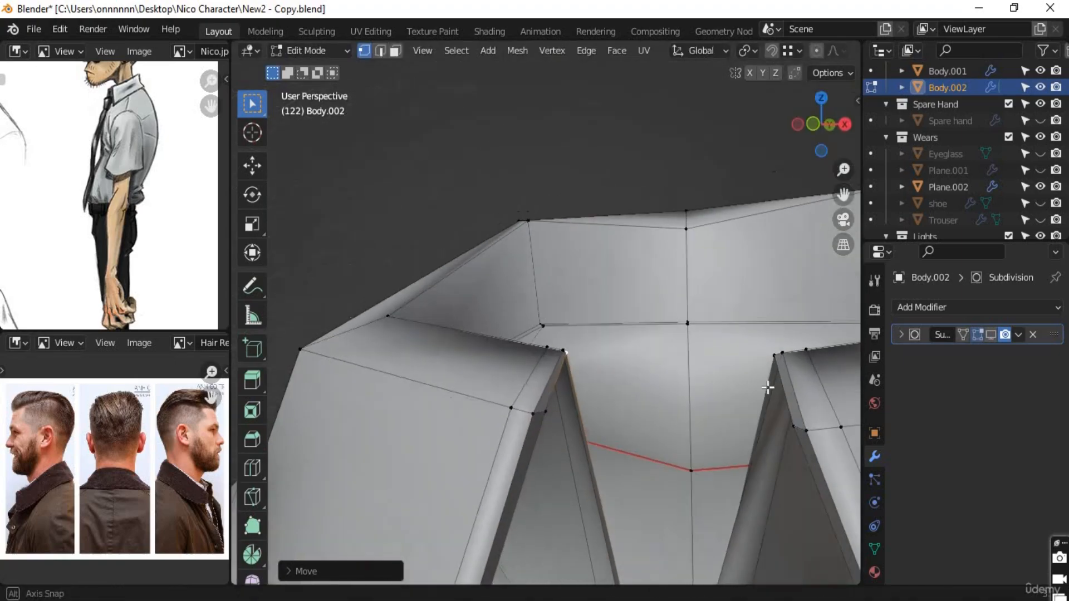
left_click(991, 336)
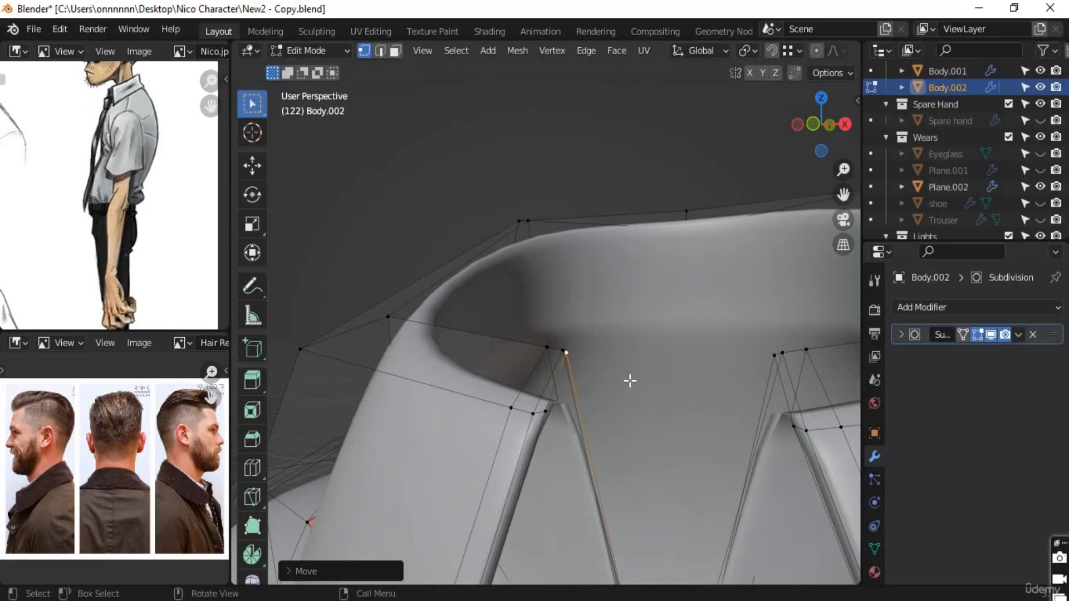
key("g")
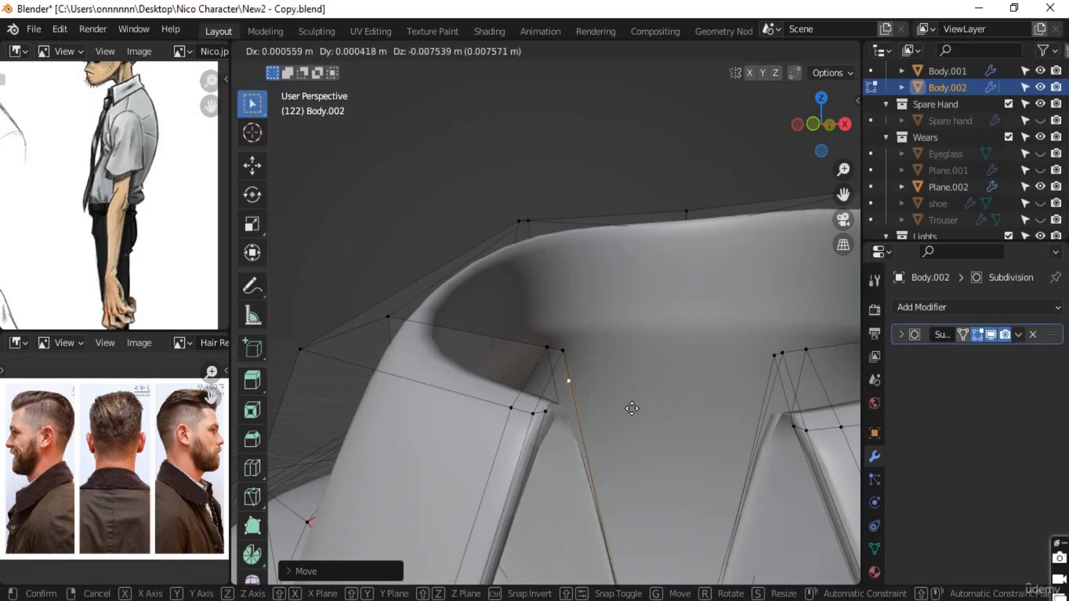
right_click(633, 411)
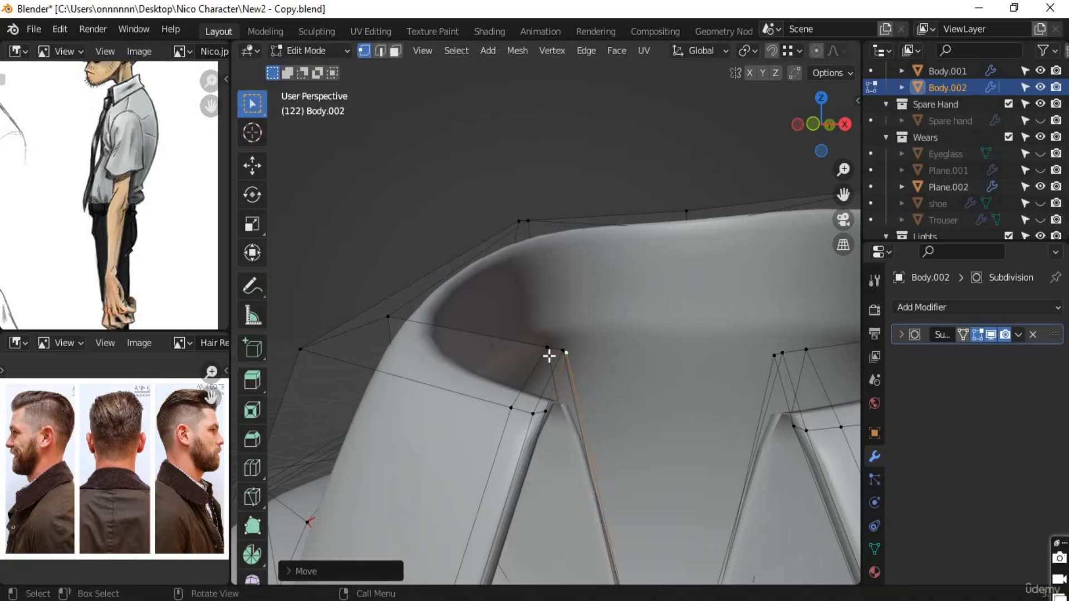
Step: Try merging the two adjacent collar corner vertices at their center, and hide the Subdivision modifier in the viewport
left_click(565, 348)
key("m")
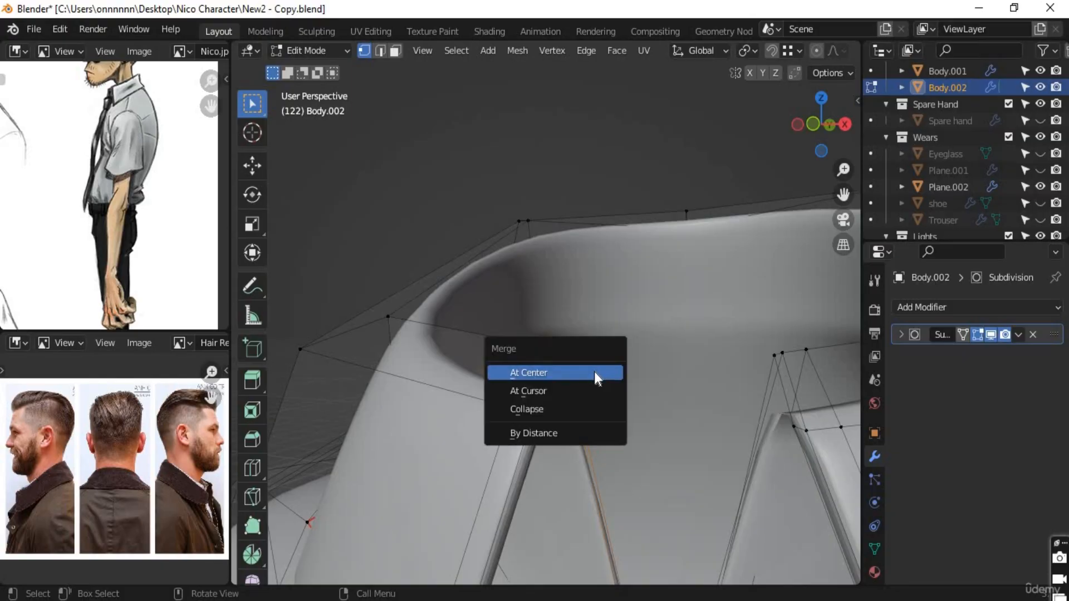
left_click(593, 373)
middle_click_drag(568, 475, 536, 471)
key("g")
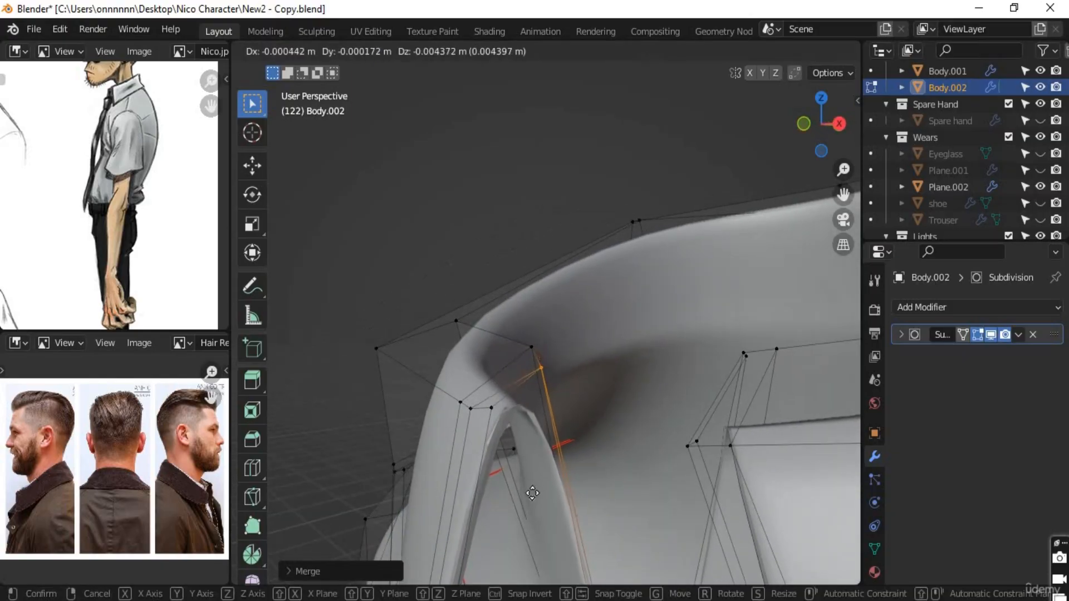
right_click(533, 494)
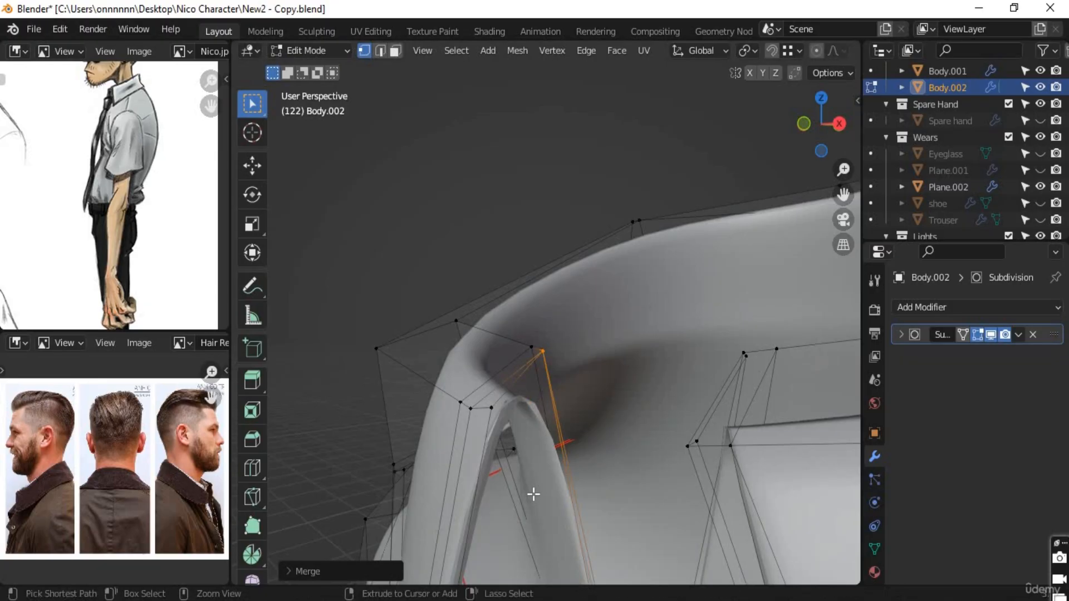
key("ctrl+z")
left_click(991, 335)
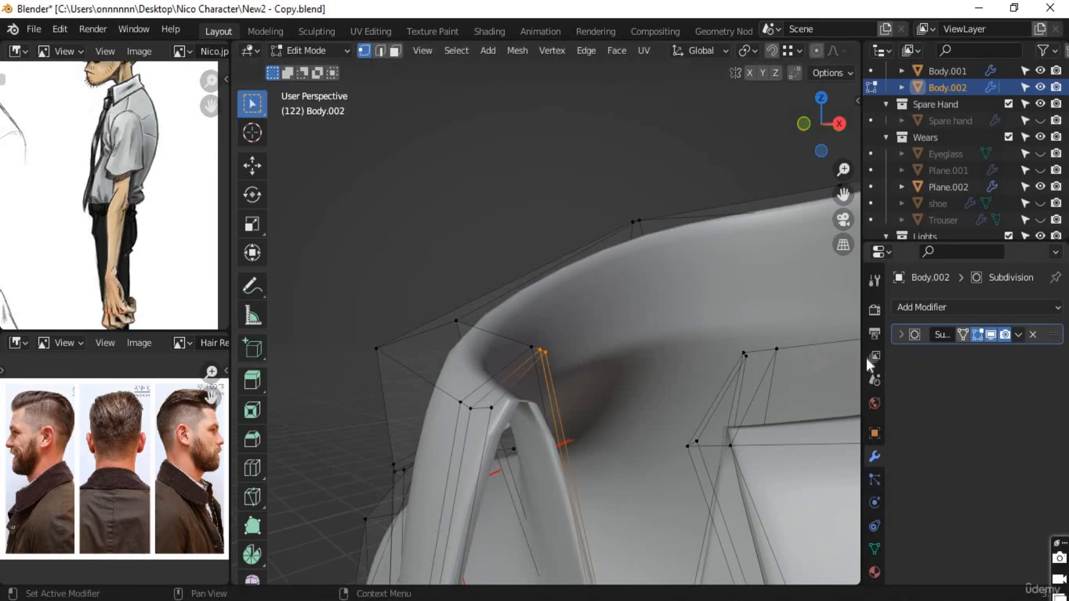
Step: Move the collar's inner corner vertex slightly away from the adjacent corner vertex
middle_click_drag(606, 416, 630, 493)
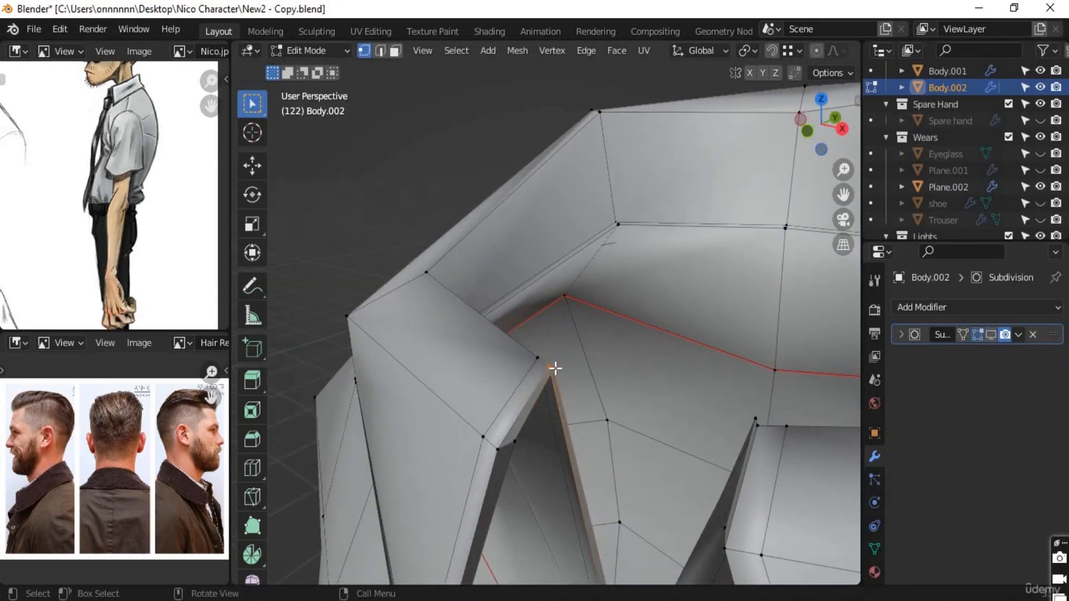
middle_click_drag(564, 458, 565, 501)
key("g")
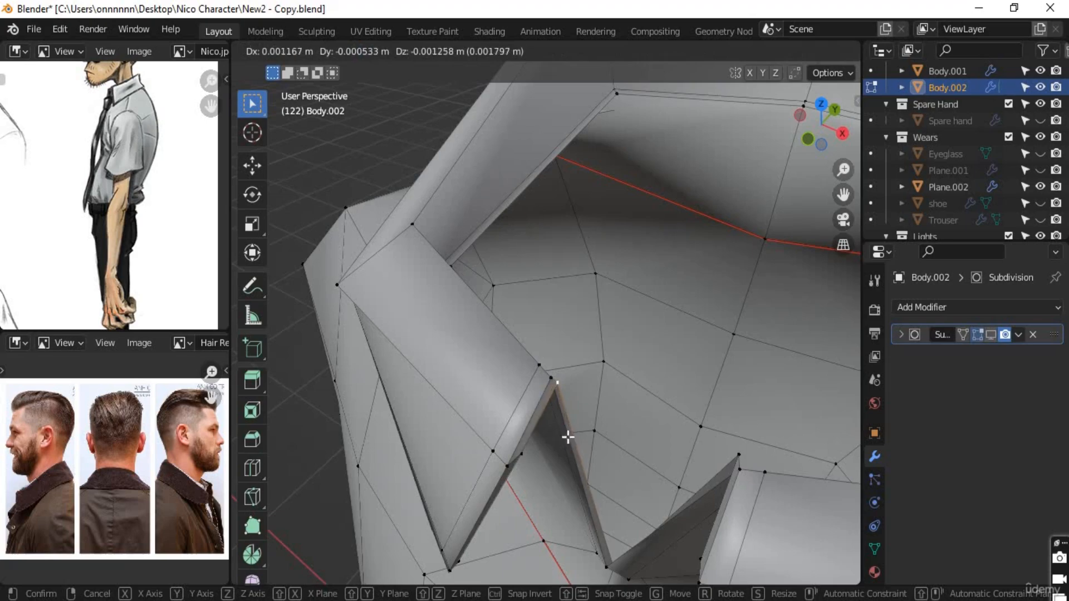
right_click(568, 438)
middle_click_drag(589, 433, 596, 395)
key("g")
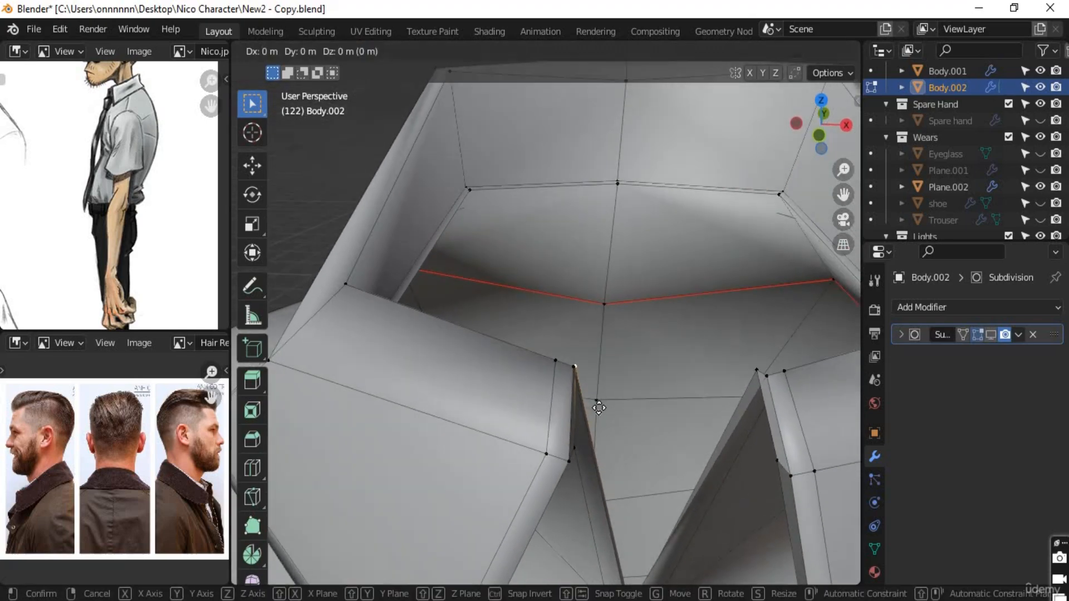
left_click(602, 415)
Step: Show the Subdivision modifier in the viewport and move the collar corner vertex about 0.009 m toward the outer side of the collar
middle_click_drag(601, 432, 892, 434)
left_click(990, 336)
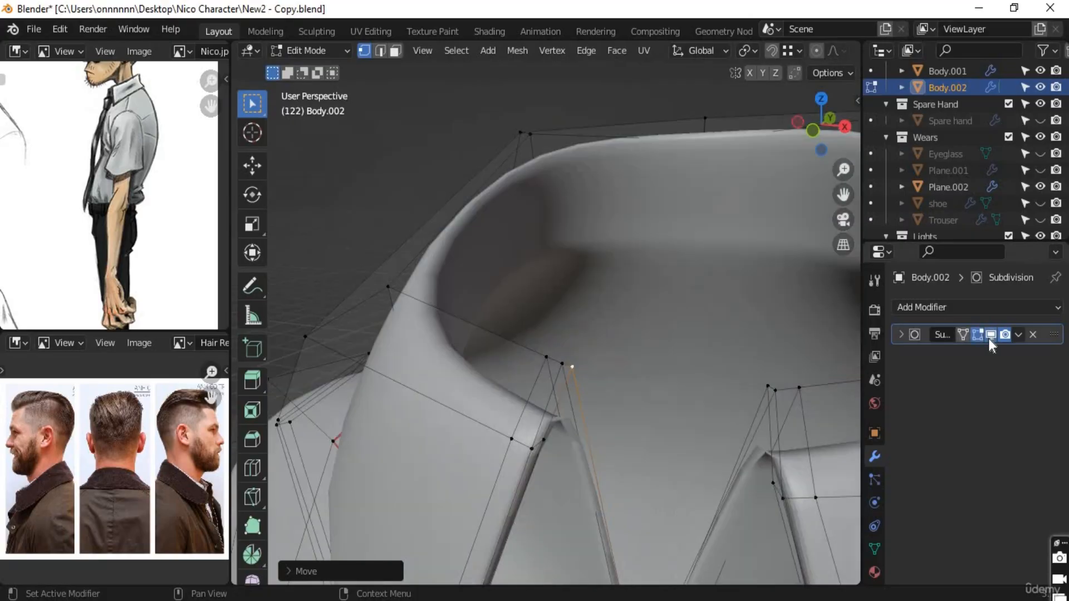
key("g")
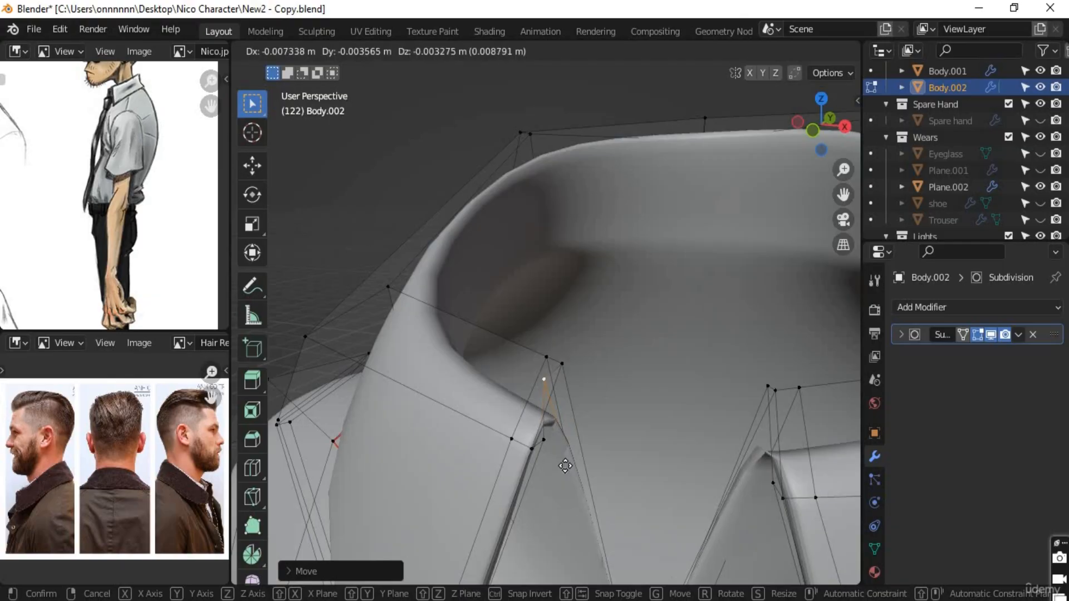
left_click(565, 465)
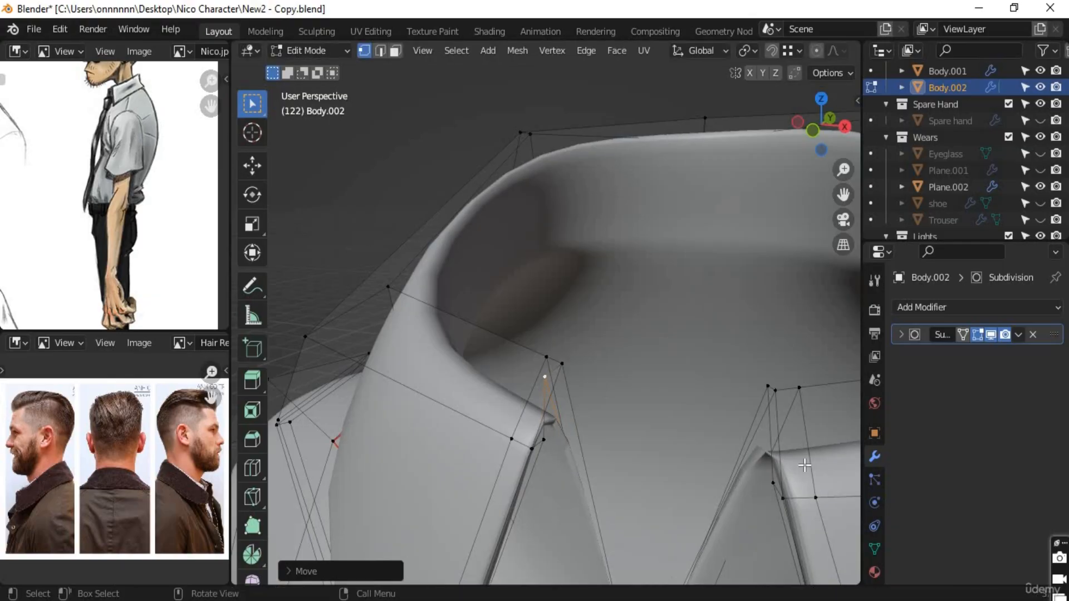
Step: Move the opposite collar flap's corner vertex about 0.009 m outward and downward, and hide the Subdivision modifier in the viewport
middle_click_drag(804, 465, 694, 411)
left_click(733, 355)
key("g")
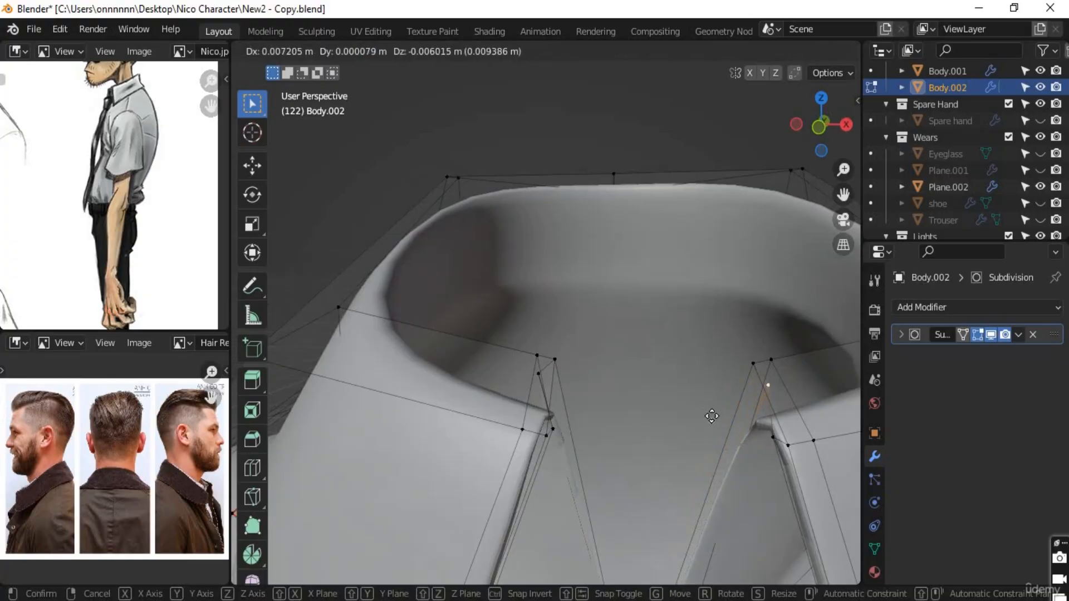
left_click(711, 411)
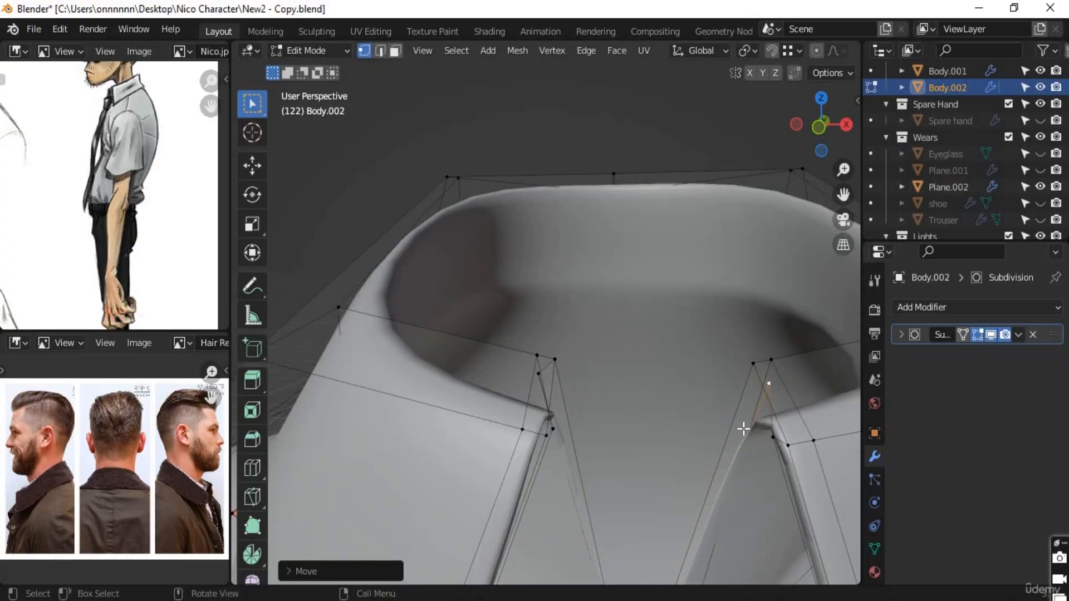
middle_click_drag(750, 494, 683, 431)
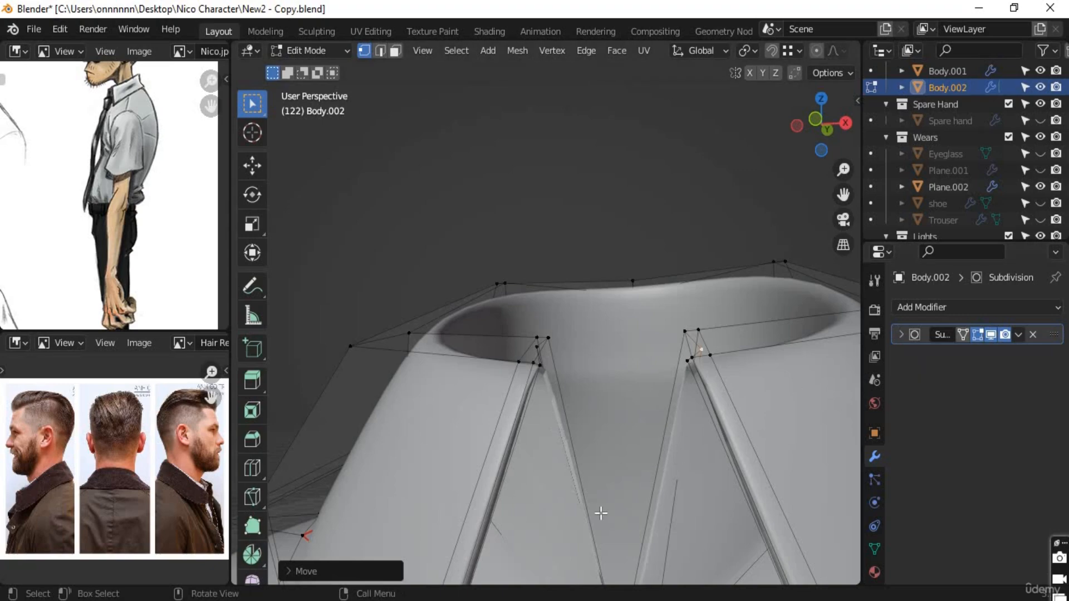
middle_click_drag(602, 513, 573, 518)
left_click(995, 335)
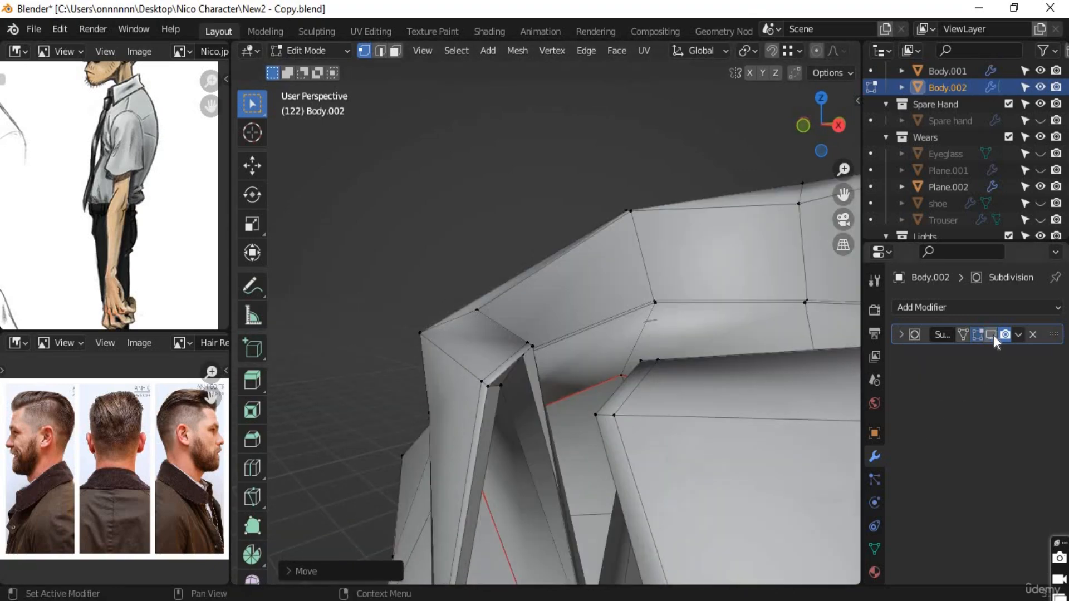
Step: Mark a seam along the edge loop around the collar's upper fold and down both sides of the V-shaped front opening
middle_click_drag(616, 389, 562, 475)
scroll(560, 440, "down", 4)
middle_click_drag(586, 388, 474, 124)
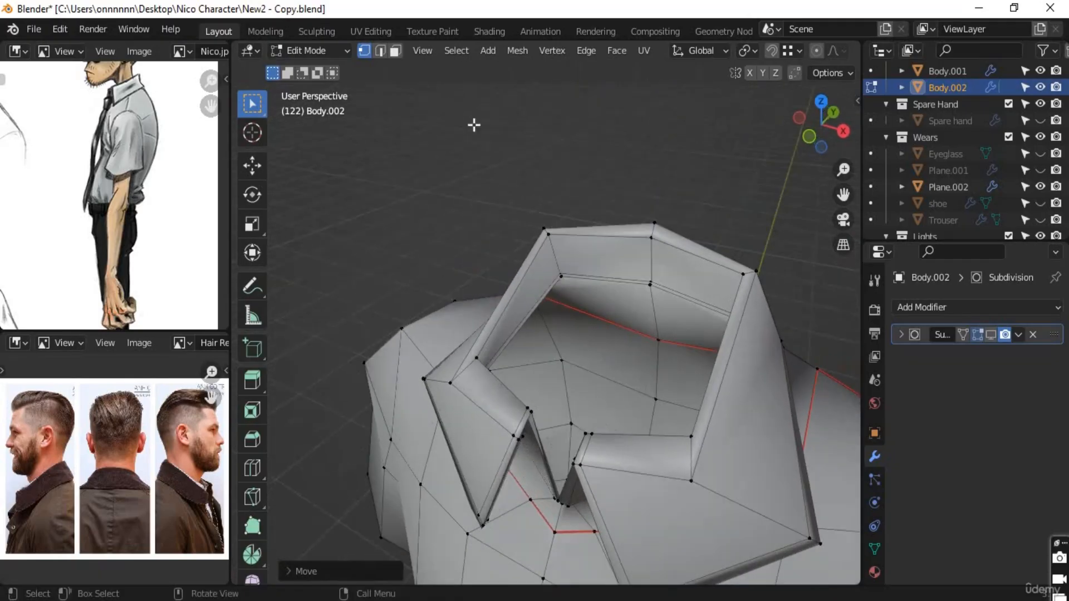
left_click(380, 51)
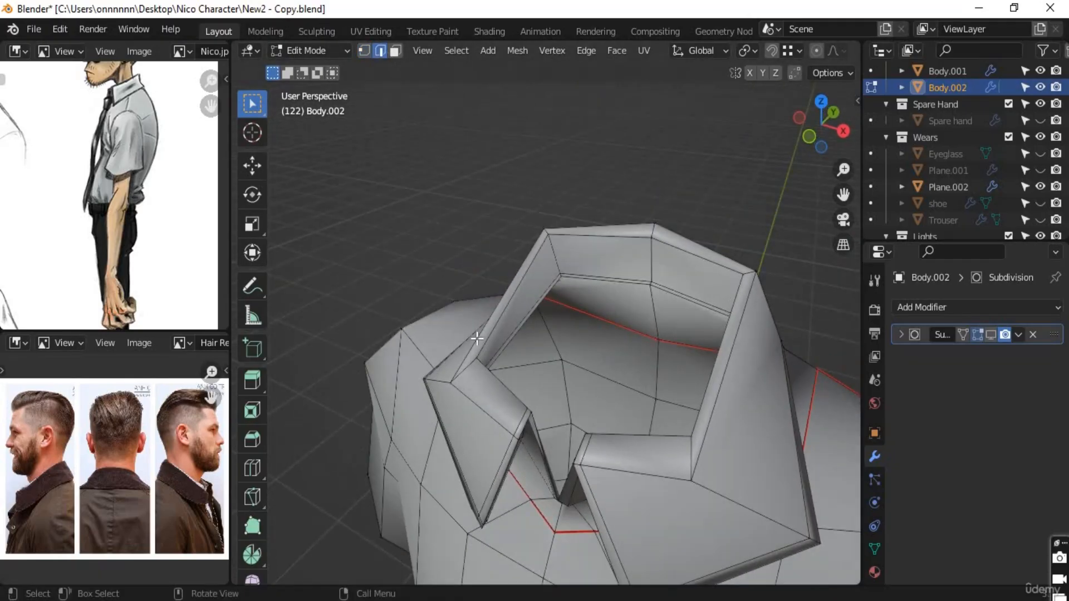
middle_click_drag(445, 317, 479, 350)
left_click(512, 363, "alt")
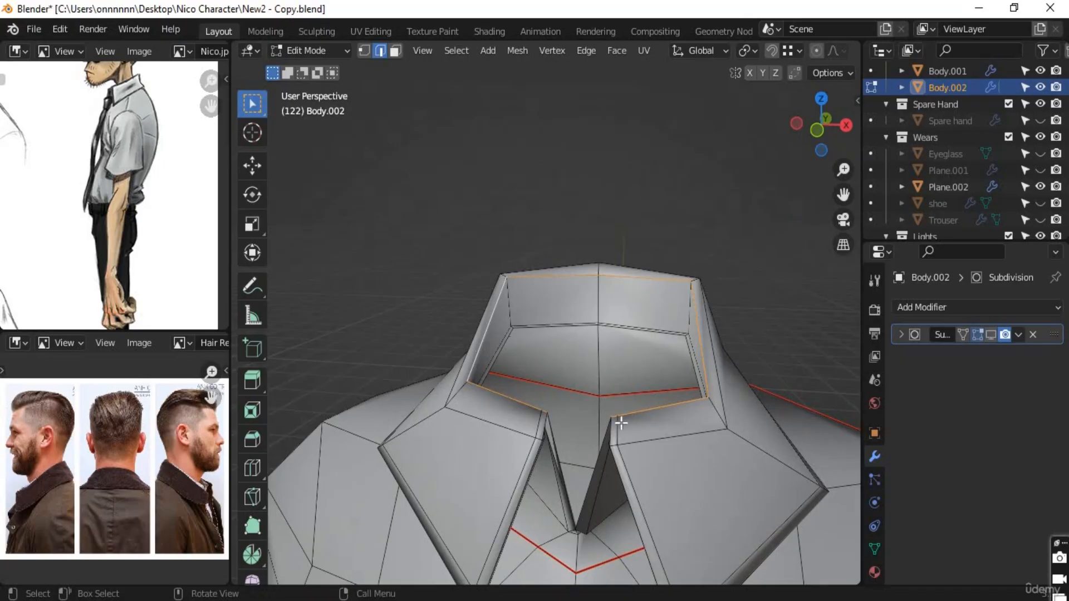
middle_click_drag(544, 415, 571, 374)
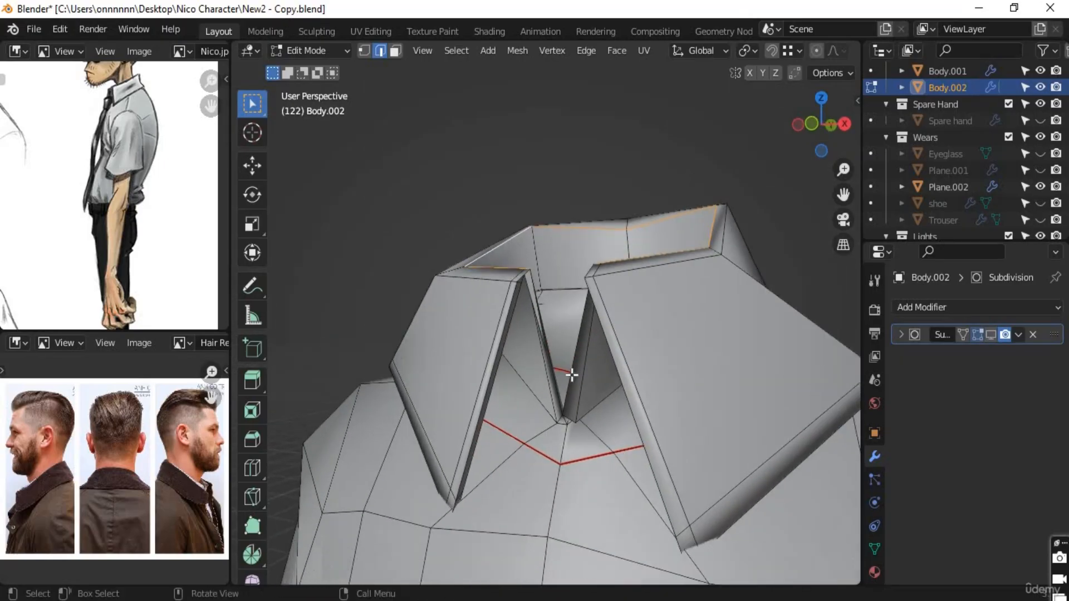
scroll(572, 376, "up", 3)
middle_click_drag(570, 424, 663, 382)
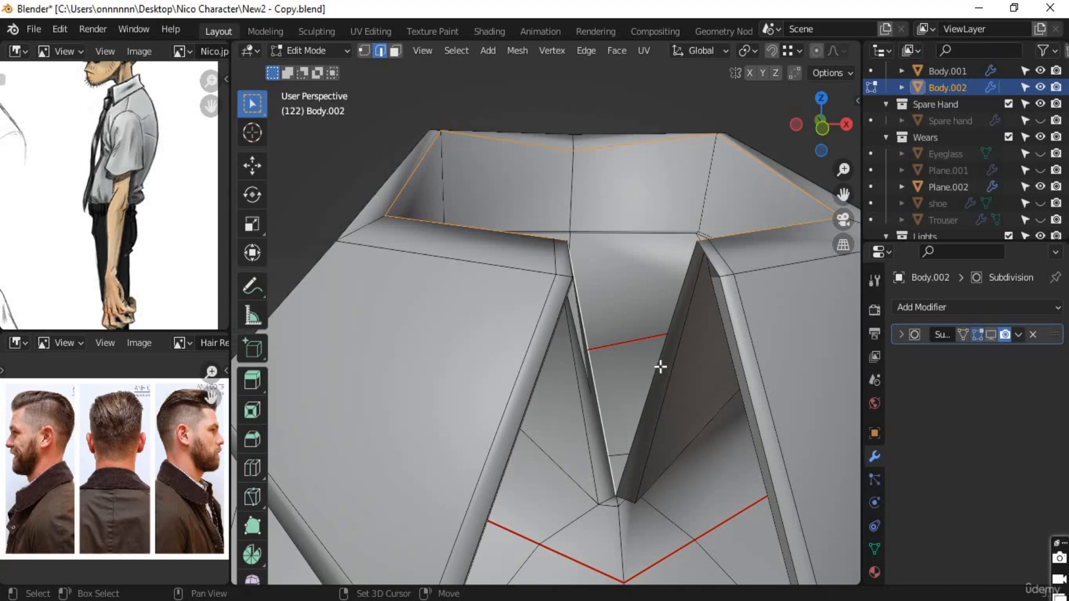
left_click(661, 366, "alt+shift")
middle_click_drag(658, 406, 588, 383)
scroll(589, 383, "up", 2)
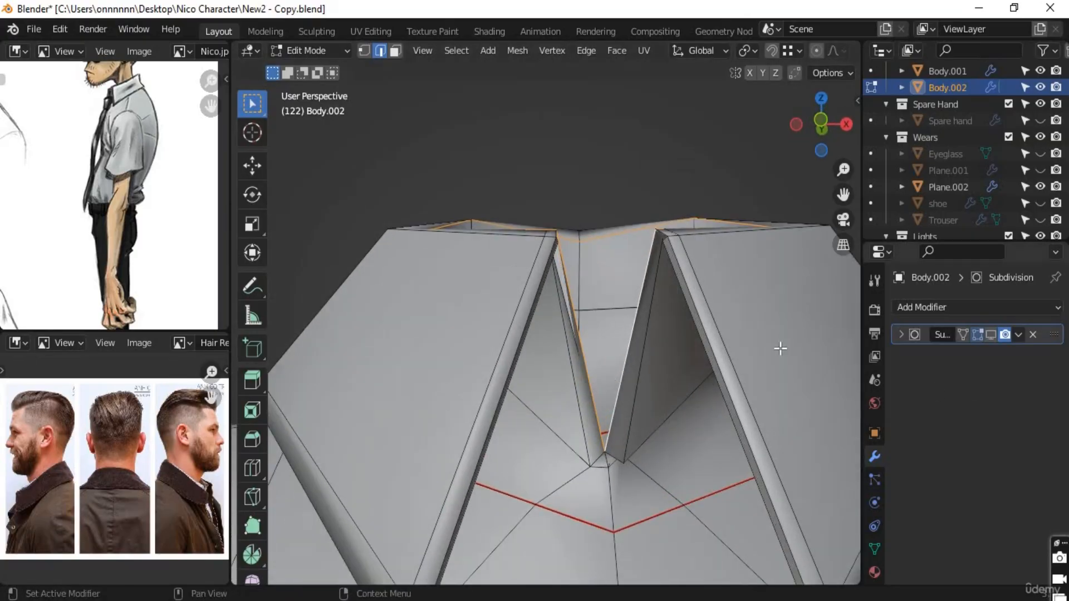
key("m")
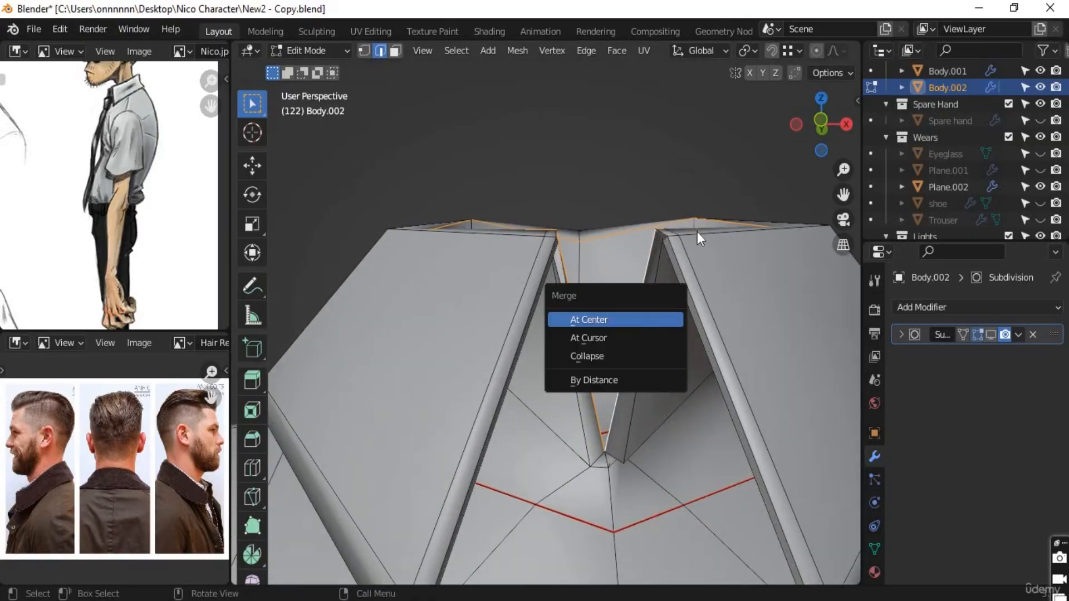
key("Escape")
key("u")
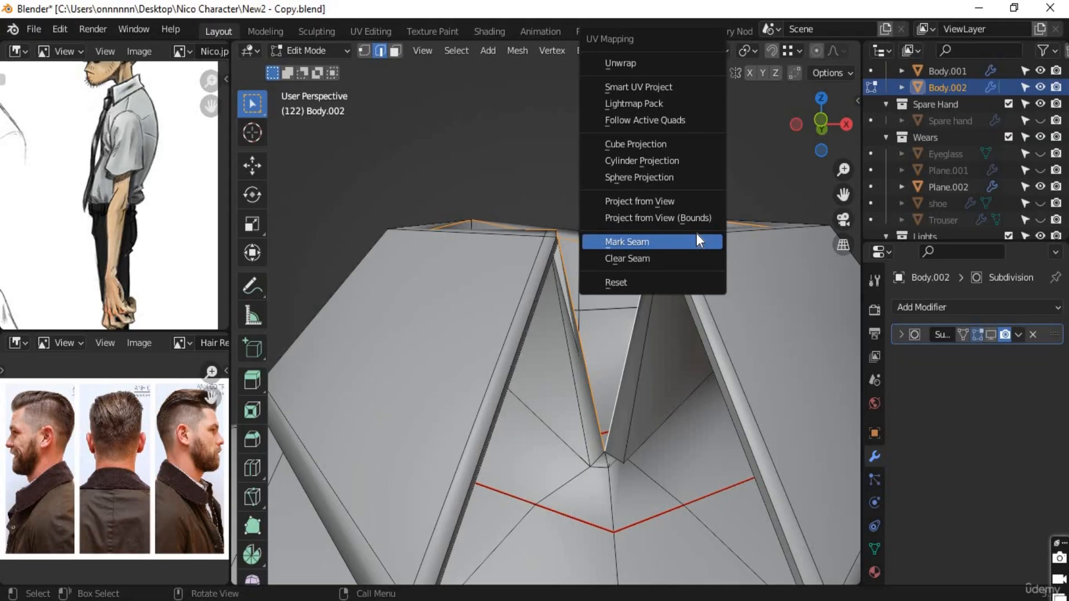
left_click(652, 243)
Step: Mark seams along the inner front edges of both collar flaps
scroll(641, 414, "down", 4)
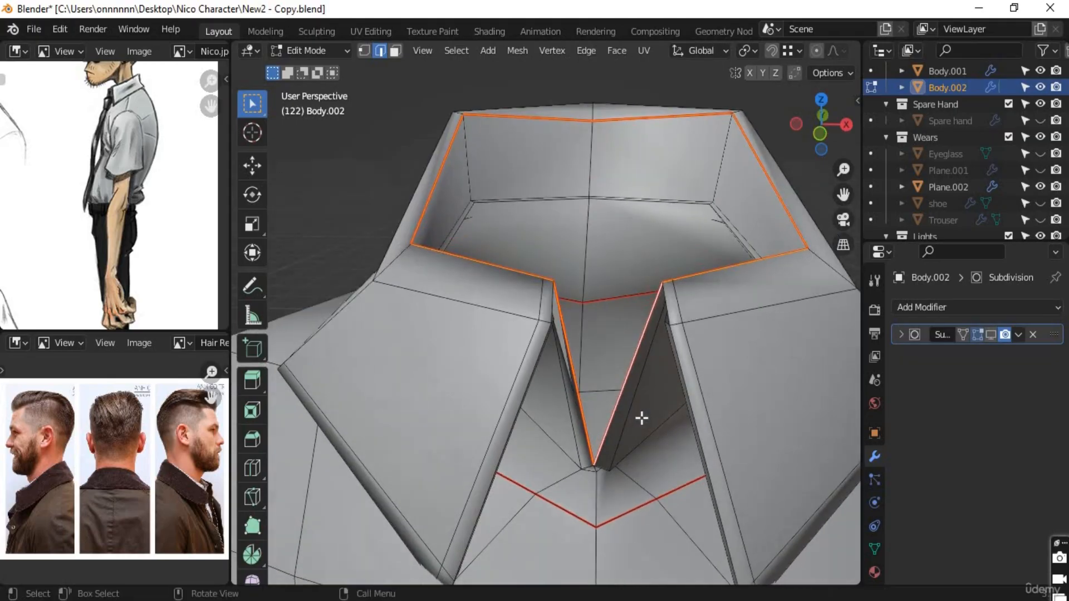
middle_click_drag(640, 420, 498, 362)
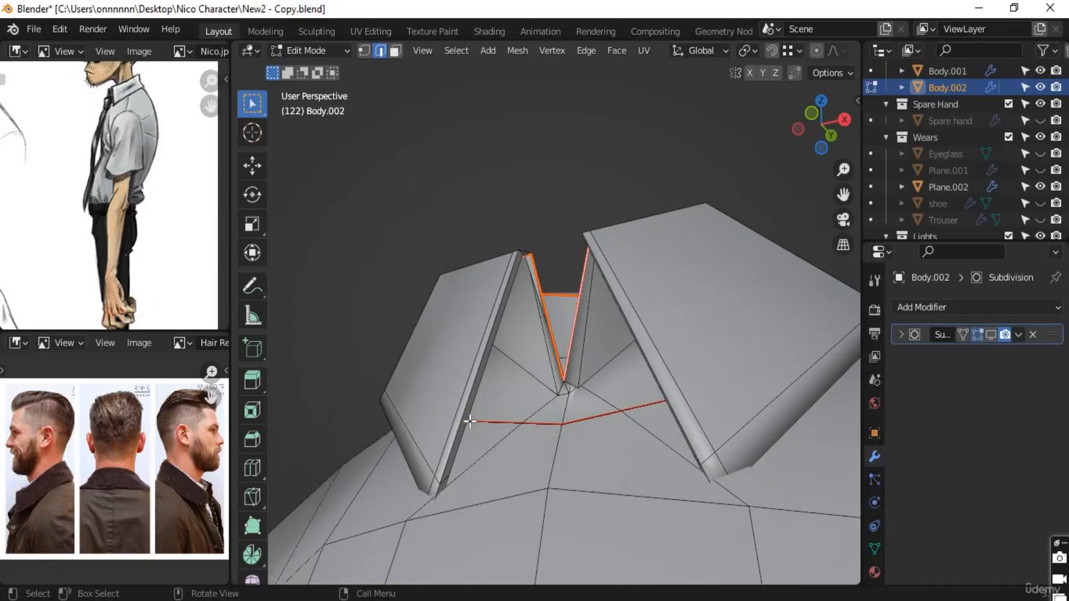
middle_click_drag(469, 422, 468, 408)
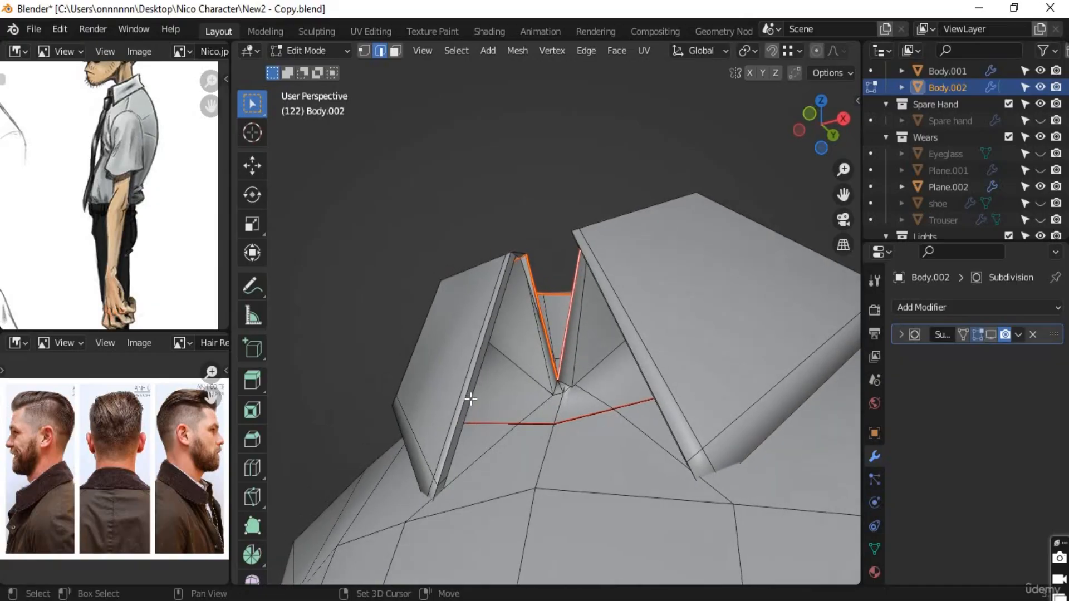
middle_click_drag(650, 418, 699, 425)
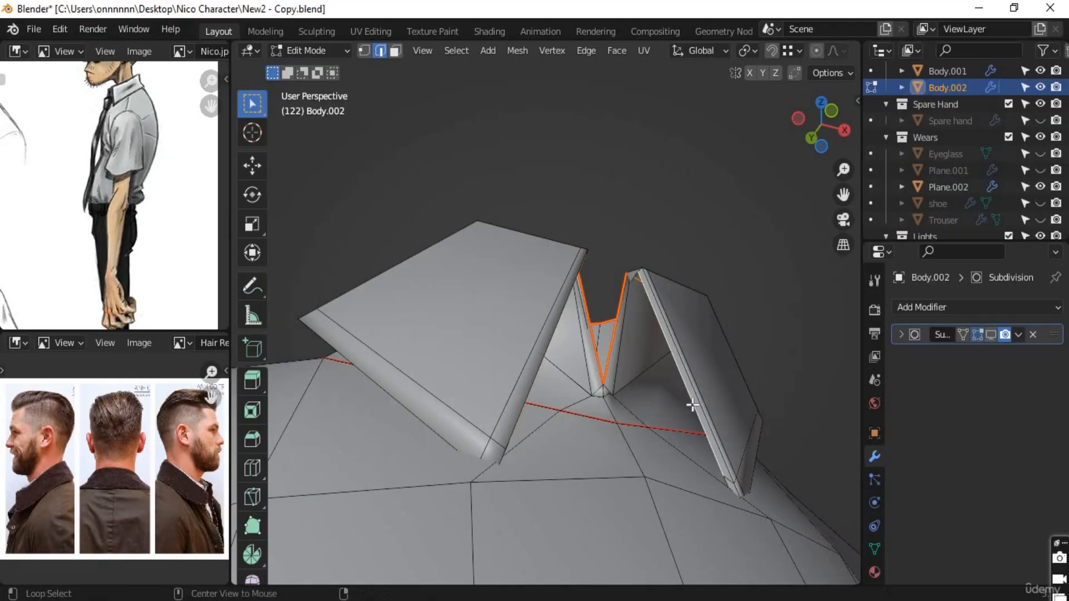
left_click(693, 406, "alt")
middle_click_drag(629, 398, 478, 358)
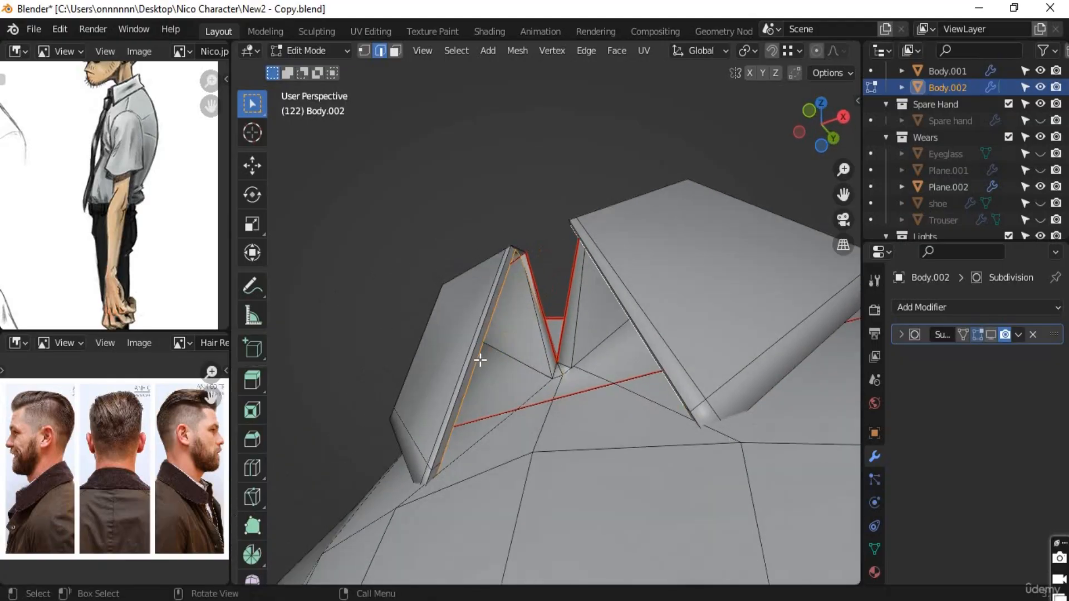
left_click(478, 354, "alt+shift")
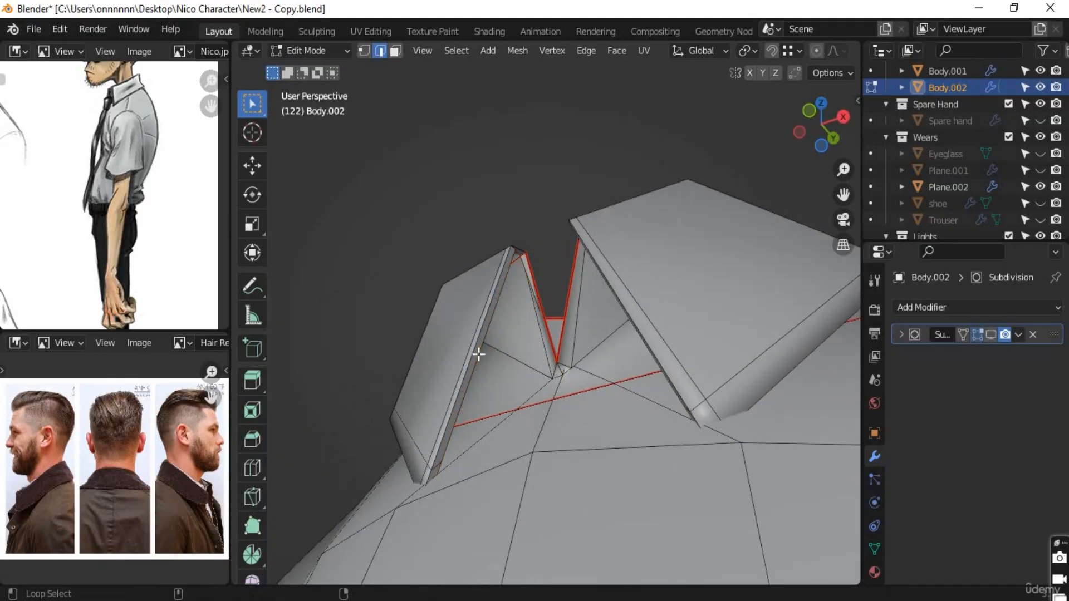
middle_click_drag(607, 406, 611, 372)
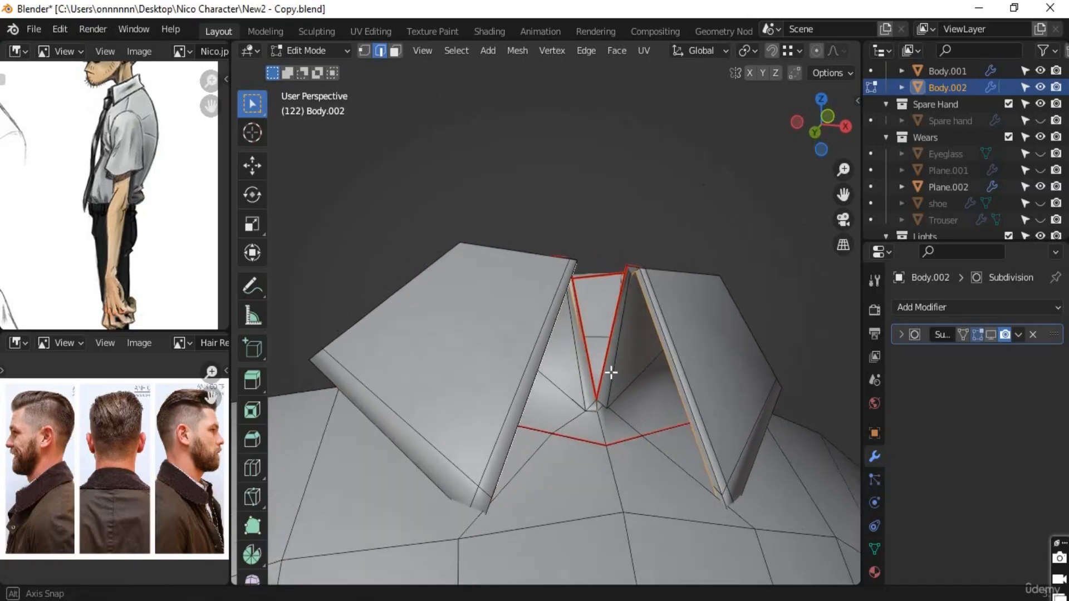
key("m")
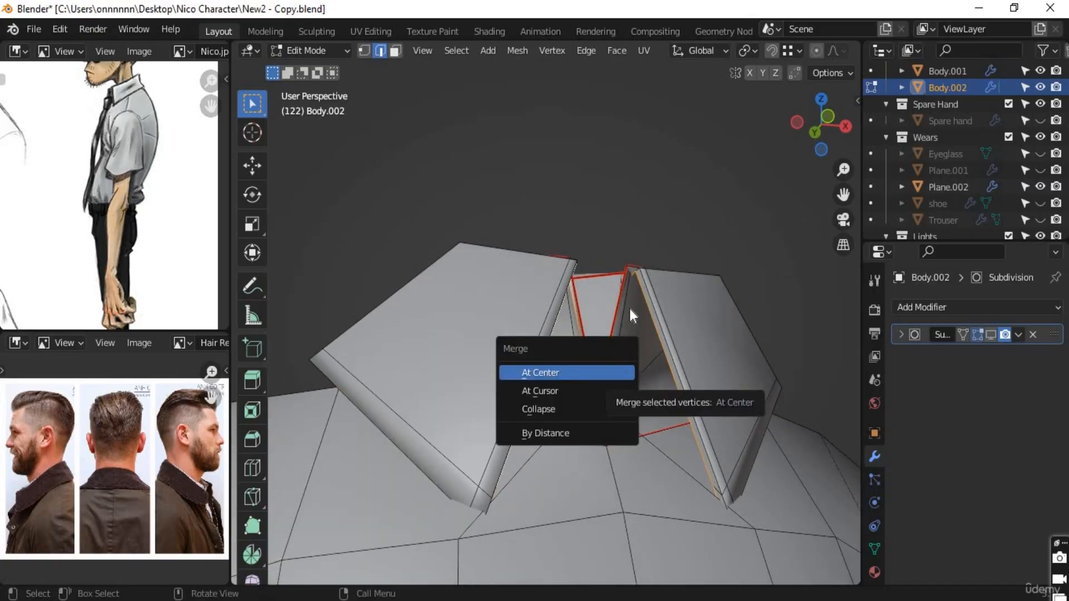
key("Return")
key("u")
left_click(652, 313)
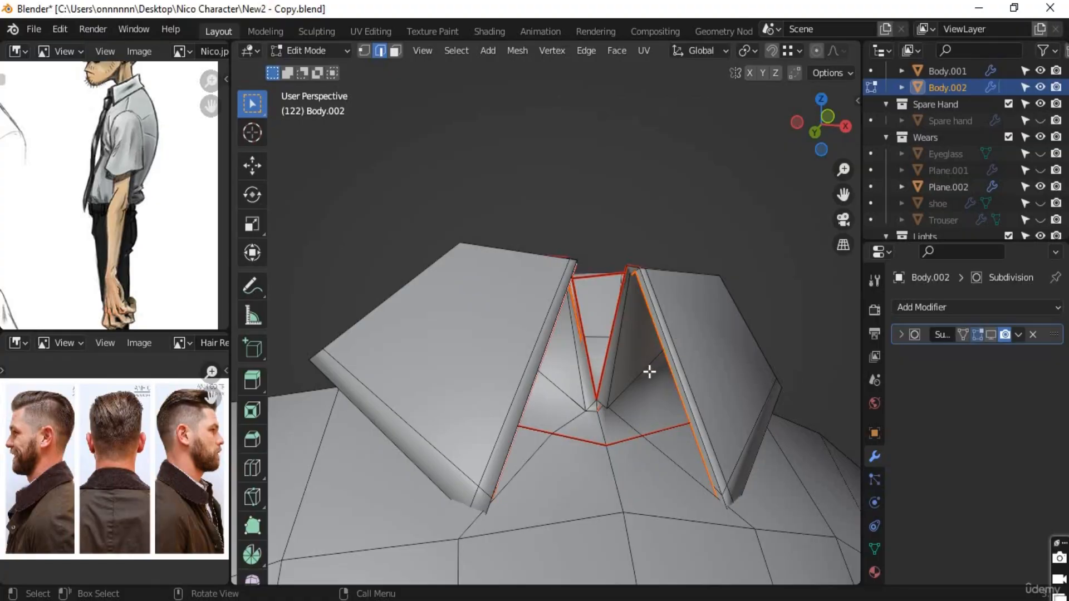
Step: Examine the seams around the collar, its front opening and both flaps from several angles
middle_click_drag(650, 370, 478, 397)
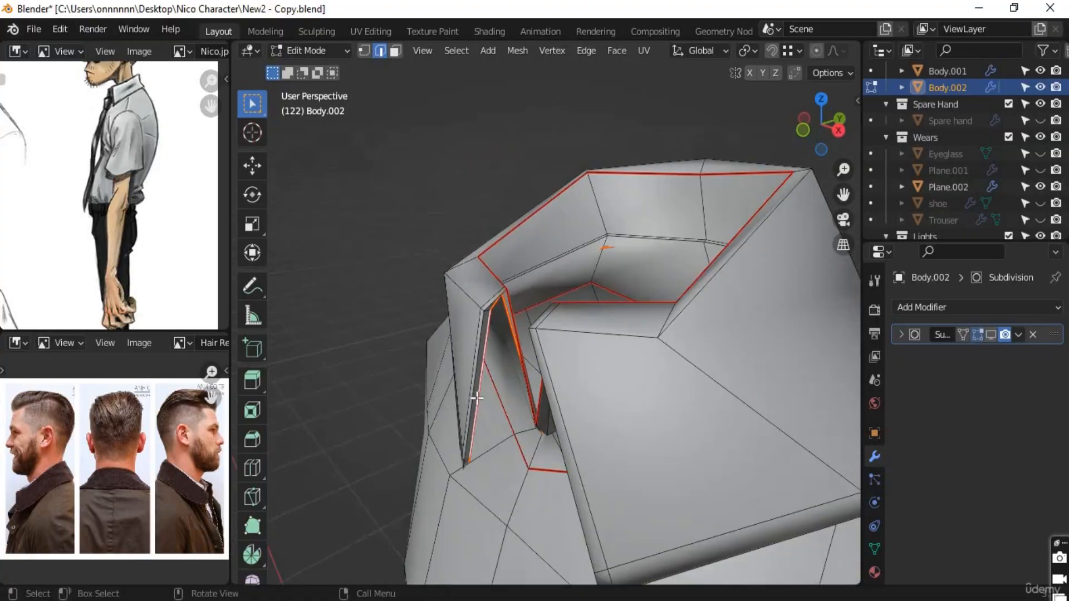
middle_click_drag(483, 337, 510, 326)
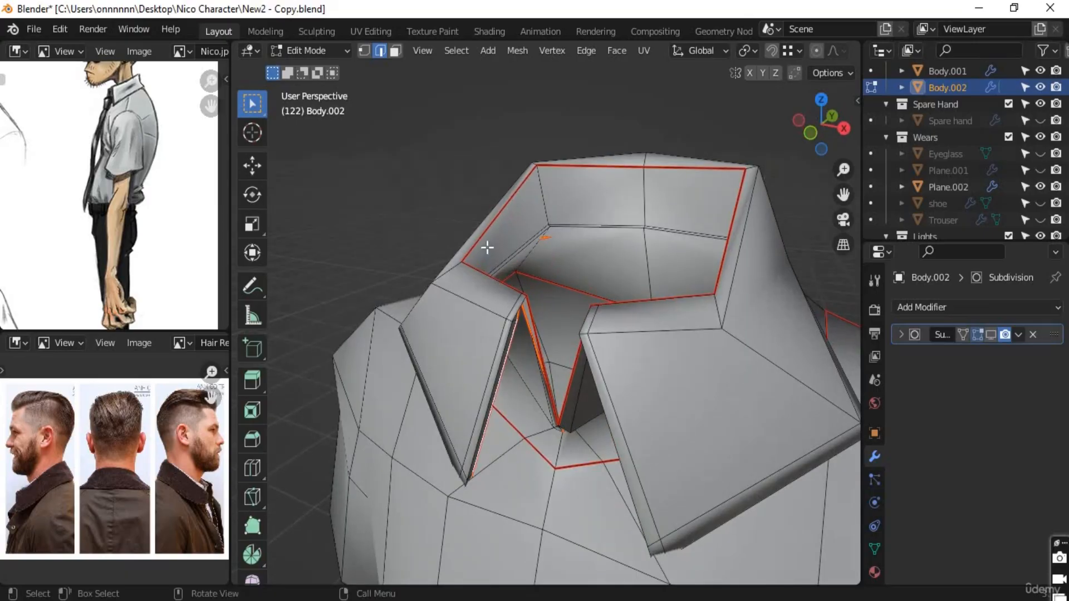
middle_click_drag(715, 174, 537, 349)
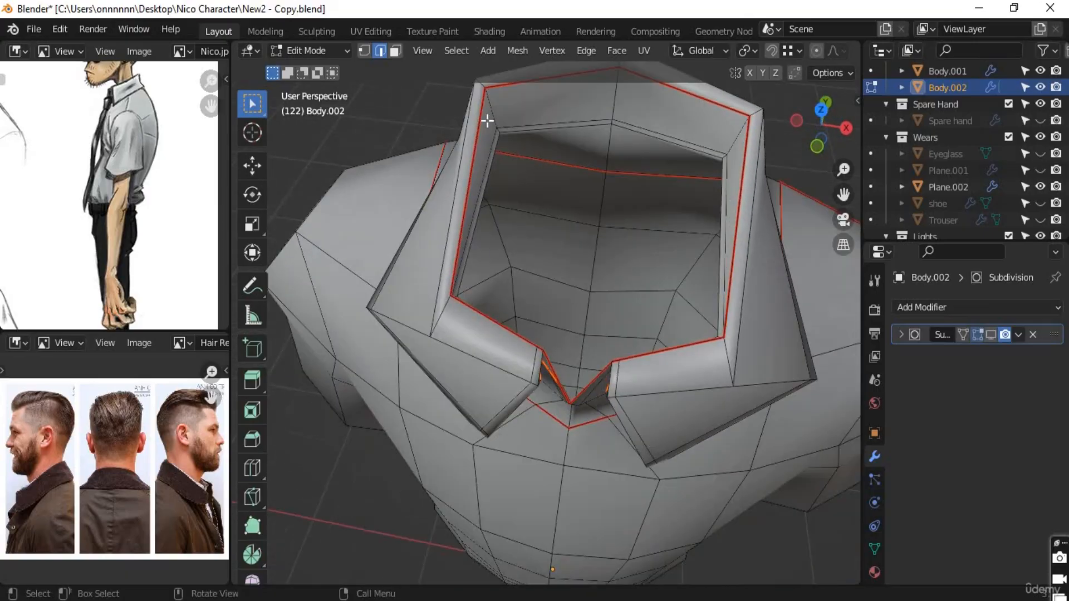
middle_click_drag(765, 230, 657, 326)
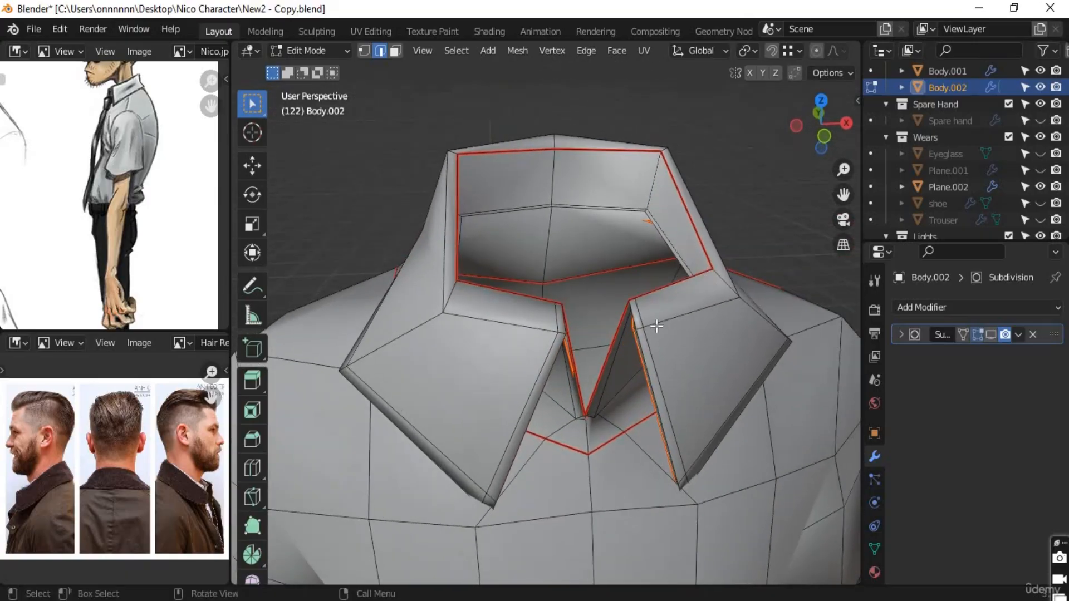
middle_click_drag(692, 392, 498, 322)
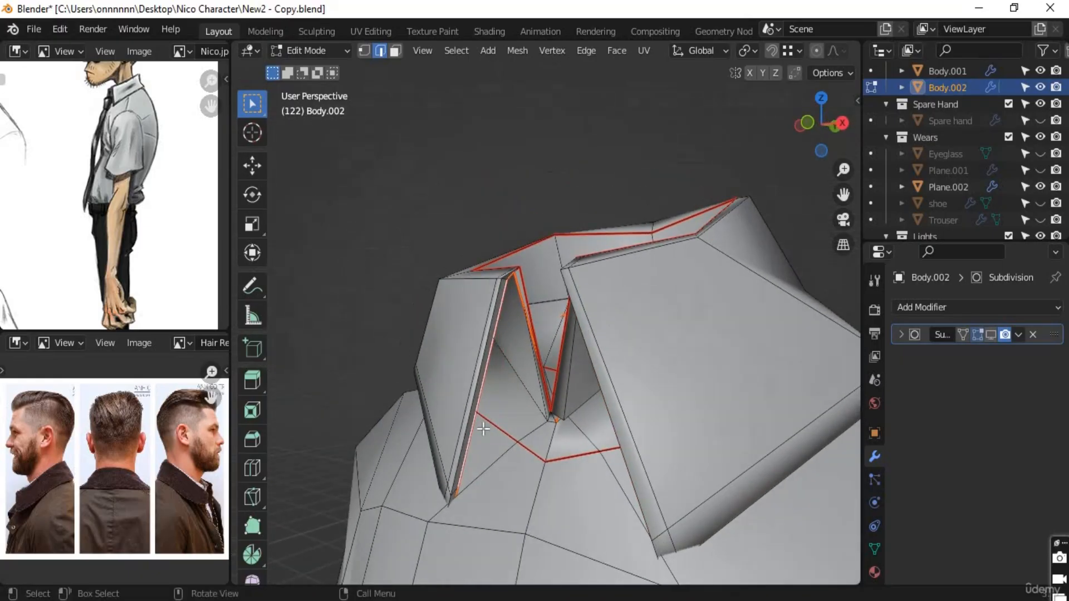
middle_click_drag(483, 428, 613, 441)
scroll(626, 466, "up", 2)
middle_click_drag(699, 482, 699, 460, "shift")
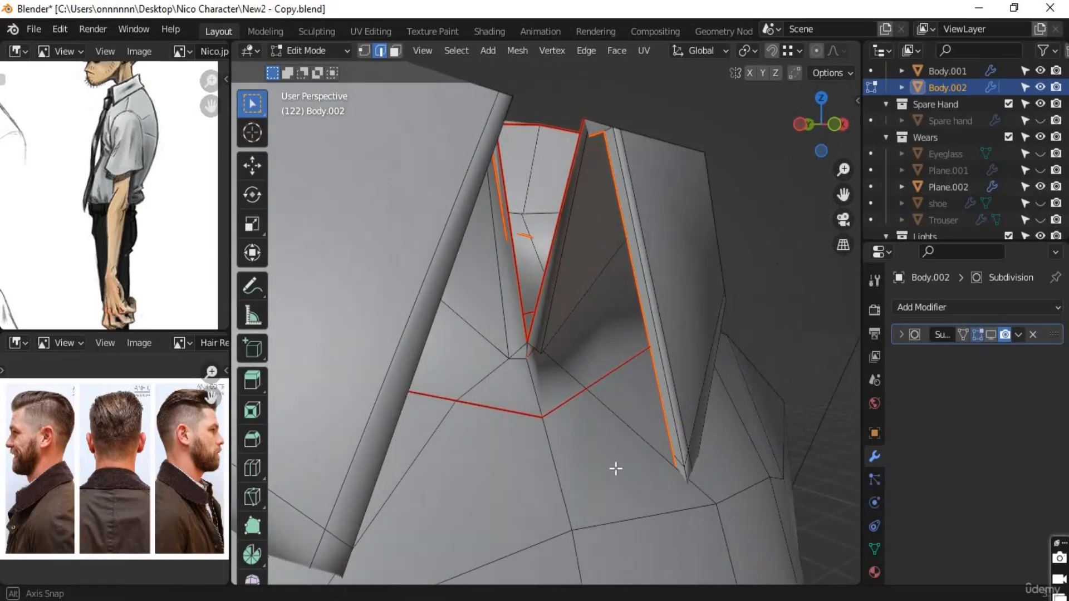
scroll(618, 462, "up", 2)
scroll(621, 457, "down", 5)
middle_click_drag(512, 363, 505, 394)
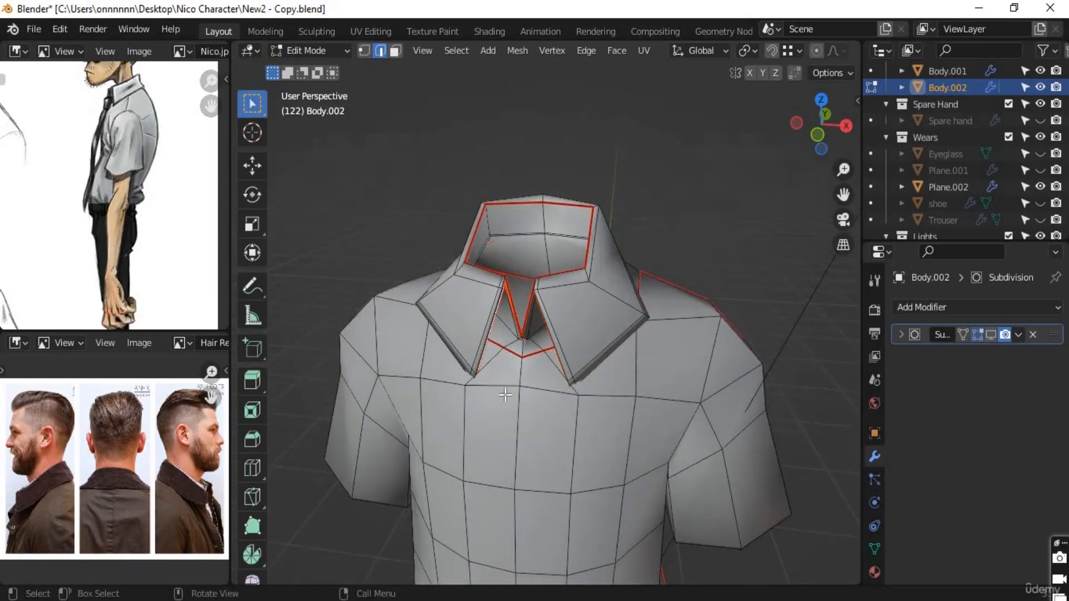
Step: Select the entire shirt mesh and change the area showing the character reference image into a UV Editor
scroll(505, 431, "down", 4)
middle_click_drag(504, 434, 588, 417)
middle_click_drag(544, 467, 547, 484)
key("a")
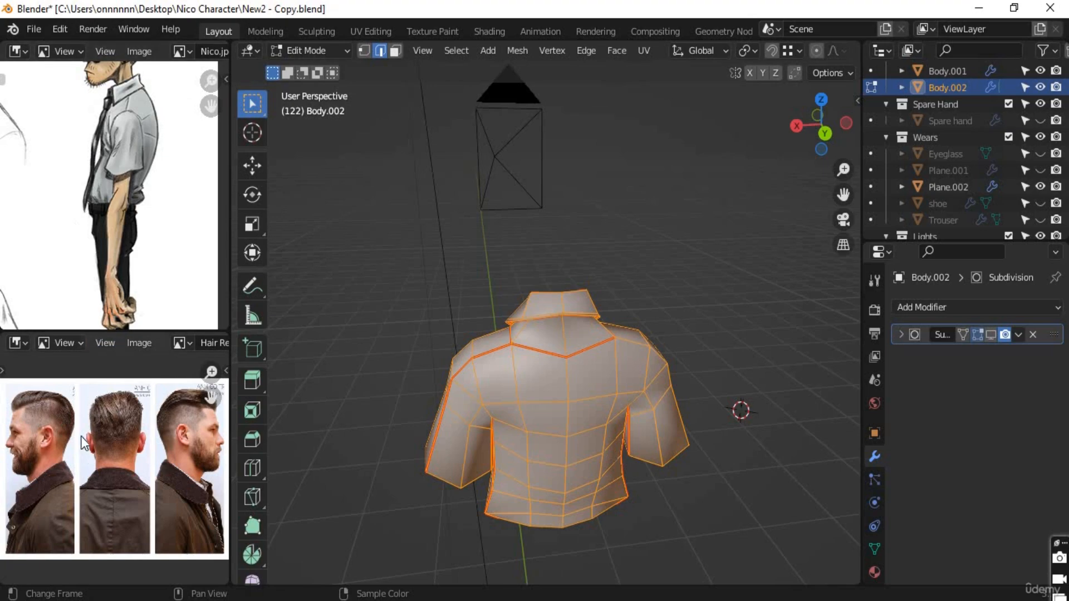
left_click(80, 50)
left_click(16, 51)
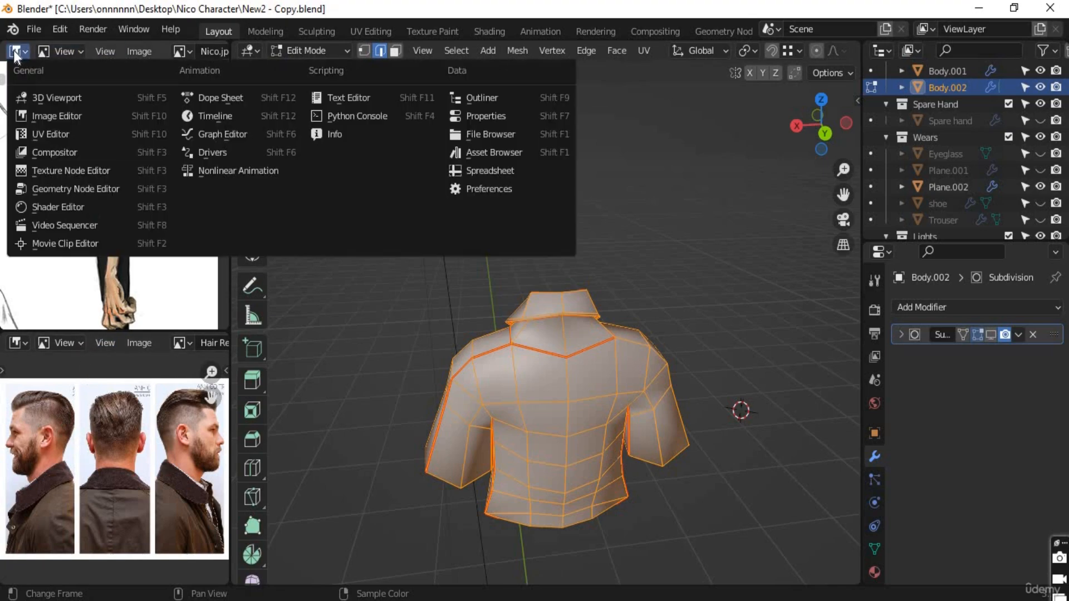
left_click(59, 134)
Step: Unwrap the whole shirt mesh along its marked seams and inspect the UV islands
middle_click_drag(79, 282, 48, 239)
scroll(143, 242, "up", 6)
scroll(72, 247, "down", 5)
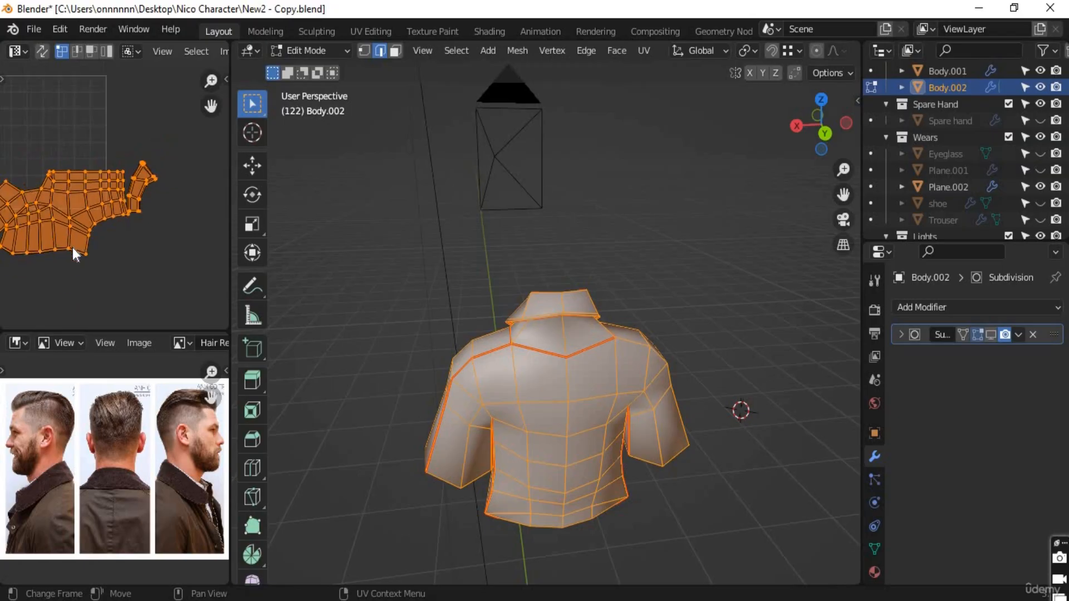
scroll(114, 244, "up", 2)
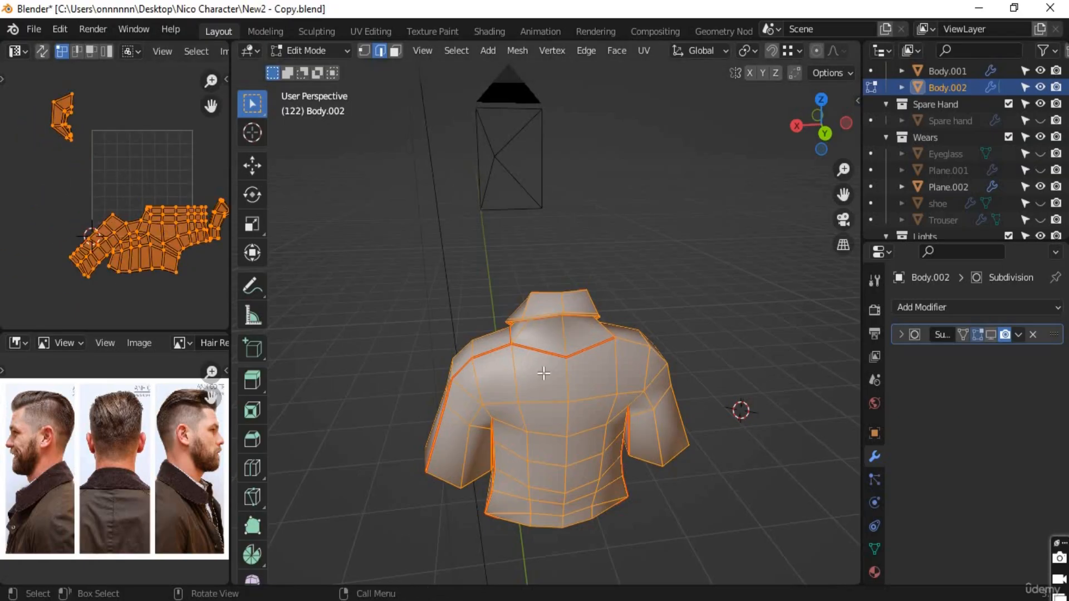
key("u")
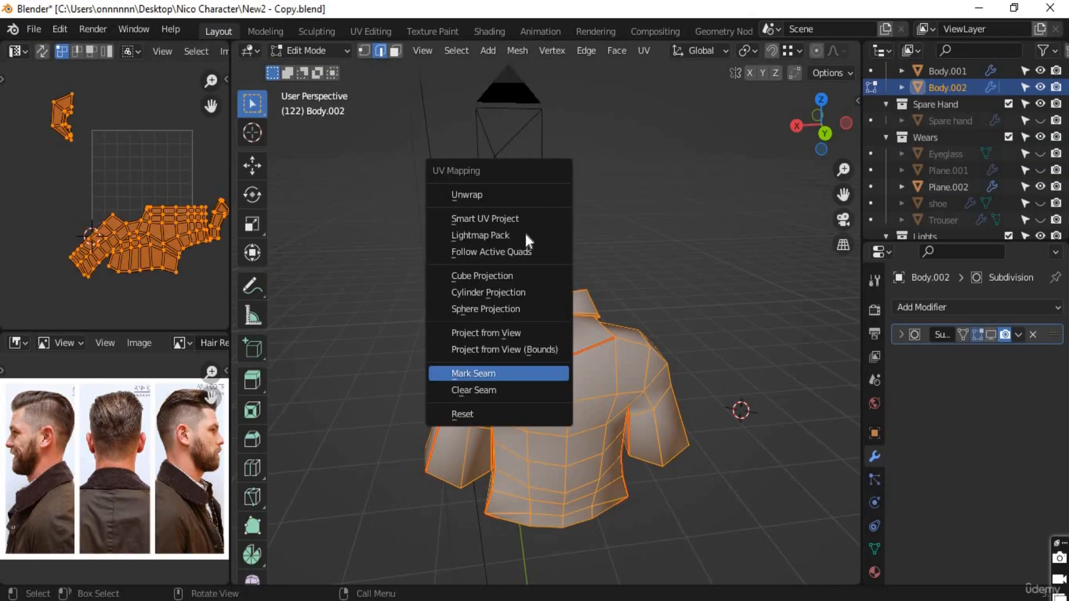
left_click(496, 198)
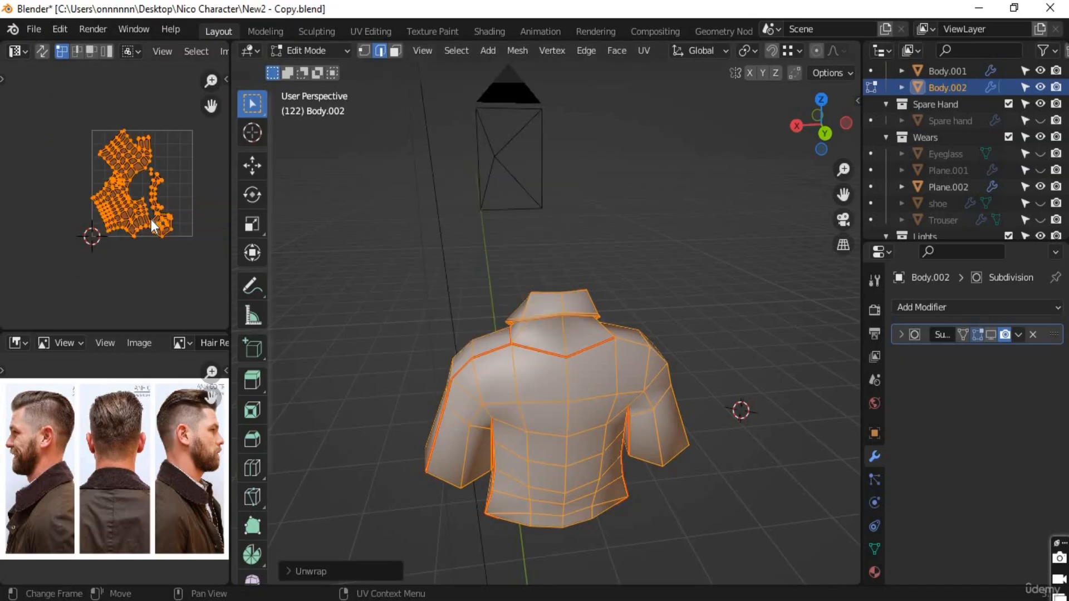
scroll(151, 219, "up", 5)
scroll(127, 252, "down", 3)
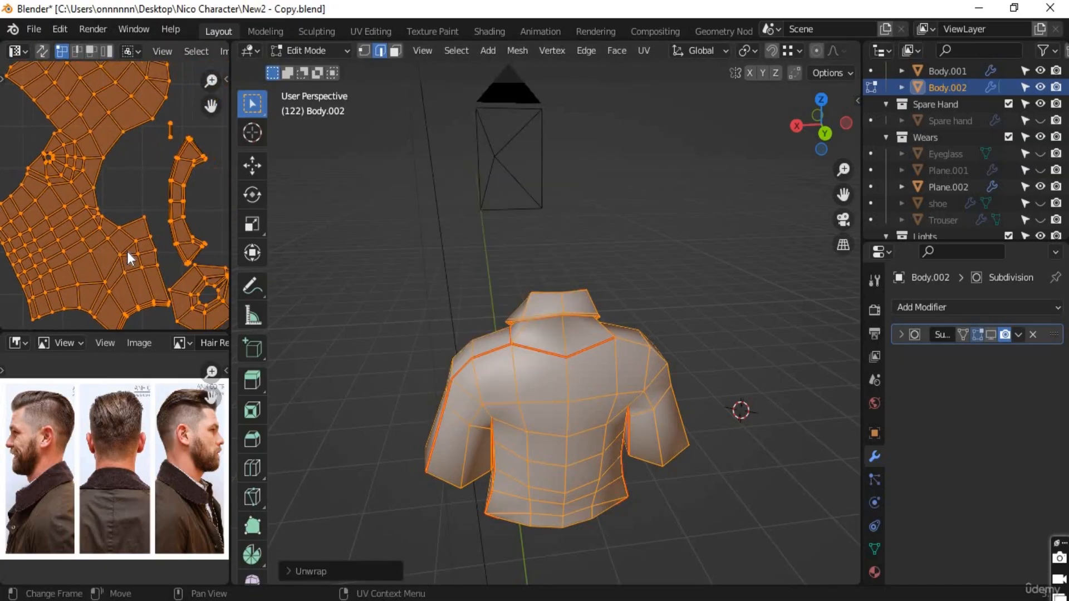
Step: Maximize the UV Editor and examine the shirt's unwrapped UV islands within the UV bounds
key("ctrl+space")
scroll(436, 384, "up", 3)
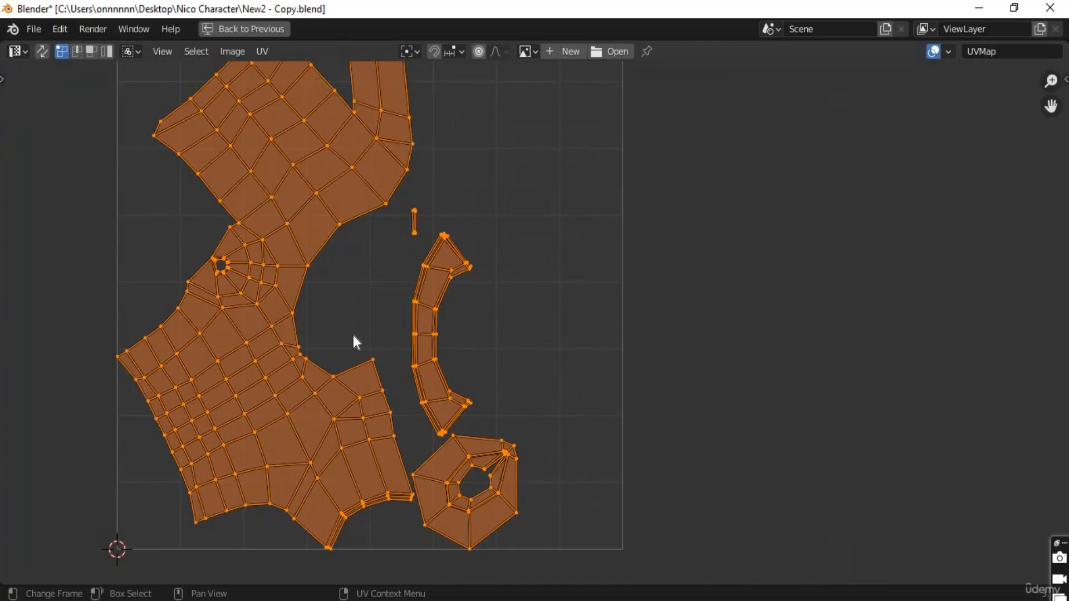
scroll(355, 333, "down", 3)
scroll(442, 359, "up", 2)
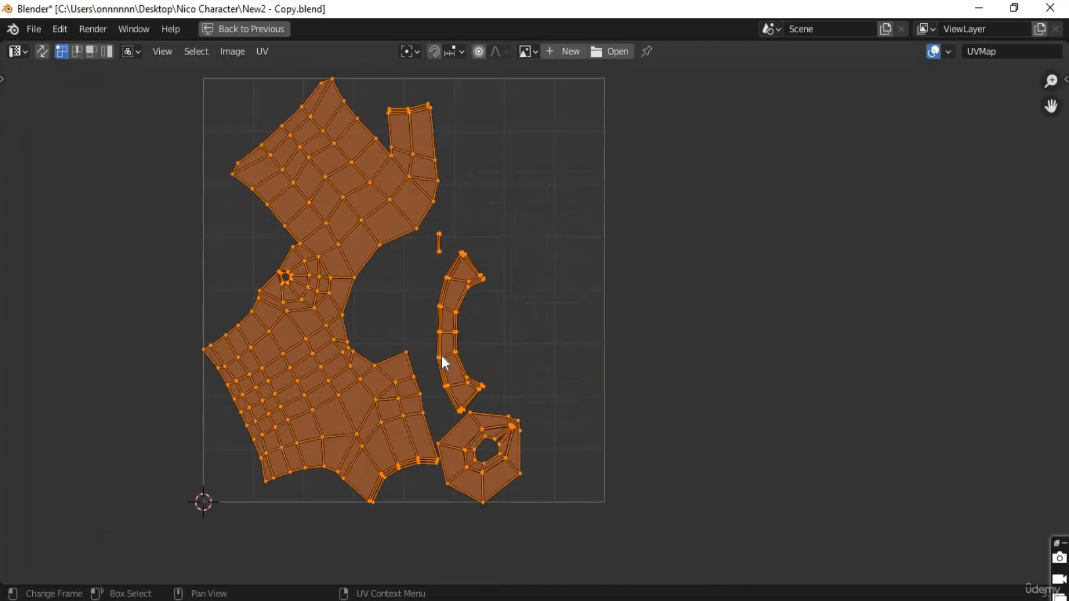
middle_click_drag(447, 346, 477, 370)
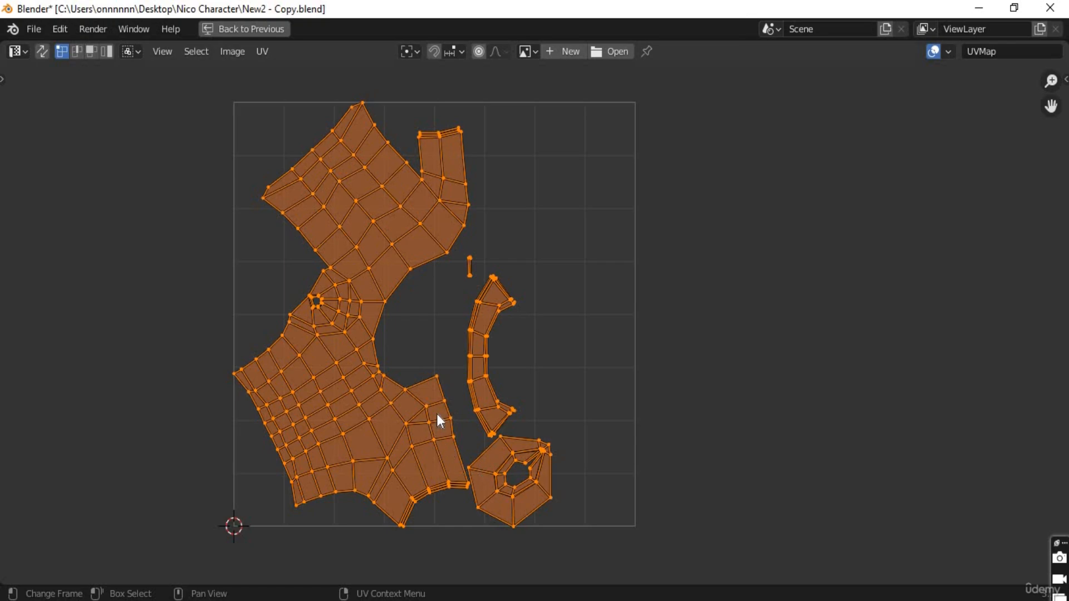
scroll(436, 413, "down", 6)
scroll(417, 432, "up", 5)
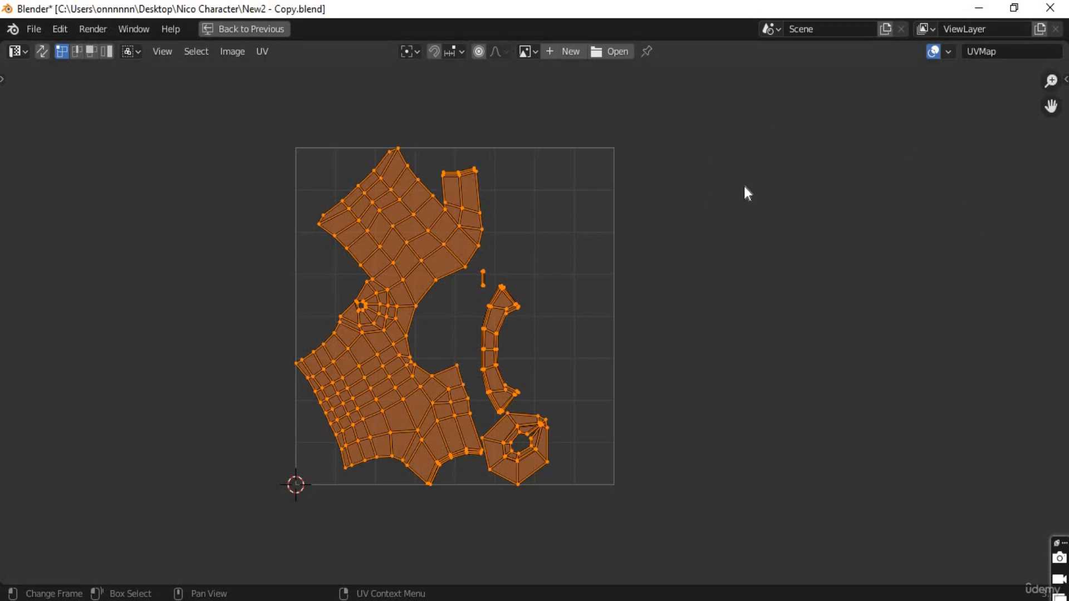
Step: Save the Blender file and restore the maximized UV Editor to the multi-area layout
key("ctrl+s")
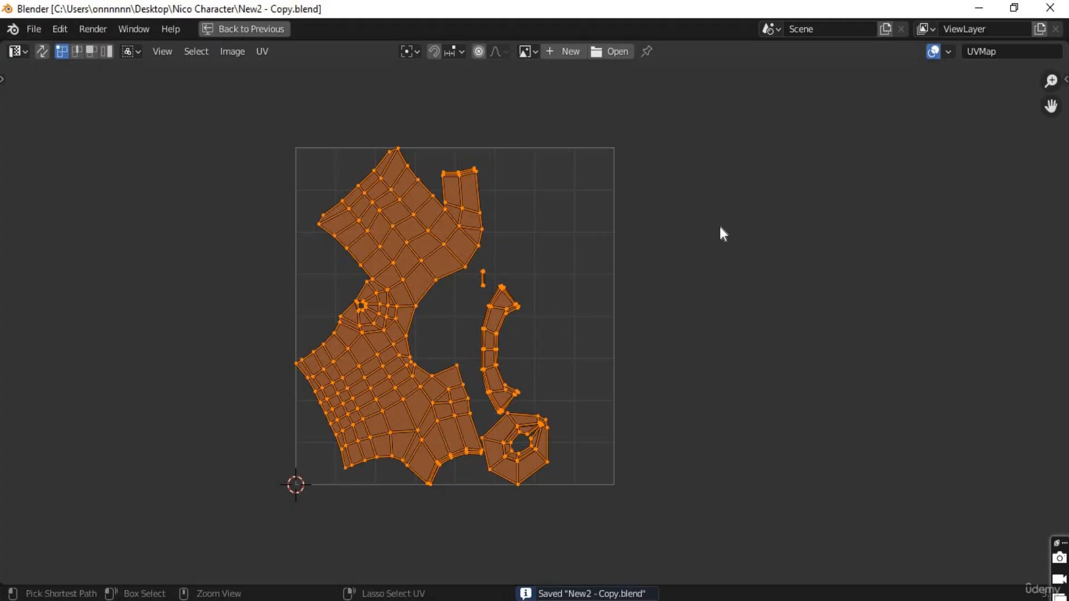
key("ctrl+alt+space")
scroll(125, 221, "down", 3)
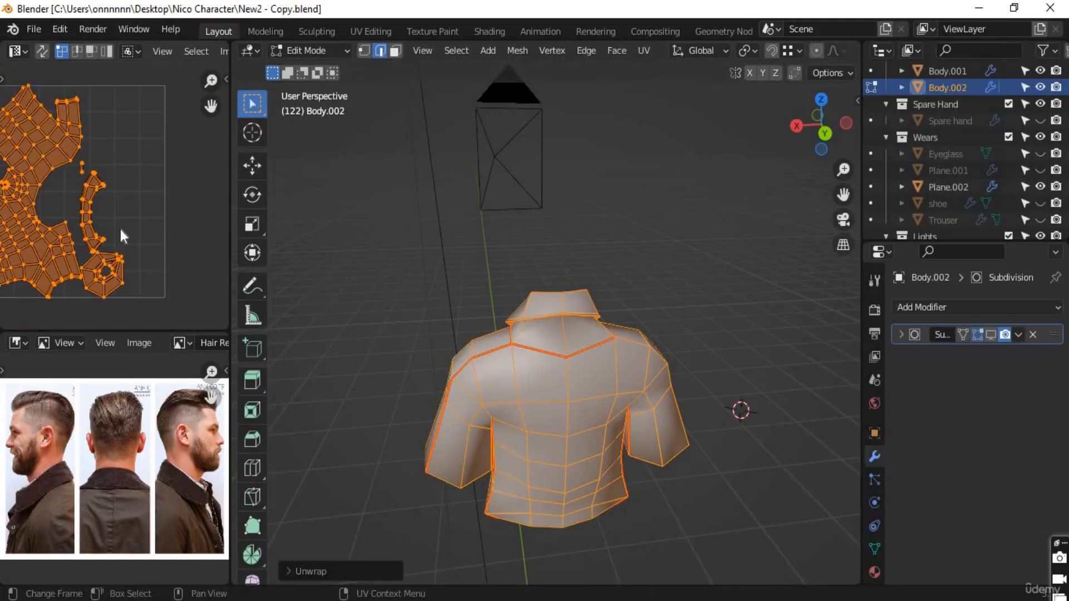
Step: Return the shirt to Object Mode and enable its Subdivision modifier's display in the viewport
key("Tab")
middle_click_drag(473, 348, 807, 345)
left_click(991, 334)
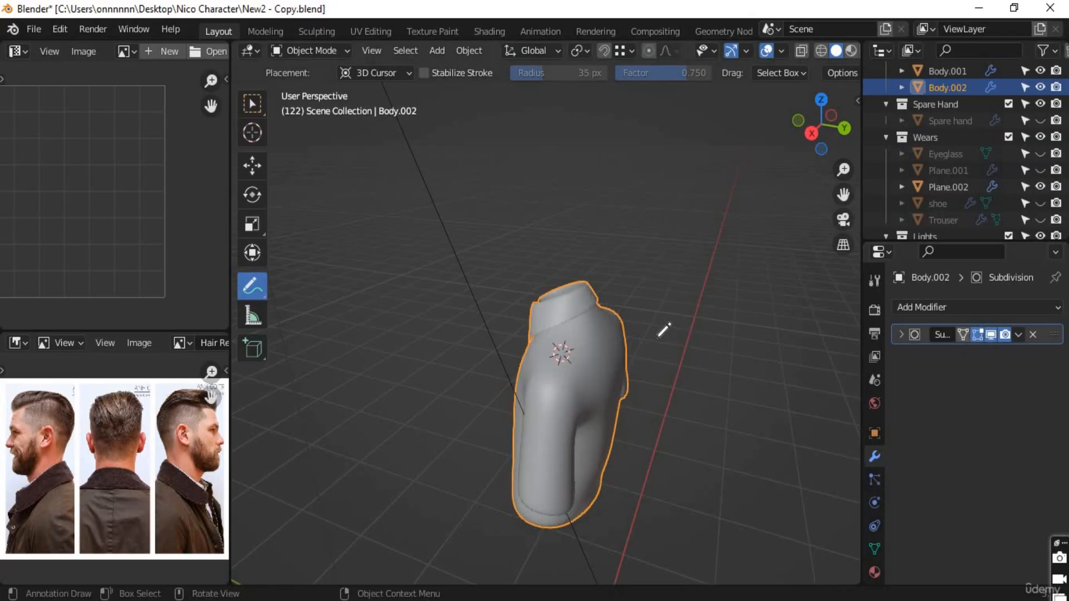
Step: Examine the smoothed shirt from the front, back and sides, including its collar and sleeves
middle_click_drag(663, 329, 753, 321)
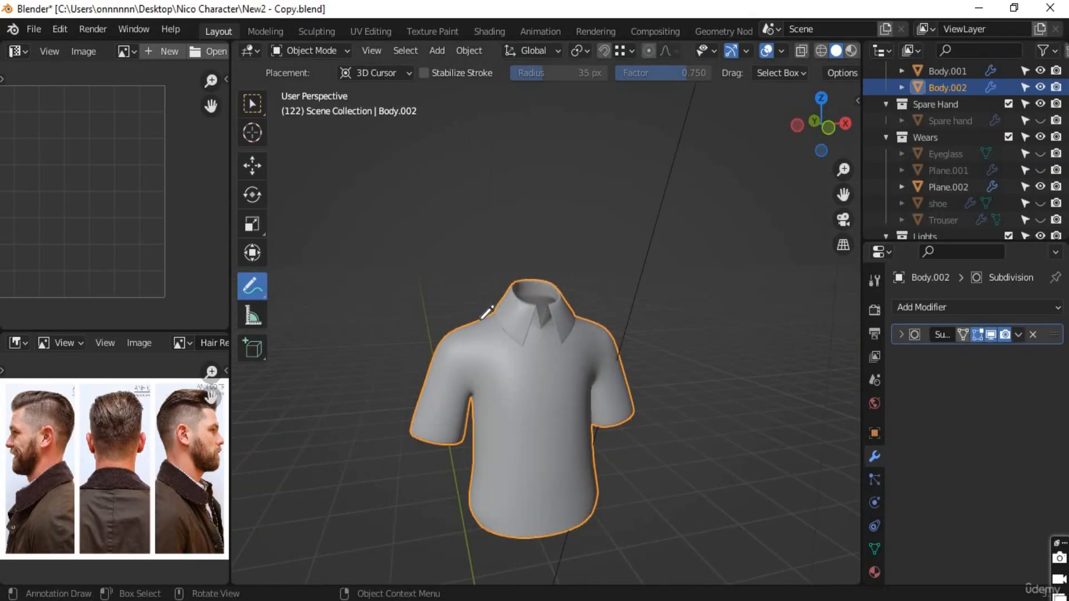
scroll(502, 331, "down", 2)
scroll(502, 331, "up", 2)
scroll(509, 322, "up", 1)
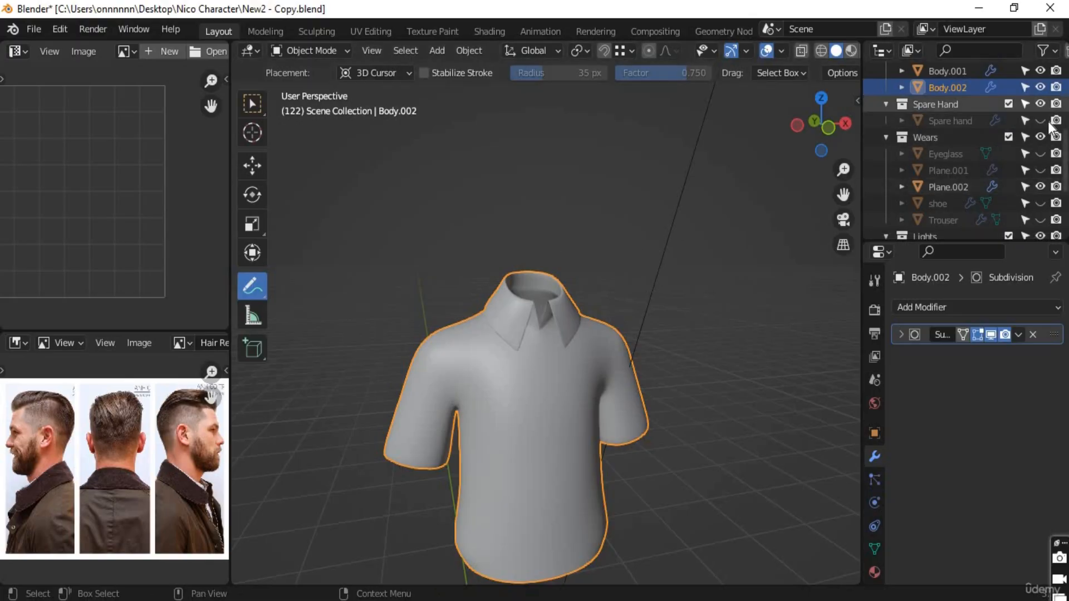
scroll(639, 298, "down", 3)
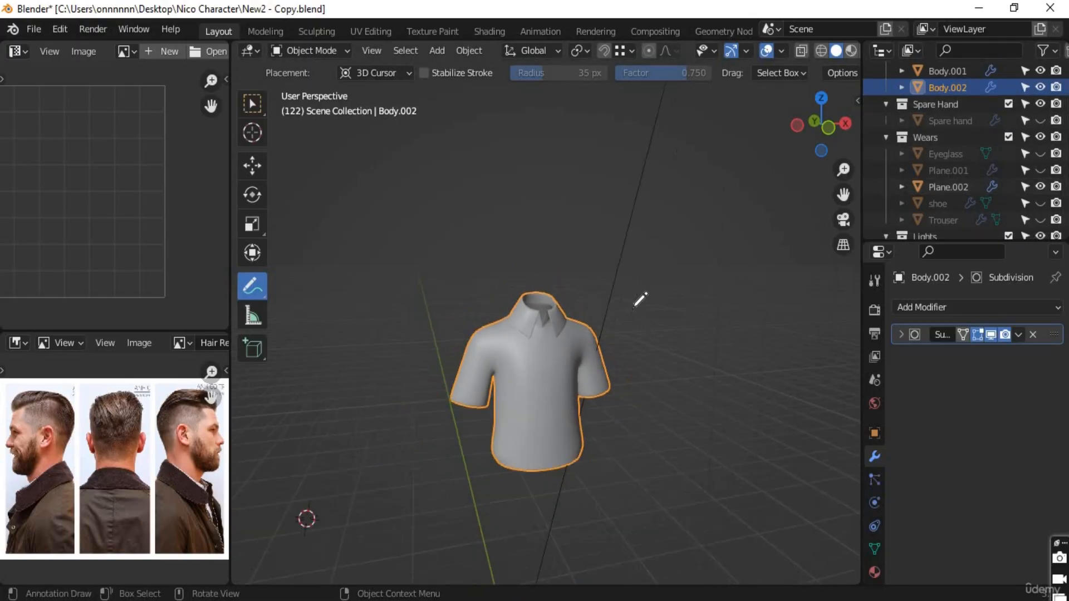
scroll(639, 298, "up", 4)
scroll(639, 298, "down", 4)
middle_click_drag(639, 298, 600, 348)
middle_click_drag(508, 355, 474, 331)
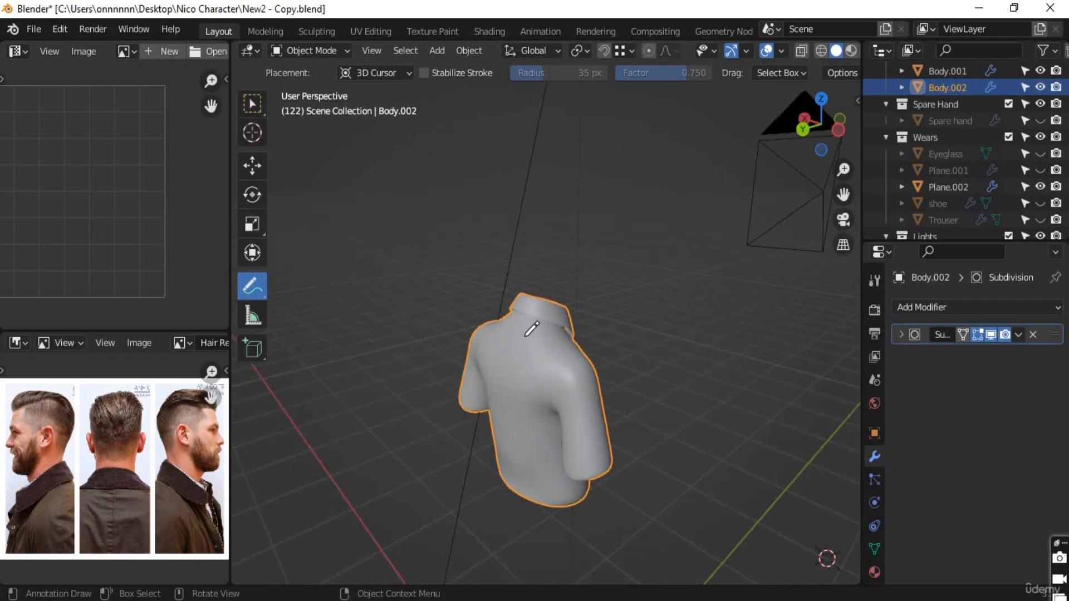
middle_click_drag(590, 287, 544, 370)
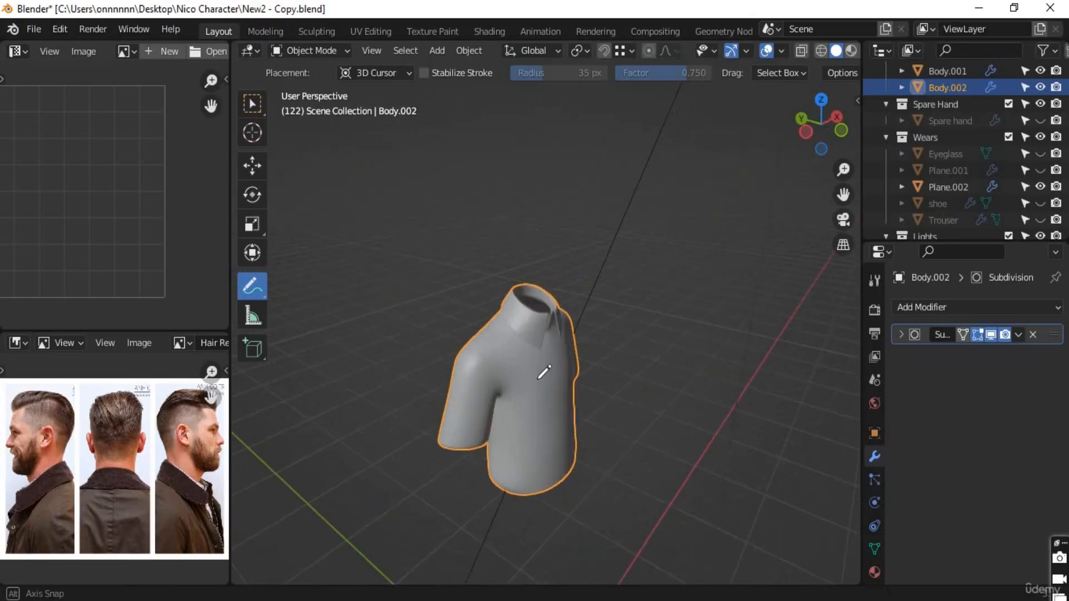
middle_click_drag(616, 353, 640, 363)
middle_click_drag(524, 367, 538, 358)
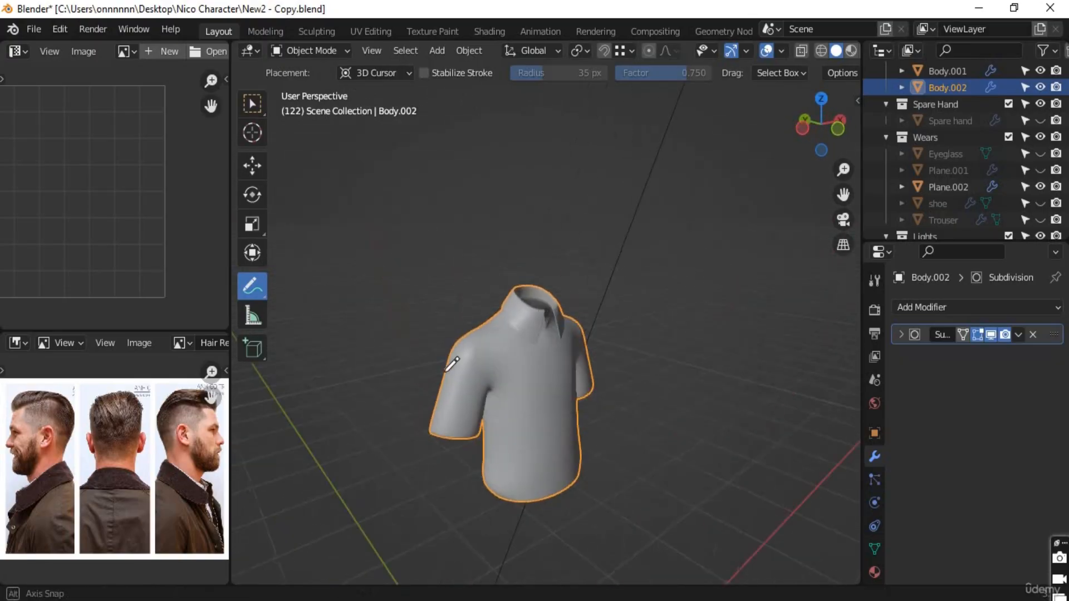
middle_click_drag(606, 364, 530, 373)
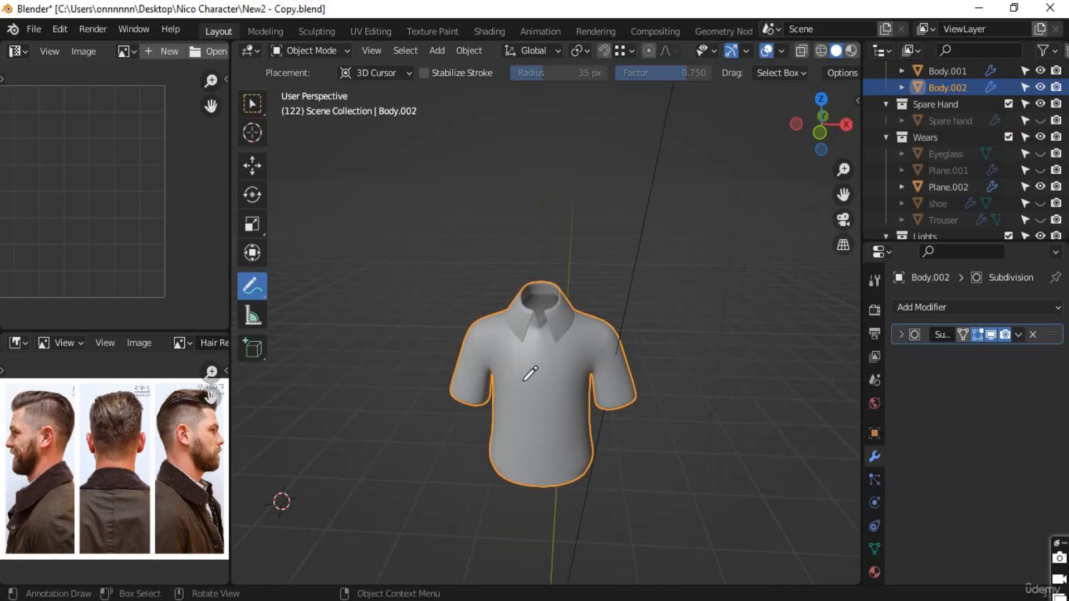